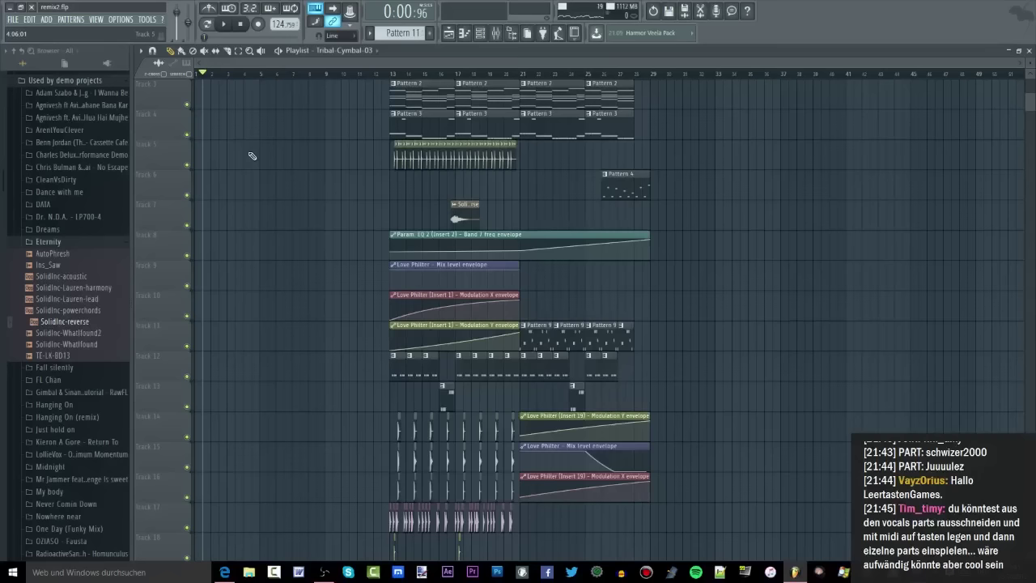
Move all playlist clips eight bars earlier so that the arrangement starts at bar 5, leaving nothing selected.
{"action": "scroll", "coordinate": [306, 203], "scroll_direction": "up", "scroll_amount": 2}
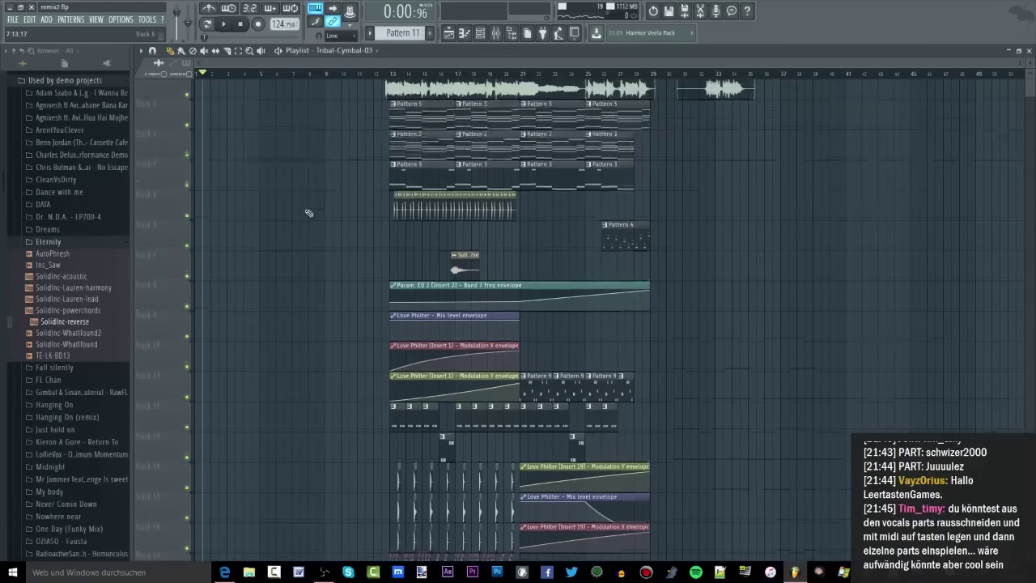
{"action": "scroll", "coordinate": [333, 230], "scroll_direction": "up", "scroll_amount": 2}
{"action": "scroll", "coordinate": [339, 234], "scroll_direction": "down", "scroll_amount": 3}
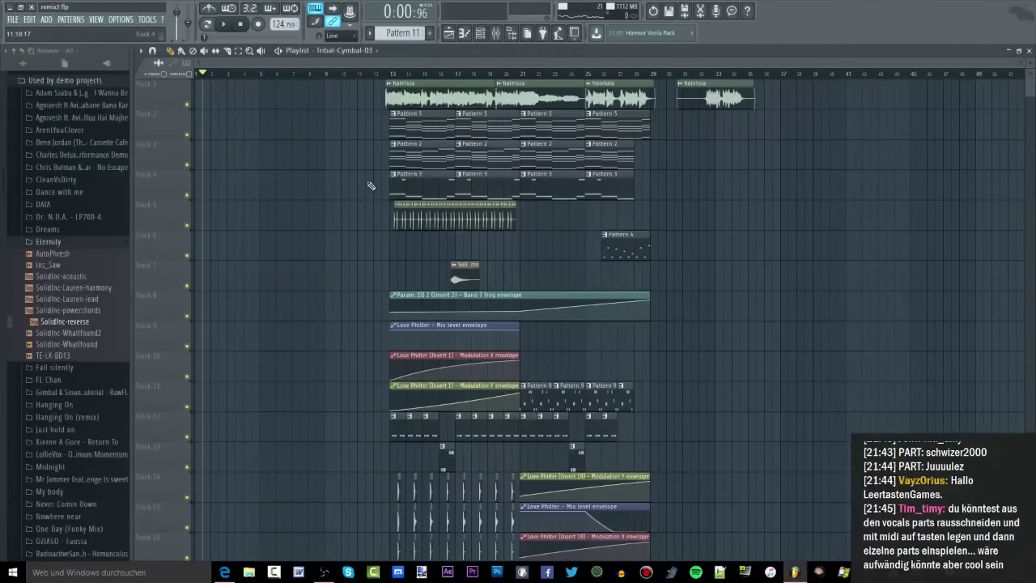
{"action": "key", "text": "ctrl+a"}
{"action": "left_click_drag", "start_coordinate": [416, 136], "coordinate": [287, 125]}
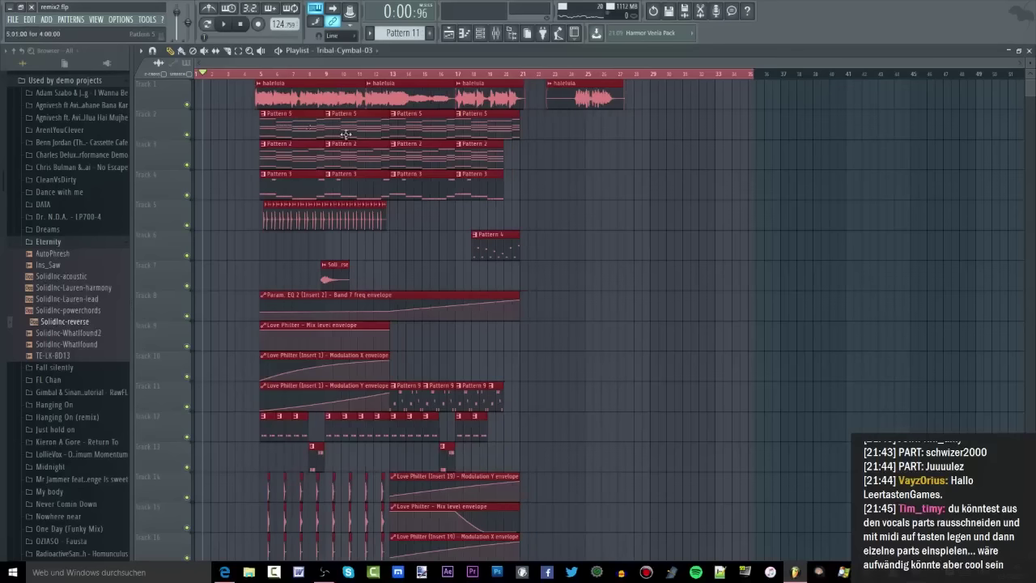
{"action": "key", "text": "ctrl+d"}
{"action": "left_click", "coordinate": [12, 20]}
{"action": "left_click", "coordinate": [24, 65]}
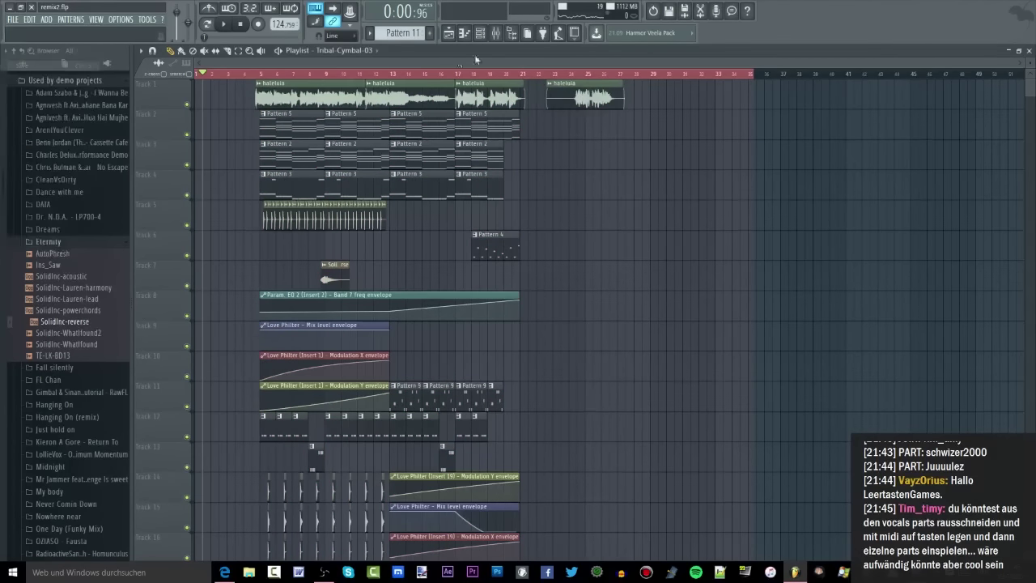
Switch to the empty Pattern 12 with the channel rack open, and close the mixer.
{"action": "left_click", "coordinate": [495, 33]}
{"action": "left_click", "coordinate": [481, 33]}
{"action": "key", "text": "Page_Down"}
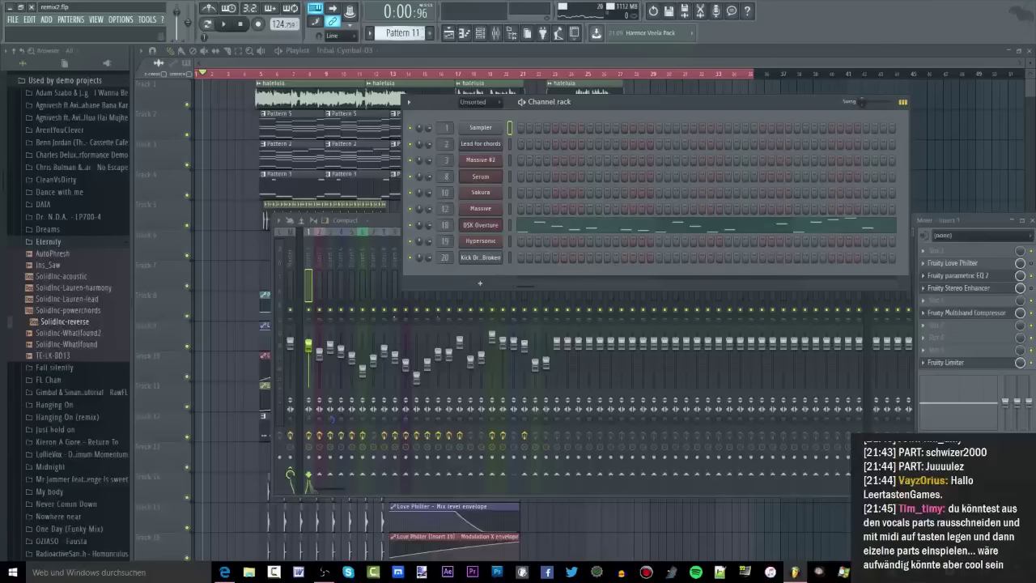
{"action": "key", "text": "KP_Add"}
{"action": "left_click", "coordinate": [1030, 220]}
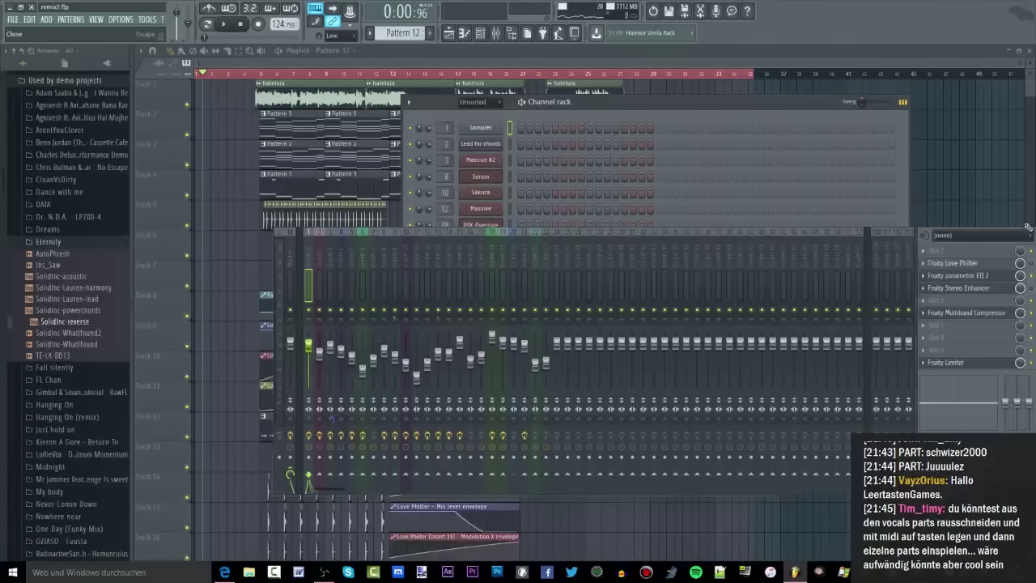
{"action": "left_click", "coordinate": [1027, 230]}
Add an IL Harmor instrument from the plugin database to the channel rack.
{"action": "left_click", "coordinate": [106, 63]}
{"action": "scroll", "coordinate": [73, 324], "scroll_direction": "down", "scroll_amount": 1}
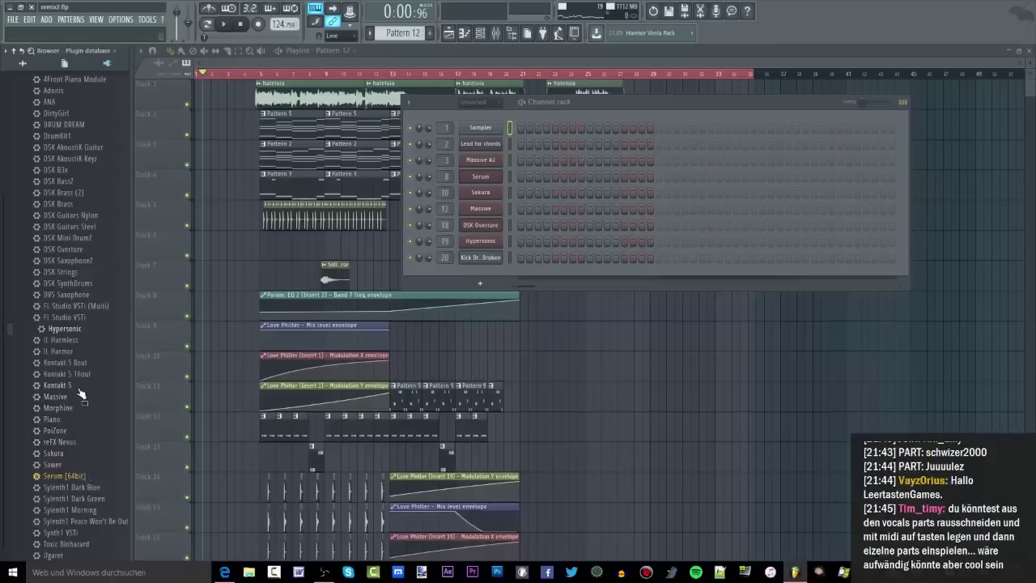
{"action": "left_click_drag", "start_coordinate": [76, 353], "coordinate": [476, 269]}
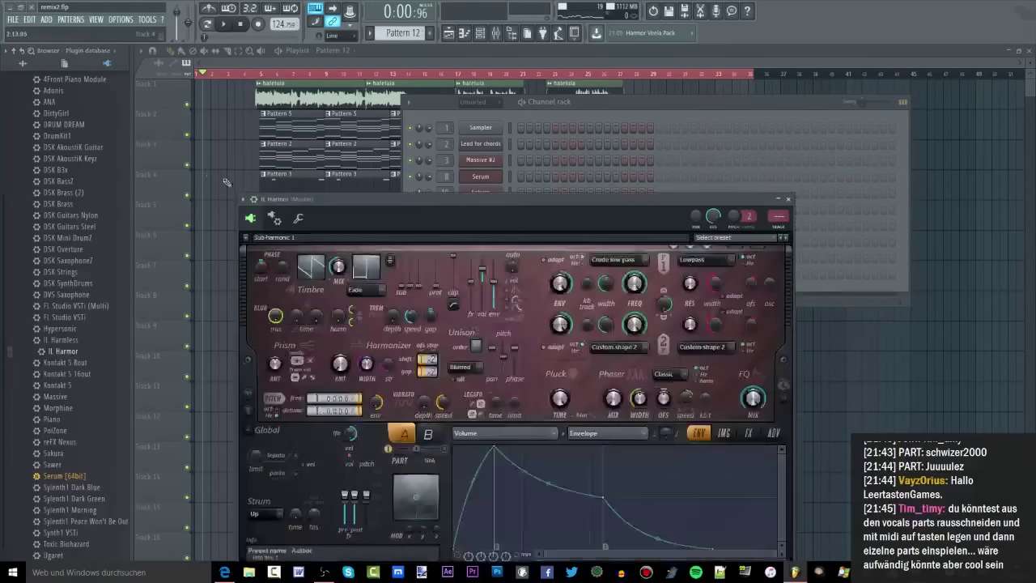
Show the icons on the Windows desktop and load the haleluia audio file from there into Harmor.
{"action": "key", "text": "super+d"}
{"action": "right_click", "coordinate": [318, 262]}
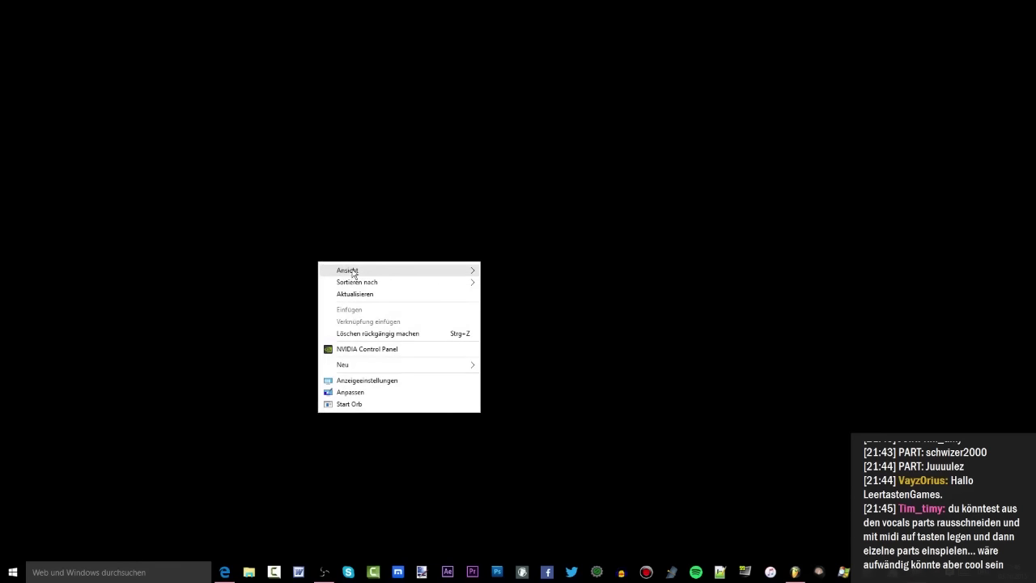
{"action": "mouse_move", "coordinate": [352, 273]}
{"action": "left_click", "coordinate": [538, 336]}
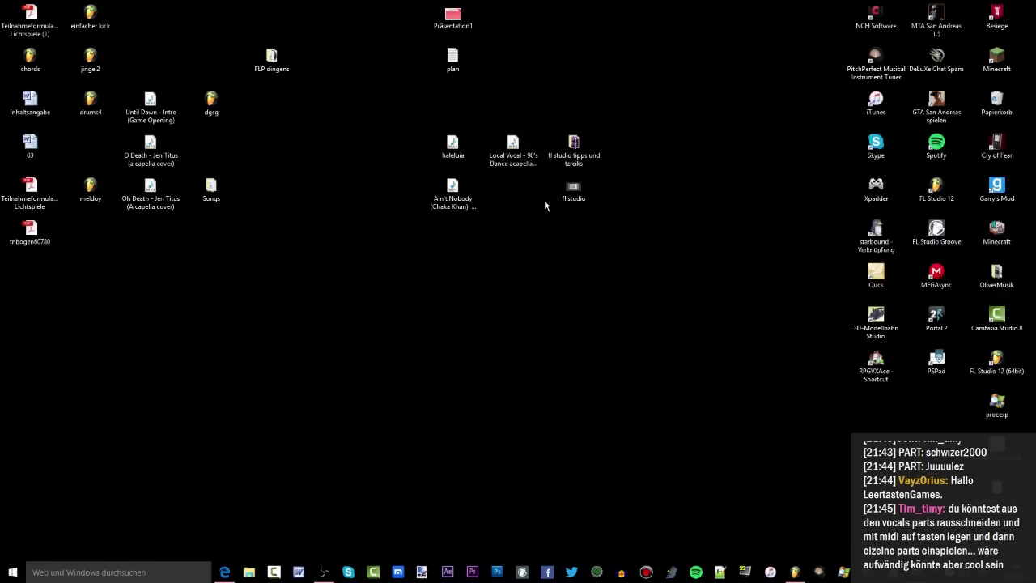
{"action": "left_click_drag", "start_coordinate": [452, 147], "coordinate": [604, 495]}
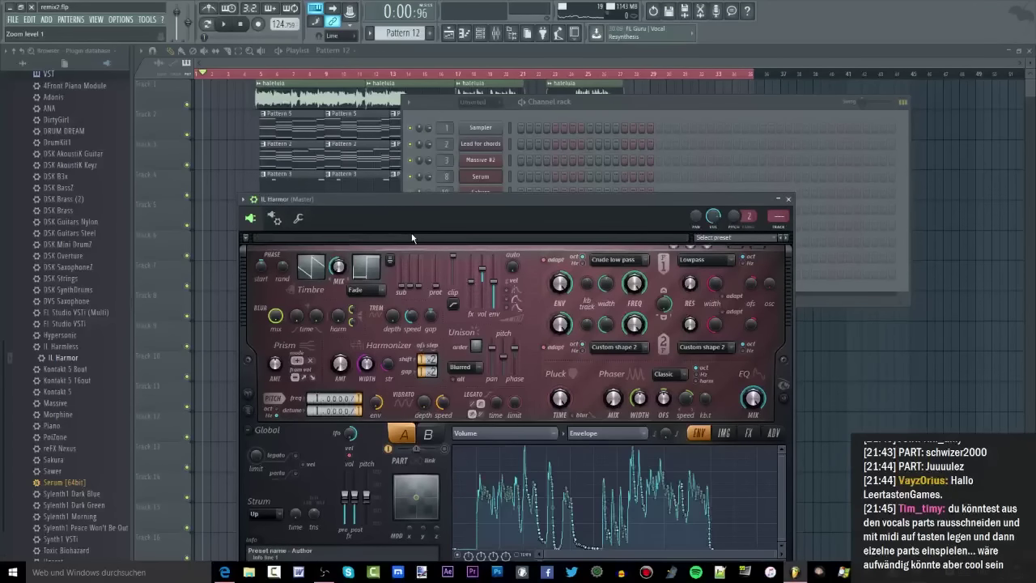
Replace the Harmor channel with a fresh IL Harmor instance from the plugin database.
{"action": "left_click_drag", "start_coordinate": [505, 207], "coordinate": [452, 104]}
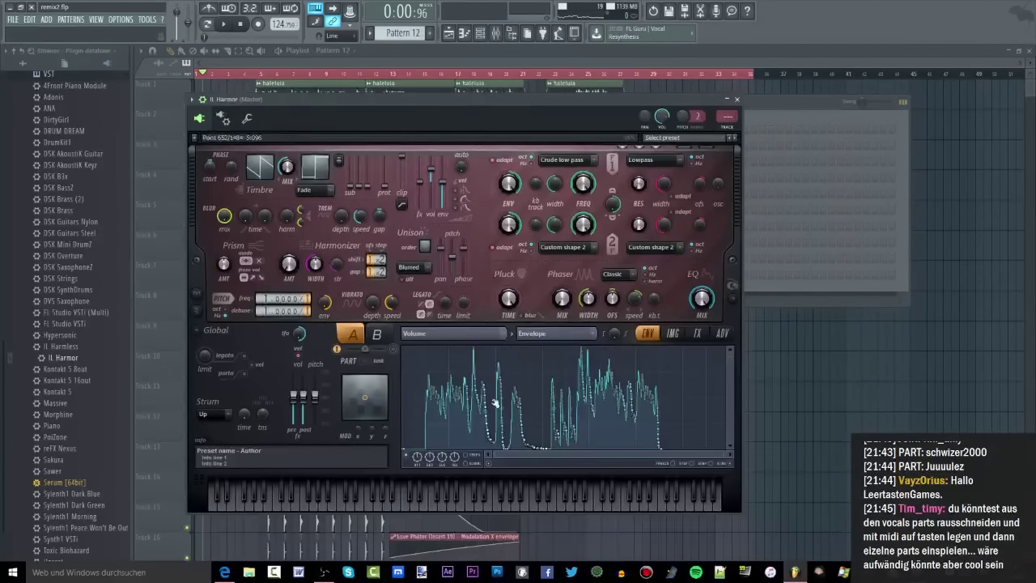
{"action": "left_click_drag", "start_coordinate": [308, 101], "coordinate": [297, 326]}
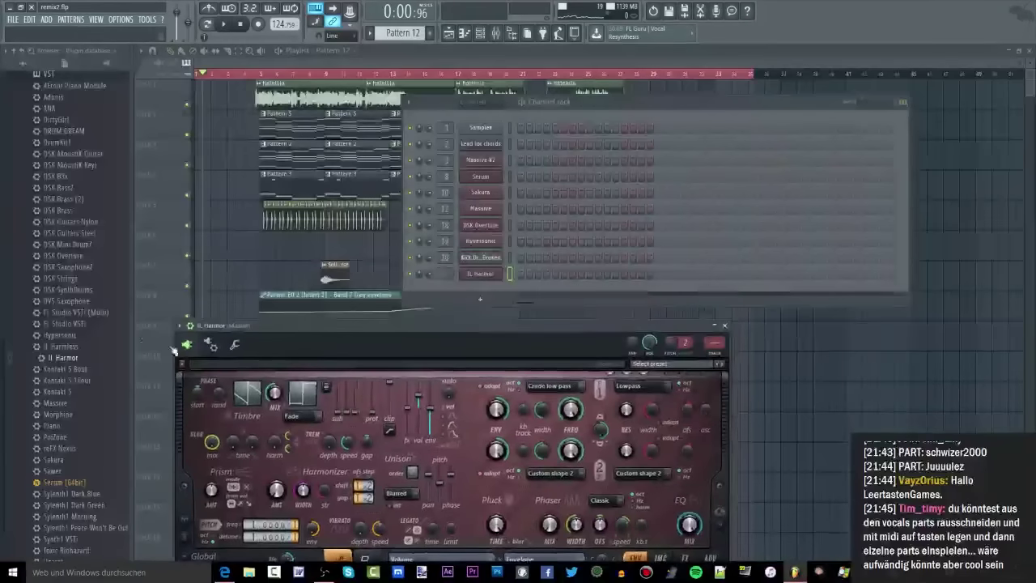
{"action": "left_click_drag", "start_coordinate": [84, 362], "coordinate": [507, 268]}
{"action": "left_click_drag", "start_coordinate": [63, 356], "coordinate": [491, 277]}
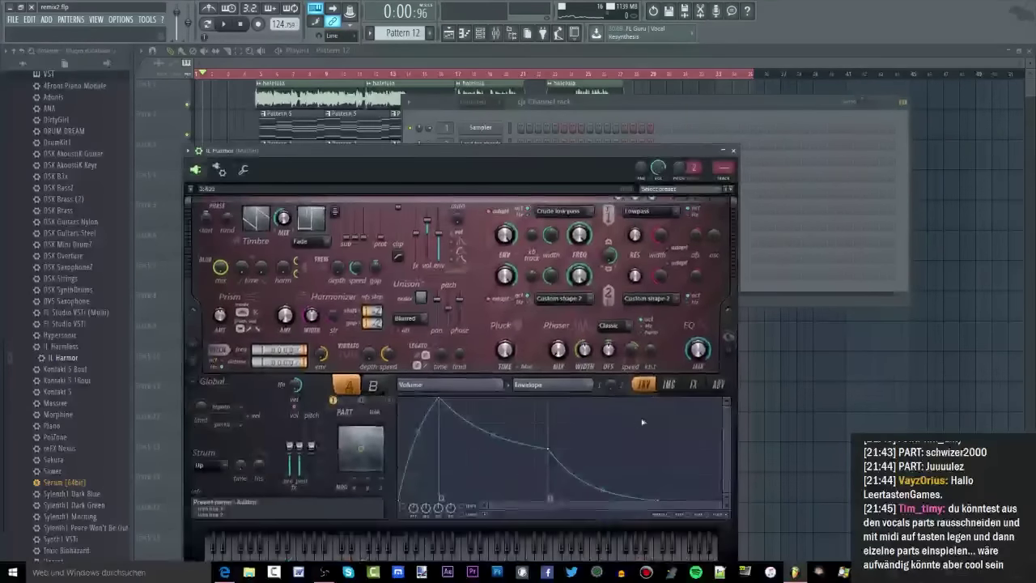
Load the haleluia audio file from the desktop into Harmor's image resynthesis view.
{"action": "left_click", "coordinate": [666, 385]}
{"action": "left_click", "coordinate": [10, 7]}
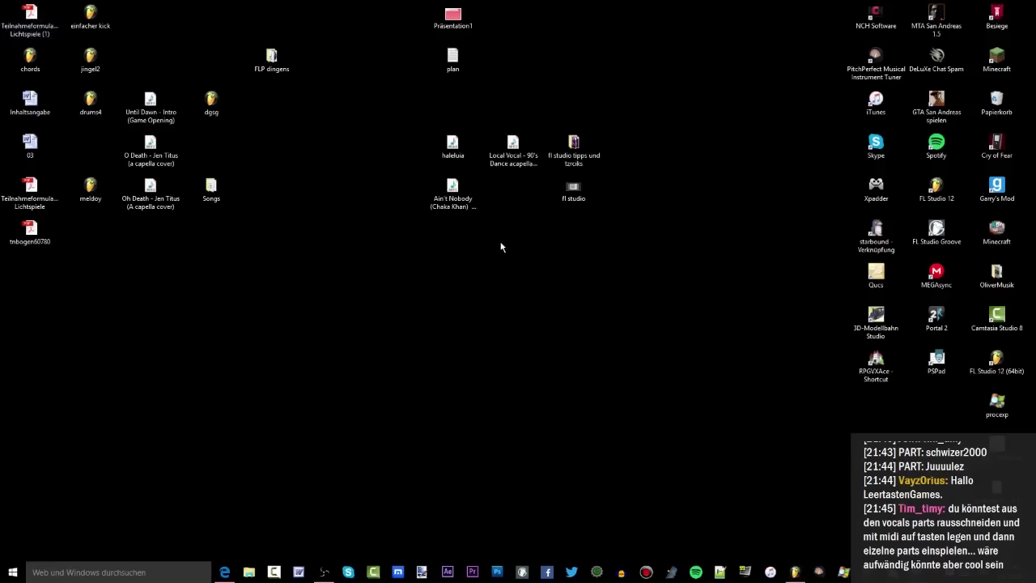
{"action": "left_click", "coordinate": [785, 574]}
{"action": "left_click_drag", "start_coordinate": [785, 576], "coordinate": [496, 426]}
{"action": "left_click_drag", "start_coordinate": [485, 154], "coordinate": [505, 85]}
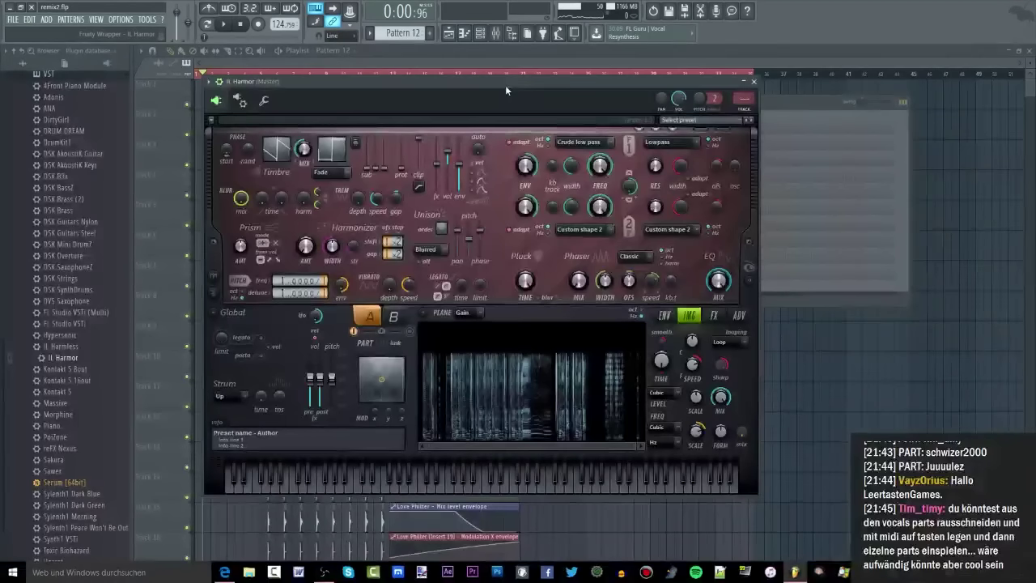
Audition different parts of the vocal in Harmor by shifting the image time offset to 0.40 and 0.82.
{"action": "left_click_drag", "start_coordinate": [660, 361], "coordinate": [659, 352]}
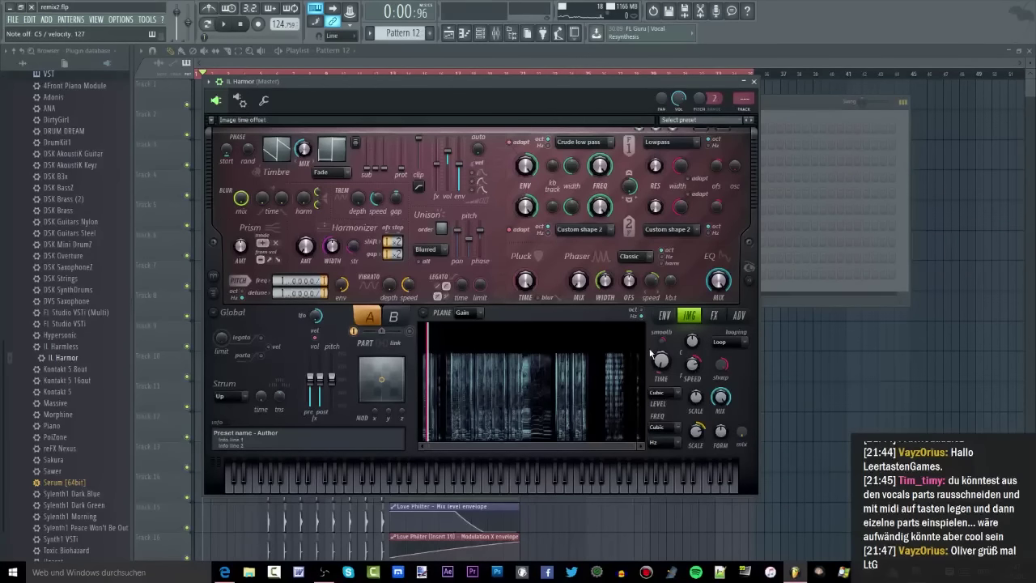
{"action": "mouse_move", "coordinate": [661, 361]}
{"action": "left_mouse_down"}
{"action": "mouse_move", "coordinate": [661, 307]}
{"action": "mouse_move", "coordinate": [666, 364]}
{"action": "left_mouse_up"}
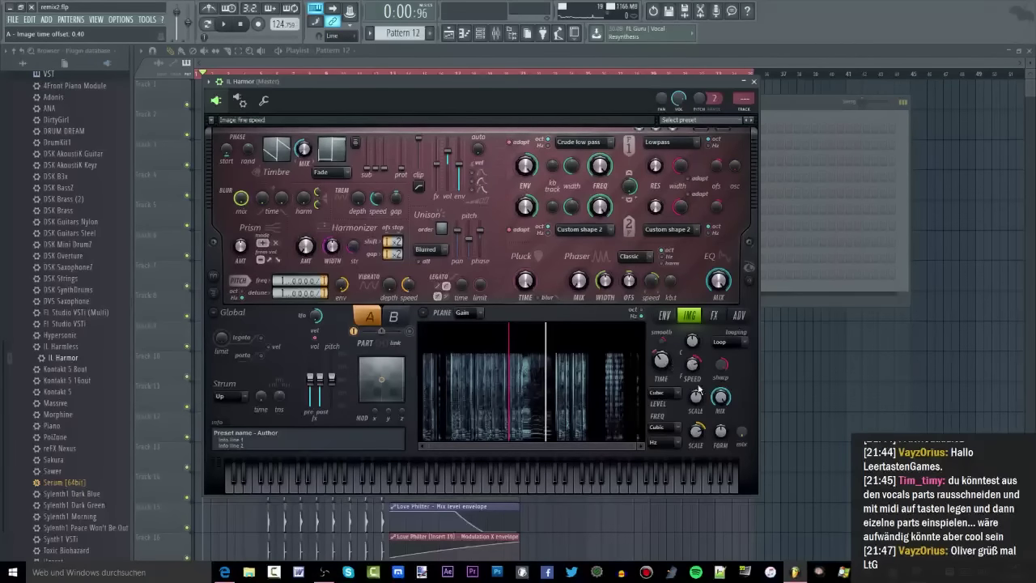
{"action": "mouse_move", "coordinate": [662, 363]}
{"action": "left_mouse_down"}
{"action": "mouse_move", "coordinate": [663, 385]}
{"action": "mouse_move", "coordinate": [663, 304]}
{"action": "mouse_move", "coordinate": [661, 366]}
{"action": "left_mouse_up"}
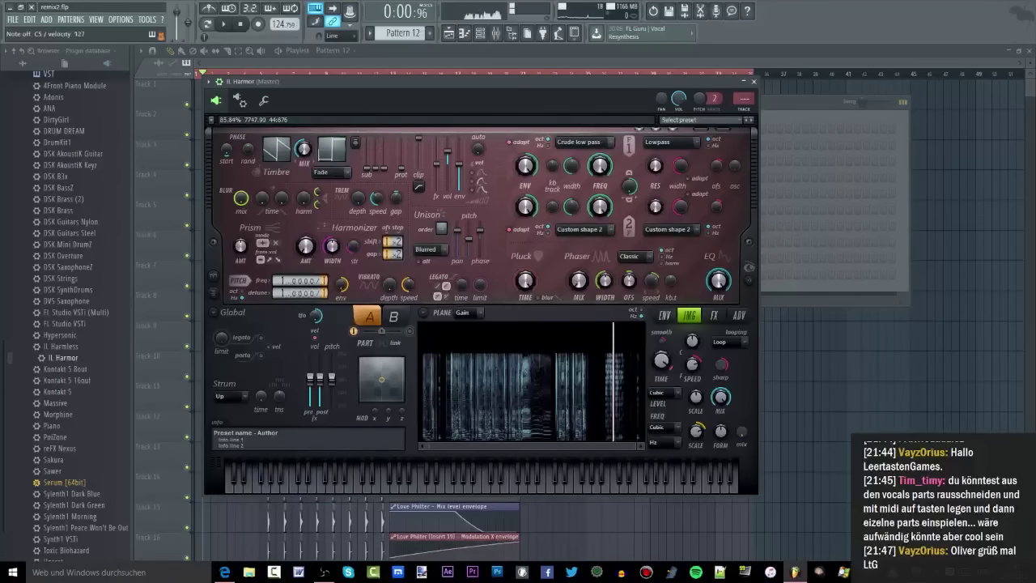
{"action": "left_click_drag", "start_coordinate": [661, 361], "coordinate": [661, 371]}
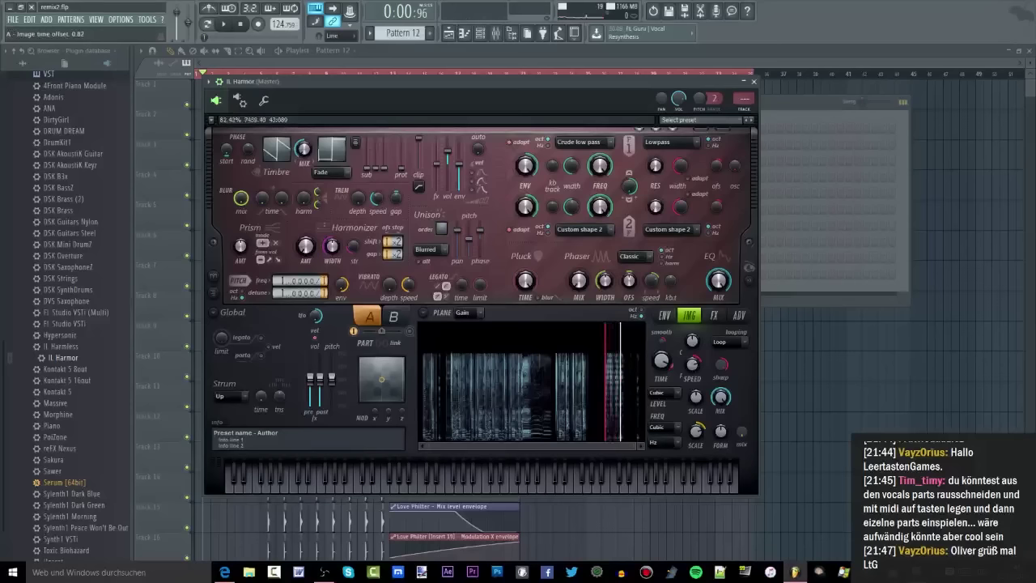
Play the late vocal snippet in Harmor at several pitches to audition it.
{"action": "key", "text": "z"}
{"action": "key", "text": "z"}
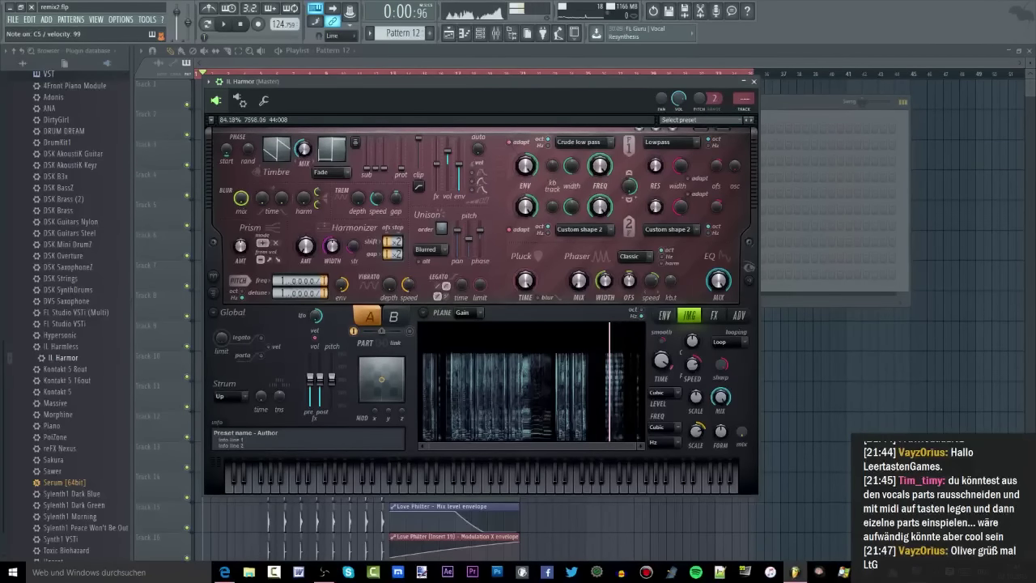
{"action": "key", "text": "v"}
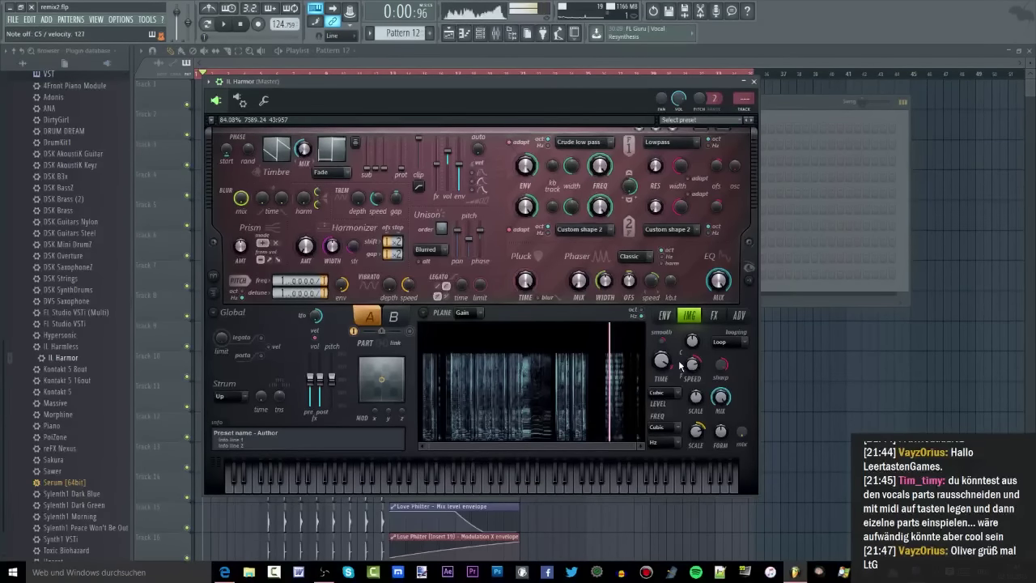
{"action": "key", "text": "v"}
{"action": "key", "text": "d"}
{"action": "key", "text": "comma"}
{"action": "key", "text": "j"}
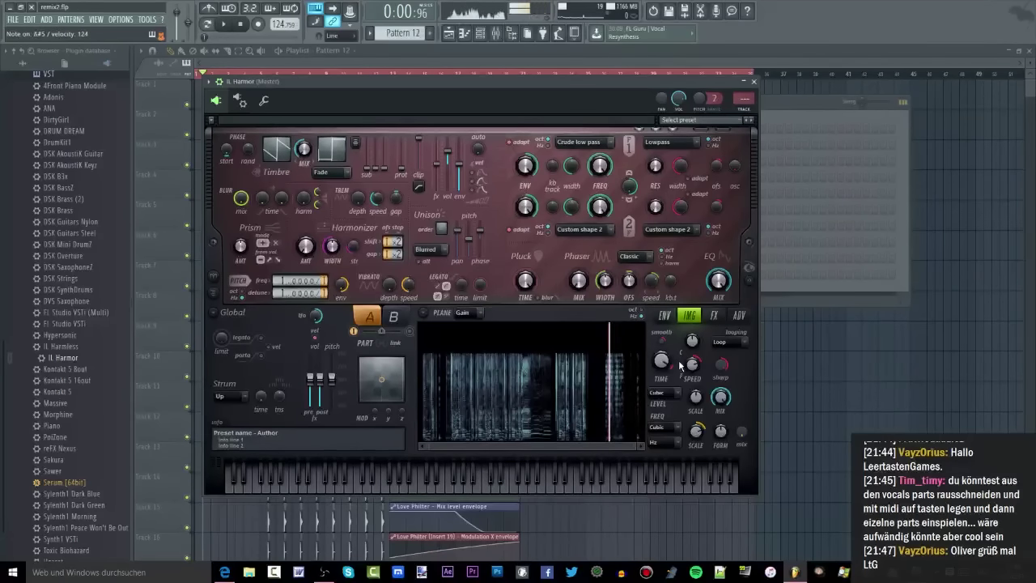
{"action": "key", "text": "v"}
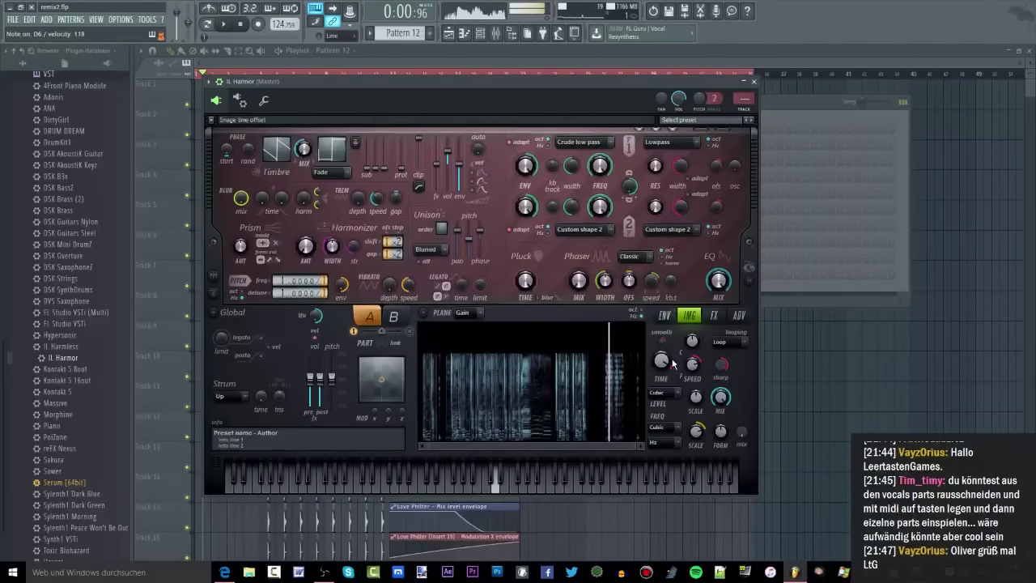
{"action": "key", "text": "period"}
Shift Harmor's image time offset slightly further into the last vocal phrase and audition it at different pitches.
{"action": "left_click_drag", "start_coordinate": [661, 361], "coordinate": [661, 355]}
{"action": "key", "text": "q"}
{"action": "key", "text": "h"}
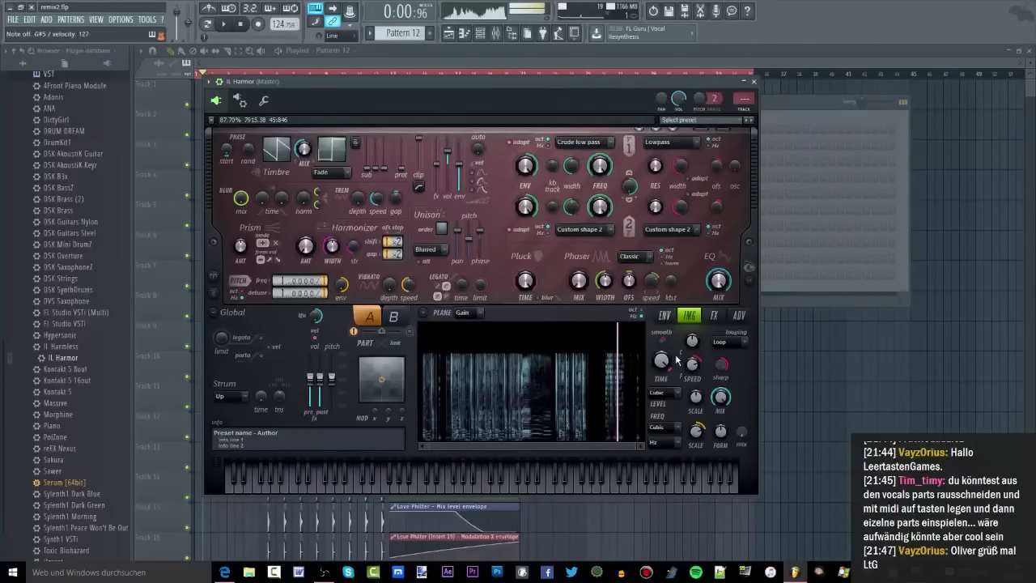
{"action": "key", "text": "d"}
{"action": "key", "text": "z"}
{"action": "key", "text": "v"}
{"action": "key", "text": "z"}
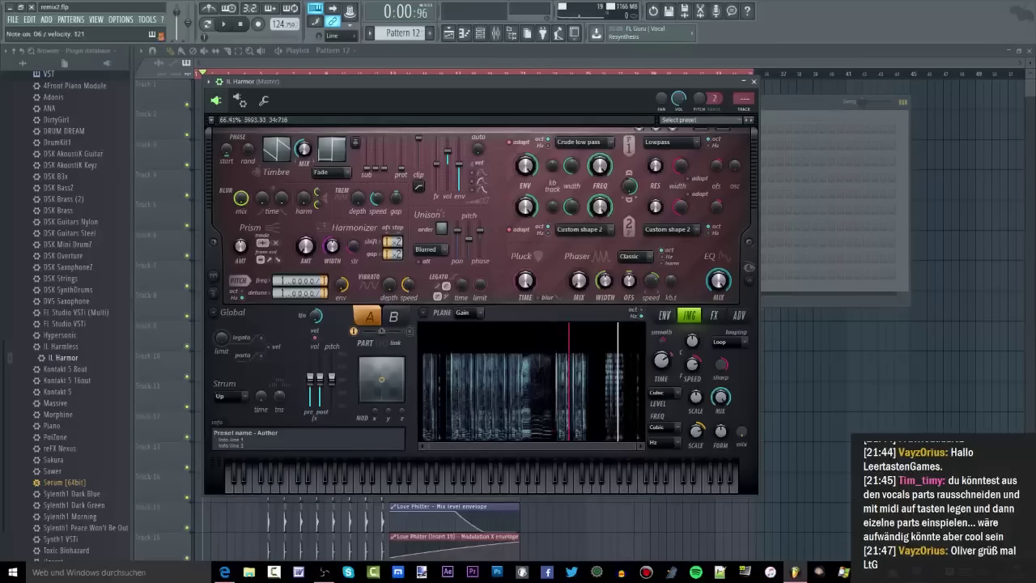
Audition the vocal phrase just past the middle of Harmor's image with low and high notes.
{"action": "key", "text": "w"}
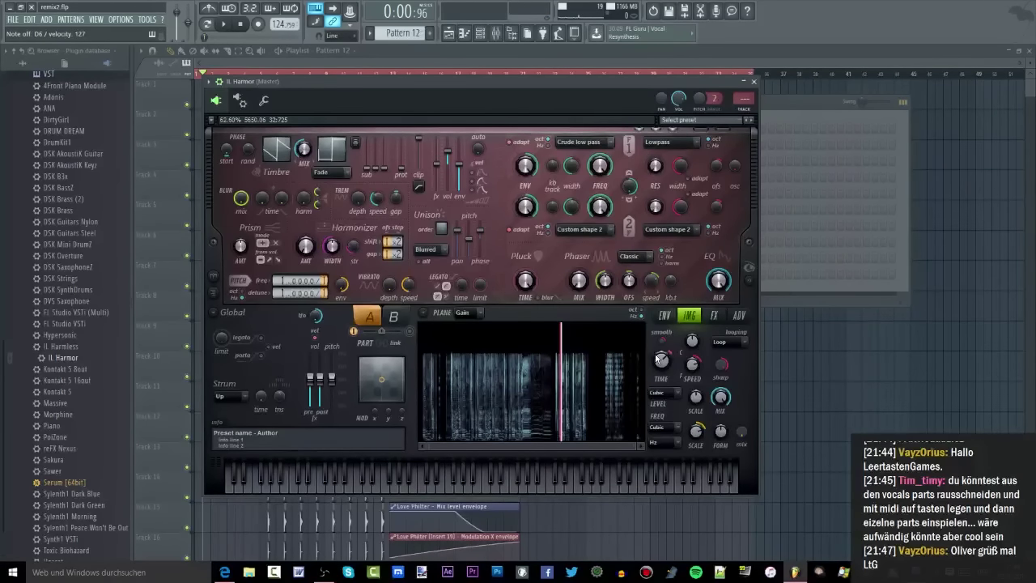
{"action": "key", "text": "7"}
{"action": "key", "text": "r"}
{"action": "key", "text": "w"}
{"action": "key", "text": "j"}
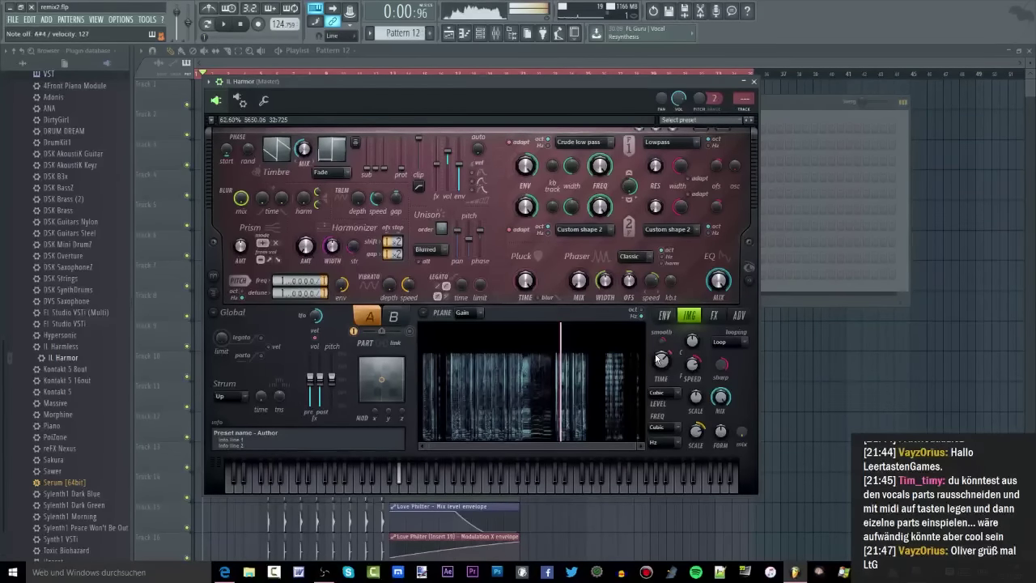
Move Harmor's image time offset back to just before the middle of the vocal and audition it with repeated notes.
{"action": "mouse_move", "coordinate": [661, 359]}
{"action": "left_mouse_down"}
{"action": "mouse_move", "coordinate": [661, 381]}
{"action": "mouse_move", "coordinate": [654, 349]}
{"action": "left_mouse_up"}
{"action": "key", "text": "z"}
{"action": "key", "text": "z"}
{"action": "key", "text": "z"}
{"action": "key", "text": "z"}
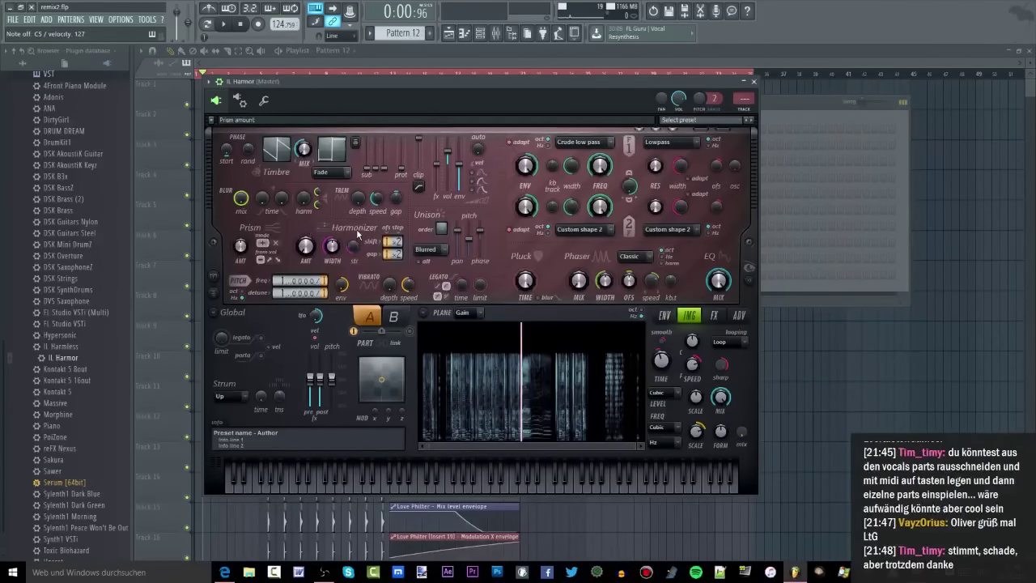
Reposition the Harmor window and collapse the VST generator list in the browser.
{"action": "left_click_drag", "start_coordinate": [436, 85], "coordinate": [385, 149]}
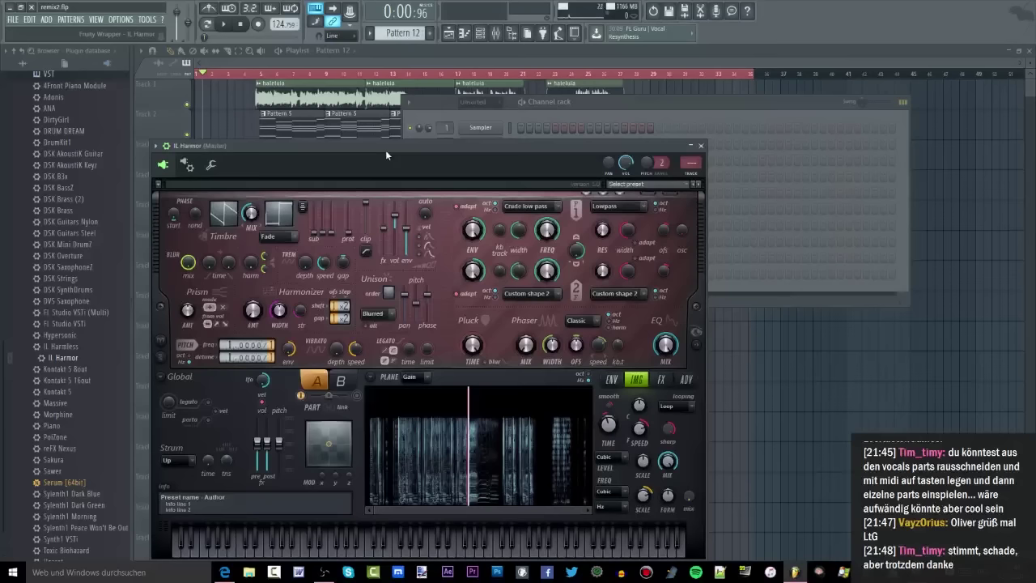
{"action": "left_click", "coordinate": [589, 103]}
{"action": "left_click_drag", "start_coordinate": [269, 164], "coordinate": [341, 129]}
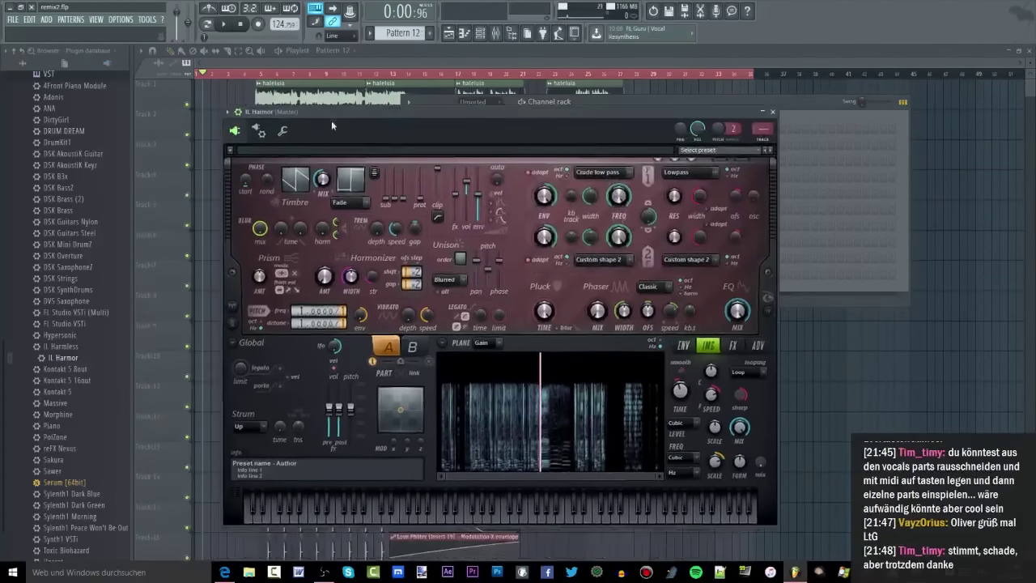
{"action": "scroll", "coordinate": [96, 93], "scroll_direction": "up", "scroll_amount": 2}
{"action": "scroll", "coordinate": [97, 93], "scroll_direction": "up", "scroll_amount": 3}
{"action": "left_click", "coordinate": [82, 142]}
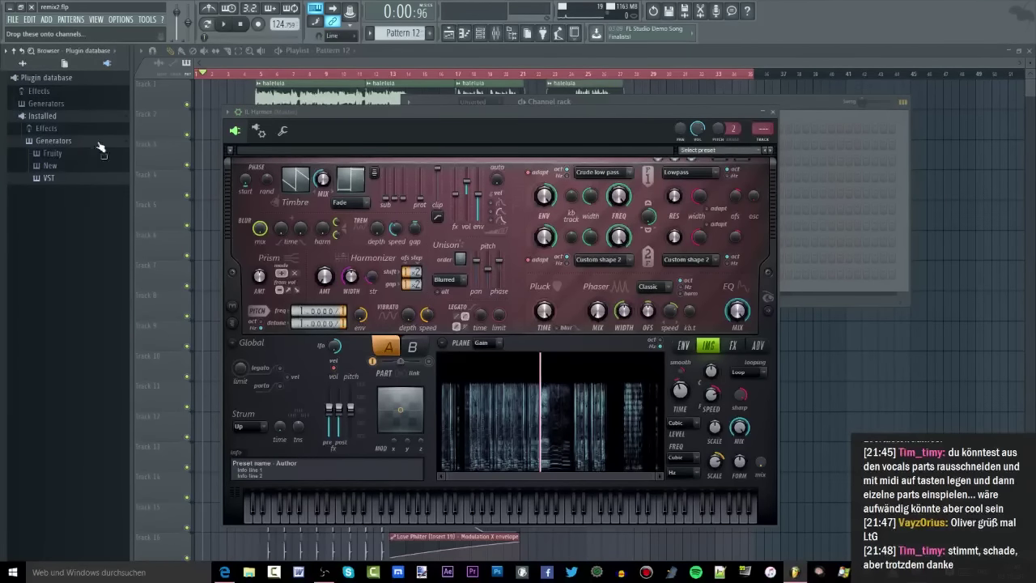
Return to the playlist and set the playback position shortly before bar 5.
{"action": "left_click", "coordinate": [495, 68]}
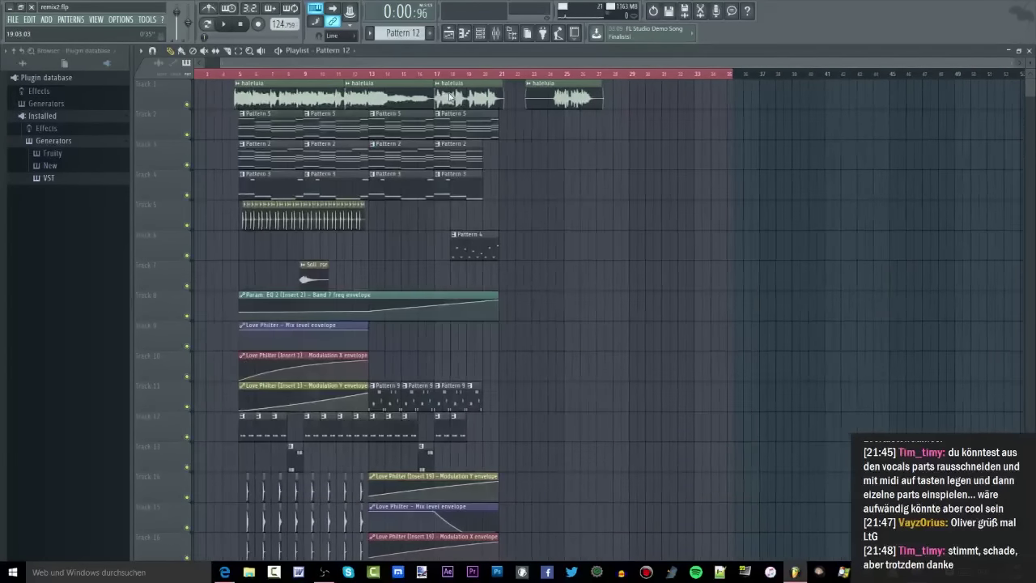
{"action": "left_click", "coordinate": [256, 74]}
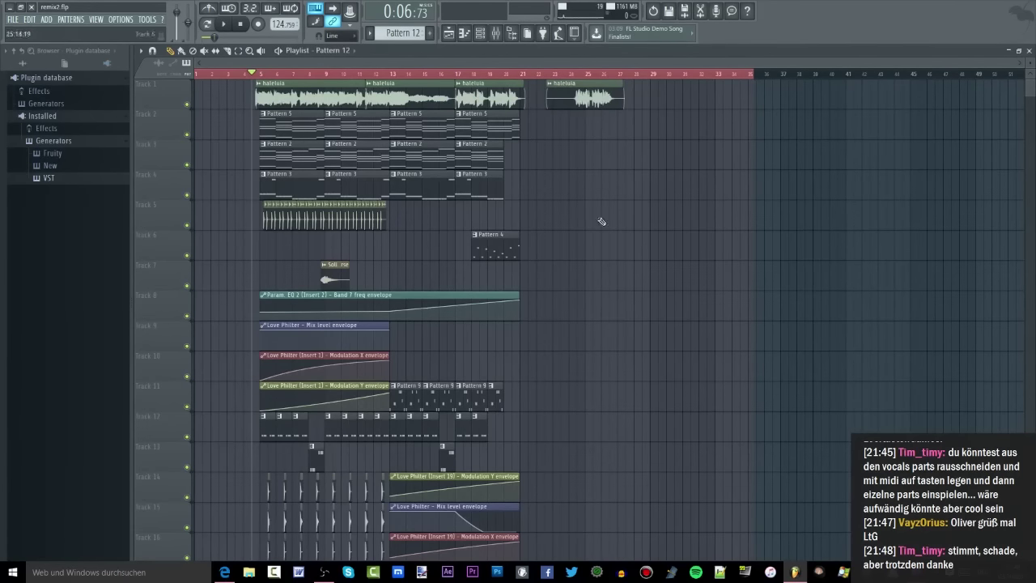
Delete the IL Harmor channel from the channel rack.
{"action": "left_click", "coordinate": [481, 32]}
{"action": "right_click", "coordinate": [495, 273]}
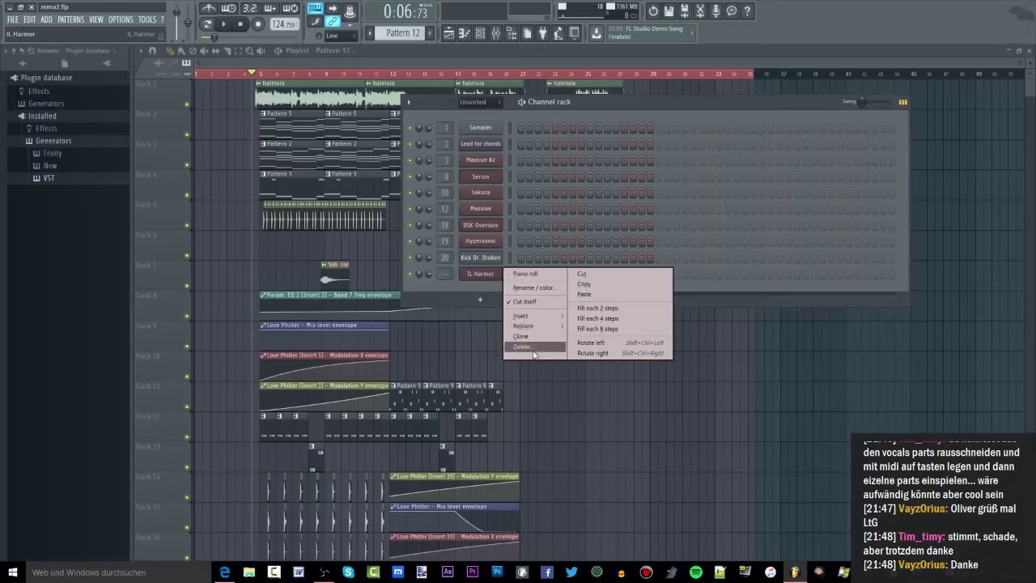
{"action": "left_click", "coordinate": [530, 348]}
{"action": "left_click", "coordinate": [577, 312]}
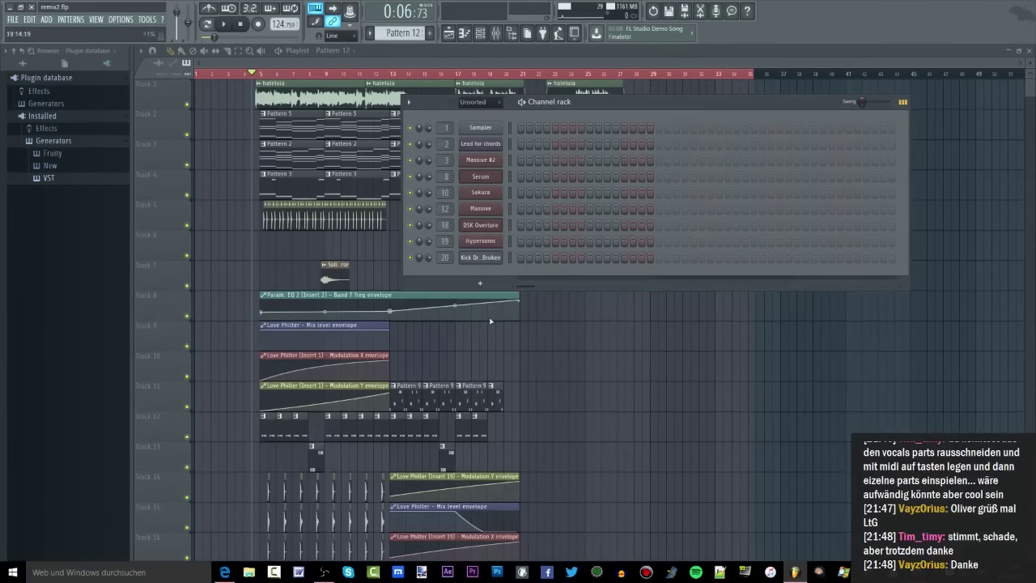
Save the remix2 project and dismiss the error dialog and channel rack.
{"action": "left_click", "coordinate": [13, 19]}
{"action": "left_click", "coordinate": [23, 66]}
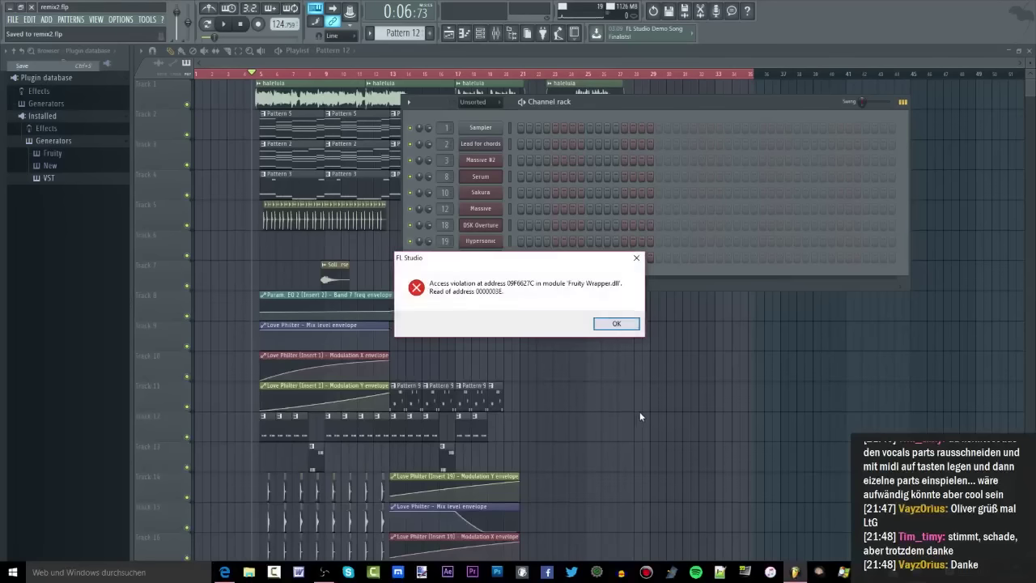
{"action": "left_click", "coordinate": [638, 259]}
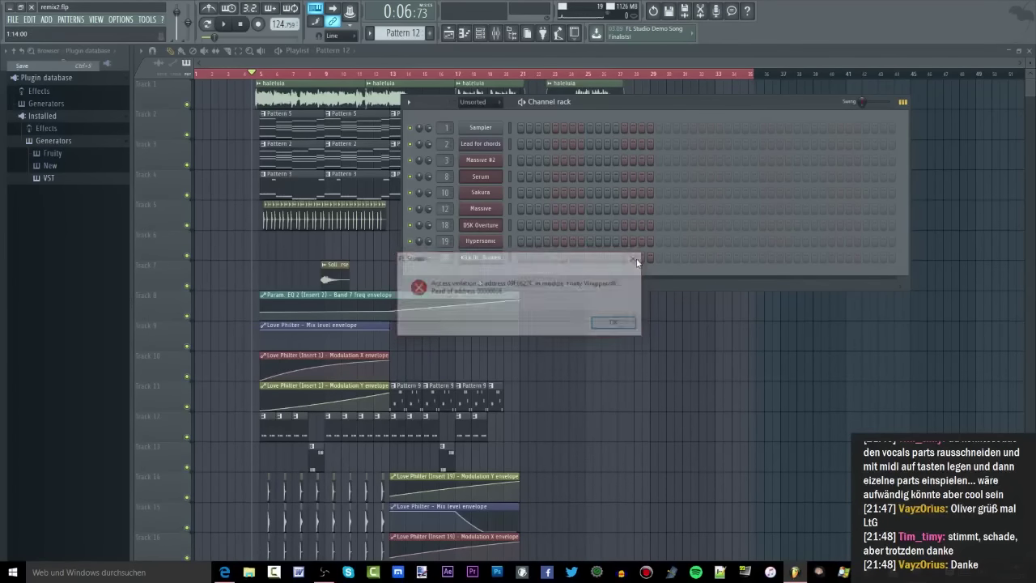
{"action": "left_click", "coordinate": [615, 389]}
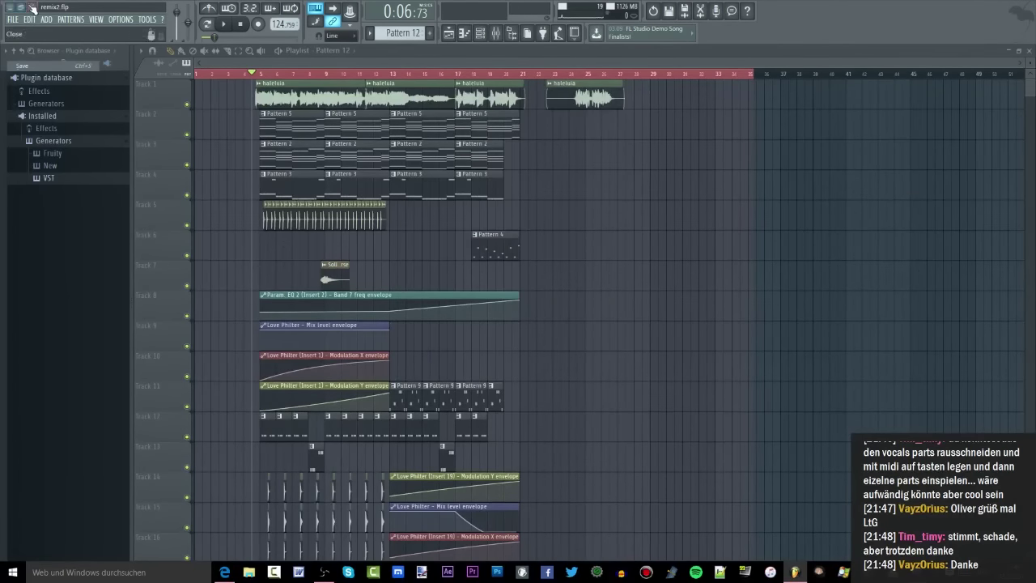
Restart FL Studio and reopen the remix2 project.
{"action": "key", "text": "super+d"}
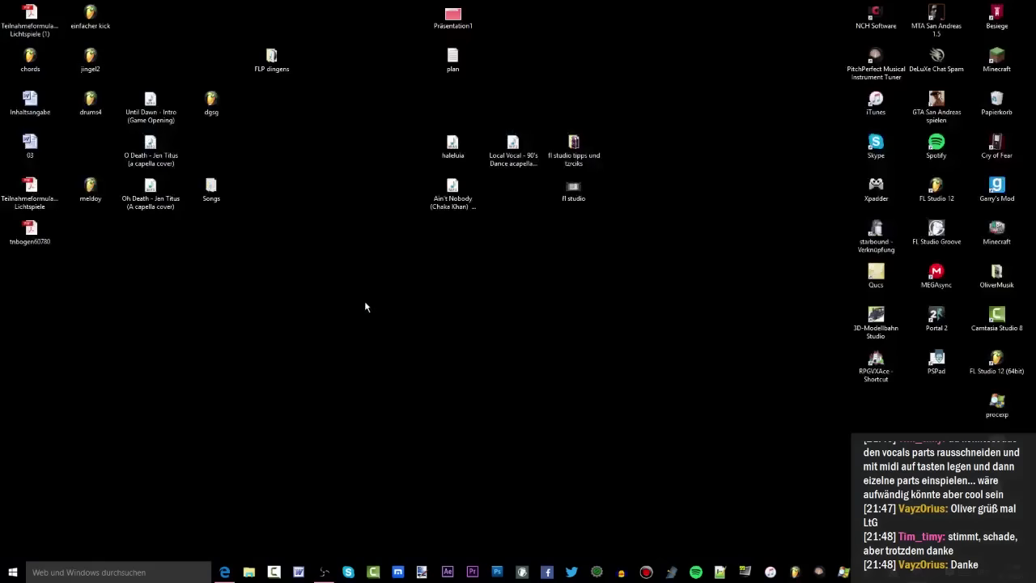
{"action": "left_click", "coordinate": [793, 571]}
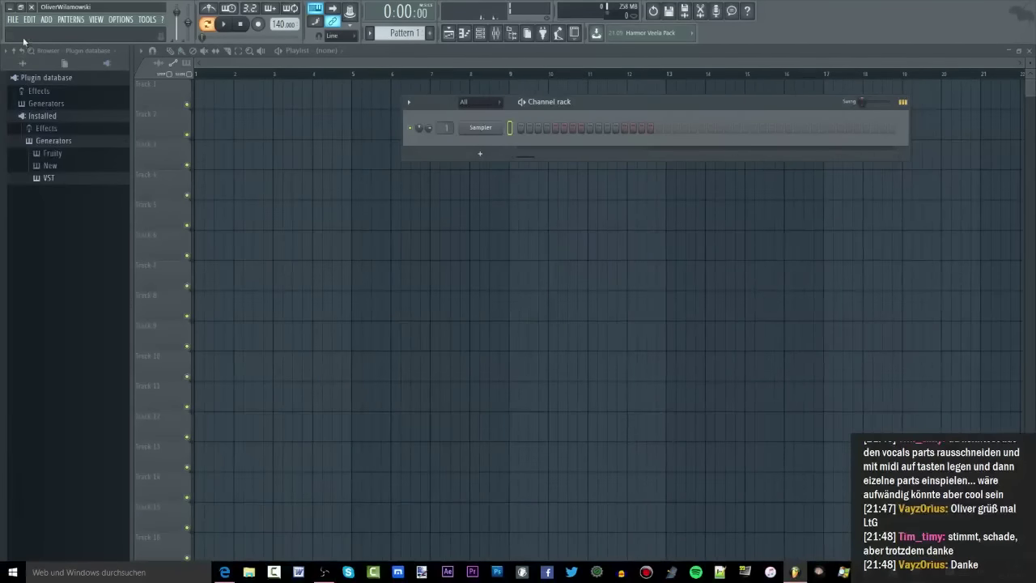
{"action": "left_click", "coordinate": [13, 18]}
{"action": "left_click", "coordinate": [55, 131]}
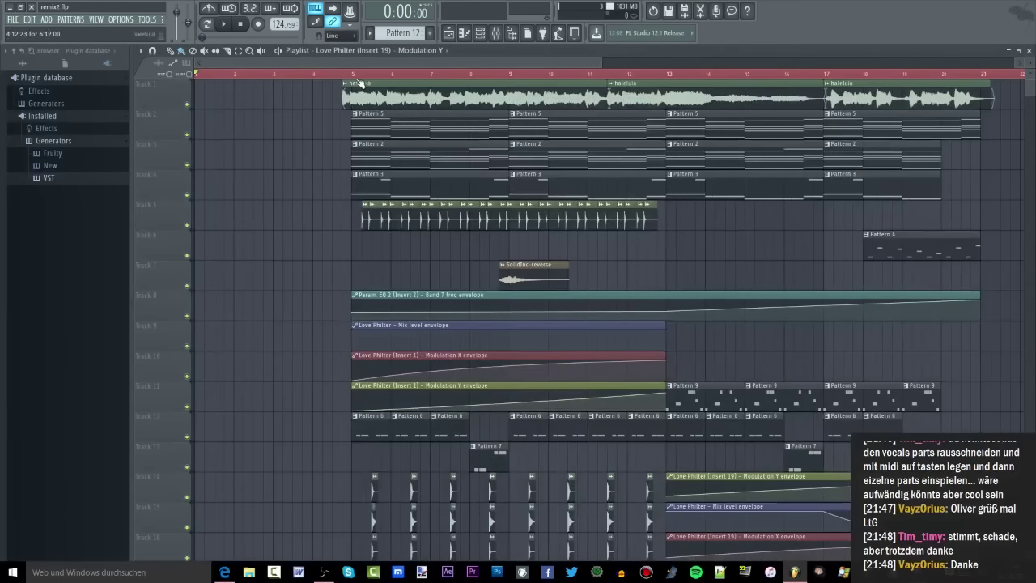
Play the arrangement from just before bar 5 and raise the level of mixer Insert 1 to about 0.3 dB.
{"action": "left_click", "coordinate": [343, 74]}
{"action": "key", "text": "space"}
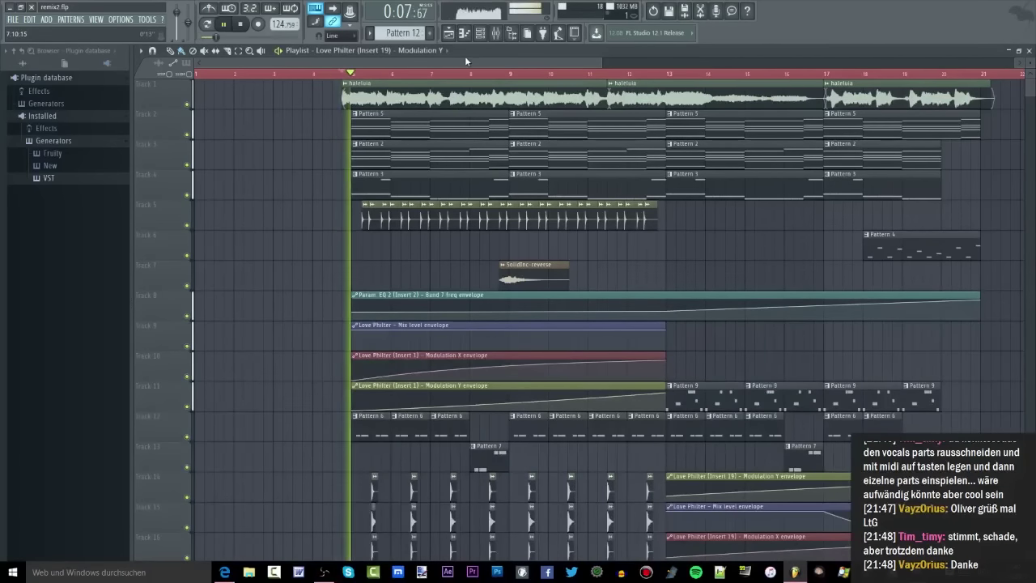
{"action": "key", "text": "space"}
{"action": "left_click", "coordinate": [496, 32]}
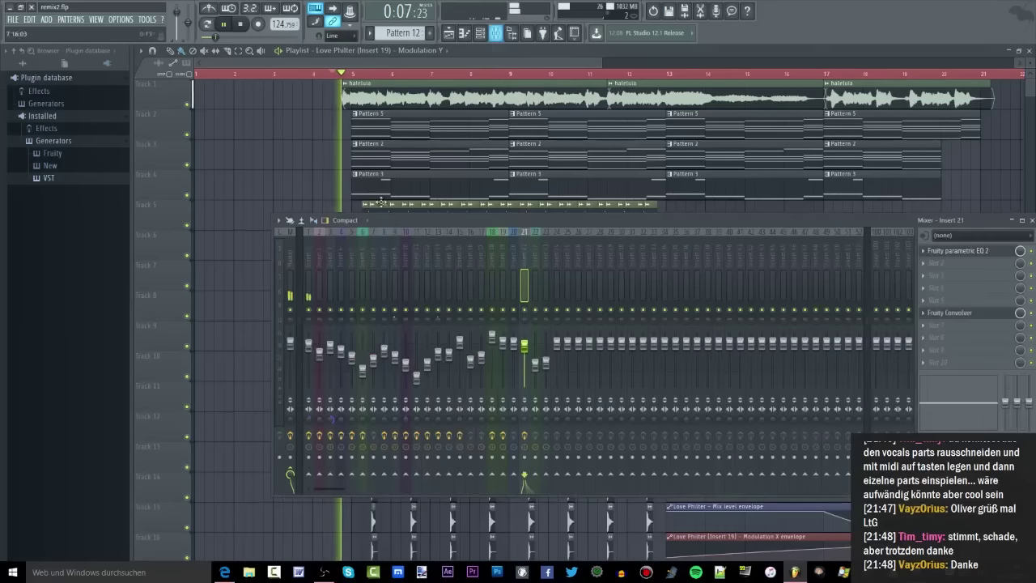
{"action": "left_click", "coordinate": [309, 347]}
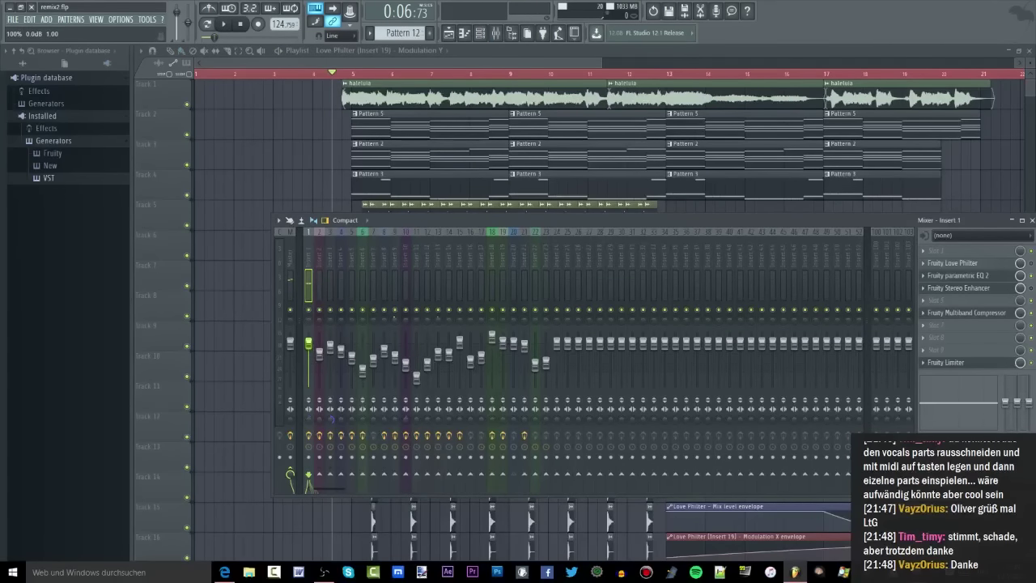
{"action": "key", "text": "space"}
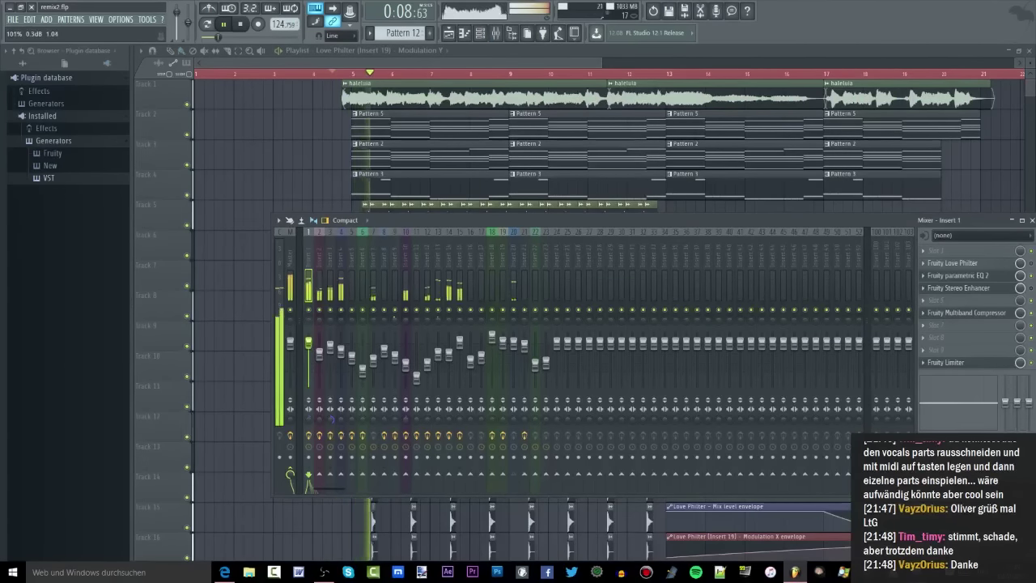
Check Insert 1's Fruity Limiter and compare the mixer levels with the playlist tracks while the arrangement plays.
{"action": "left_click", "coordinate": [961, 364]}
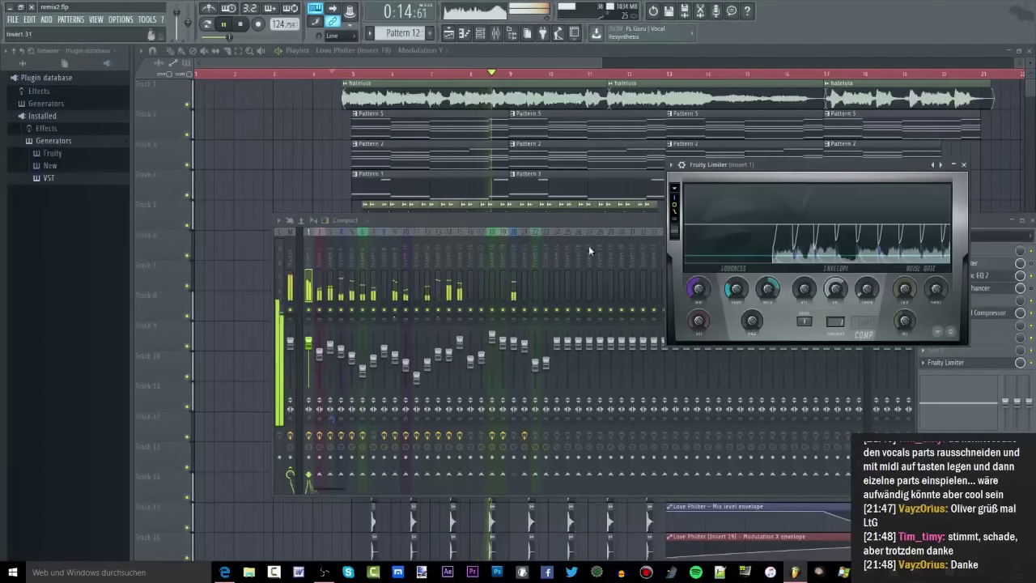
{"action": "left_click", "coordinate": [329, 180]}
{"action": "scroll", "coordinate": [312, 254], "scroll_direction": "down", "scroll_amount": 2}
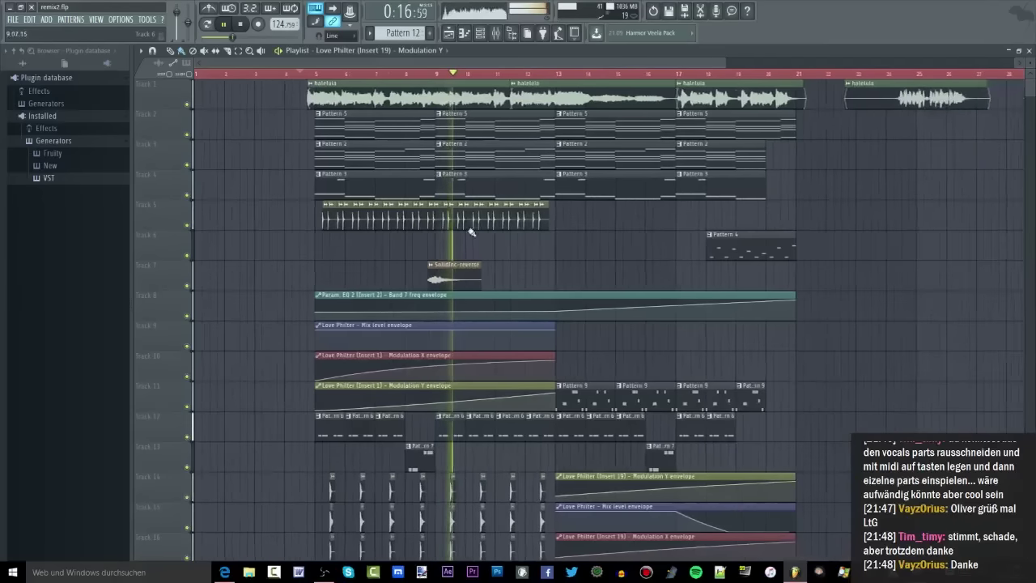
{"action": "scroll", "coordinate": [470, 232], "scroll_direction": "down", "scroll_amount": 1}
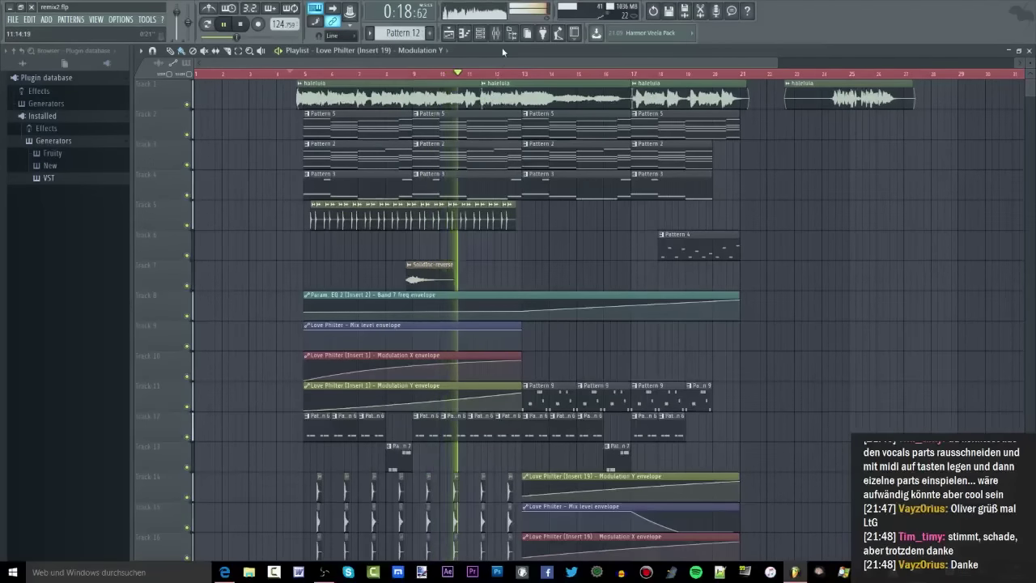
{"action": "key", "text": "F9"}
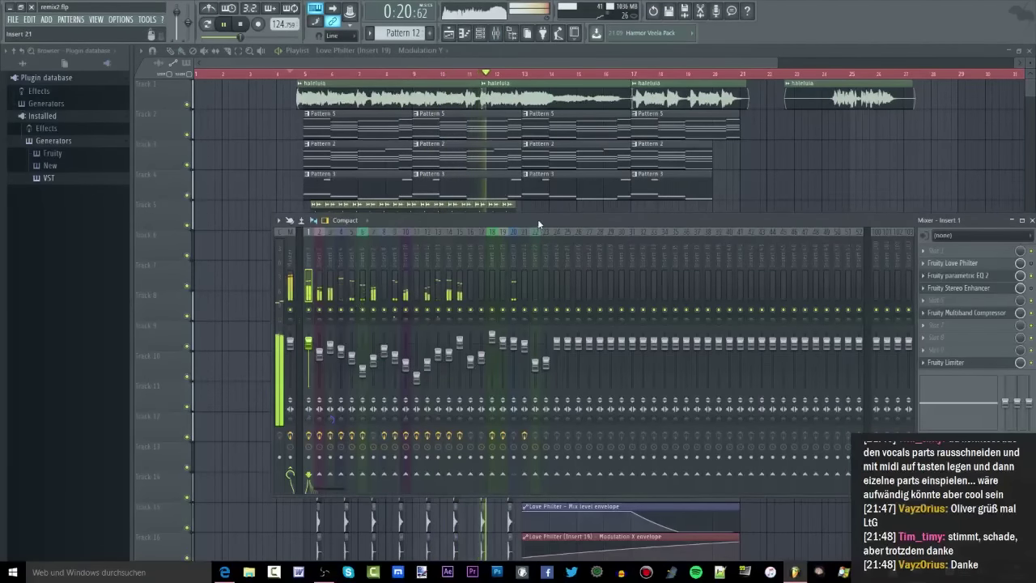
{"action": "key", "text": "F9"}
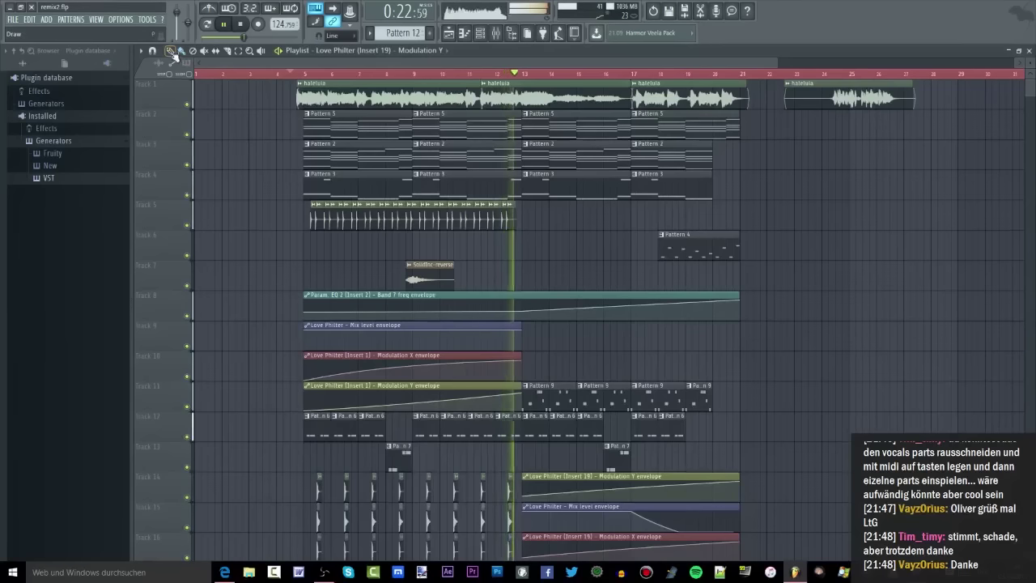
{"action": "scroll", "coordinate": [568, 243], "scroll_direction": "up", "scroll_amount": 1}
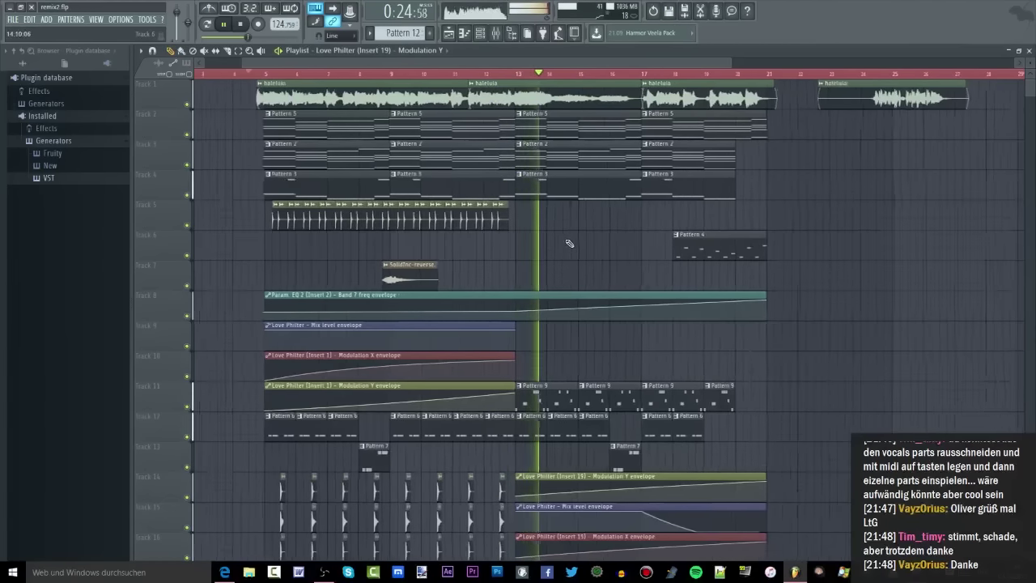
{"action": "scroll", "coordinate": [569, 243], "scroll_direction": "down", "scroll_amount": 6}
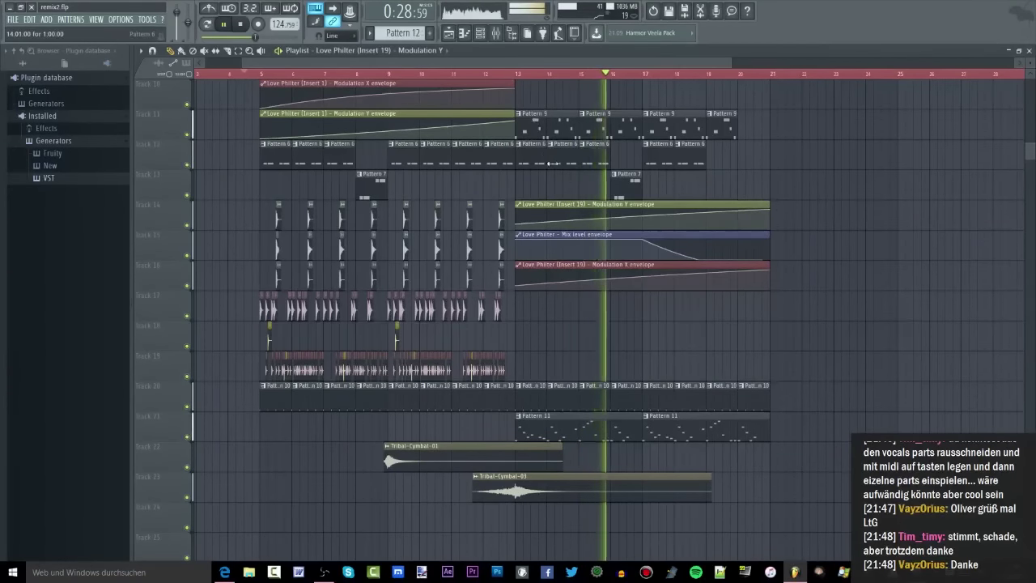
{"action": "key", "text": "F9"}
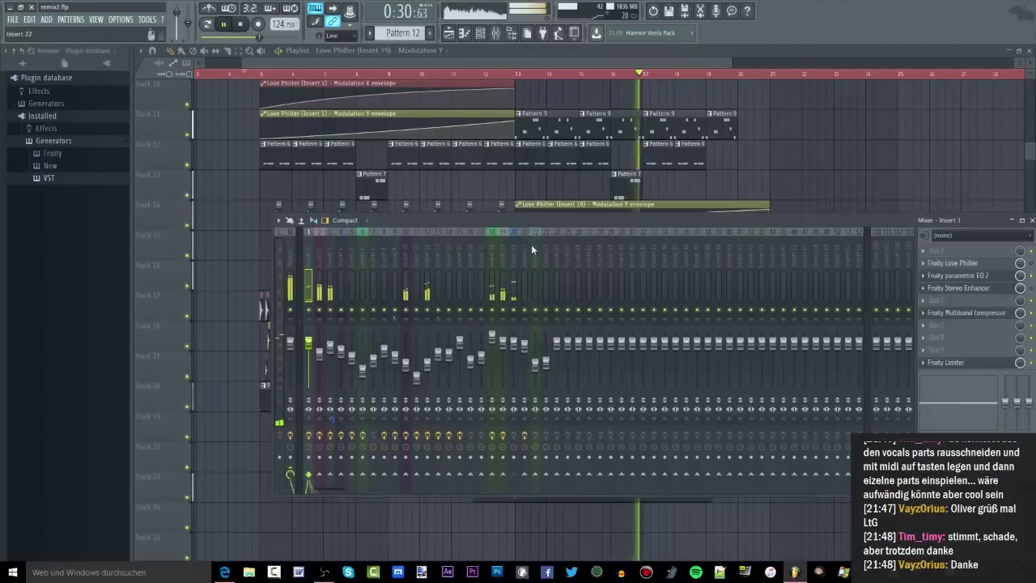
{"action": "key", "text": "F9"}
Shorten the Pattern 4 clip on Track 6 to two bars, ending at bar 20, and replay the arrangement's start.
{"action": "scroll", "coordinate": [658, 192], "scroll_direction": "up", "scroll_amount": 1}
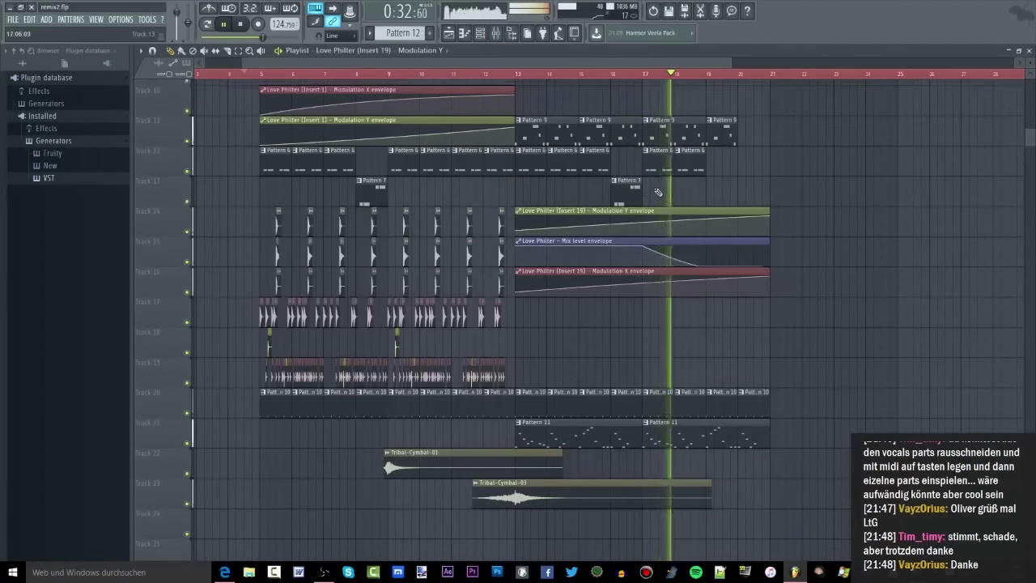
{"action": "scroll", "coordinate": [658, 192], "scroll_direction": "up", "scroll_amount": 5}
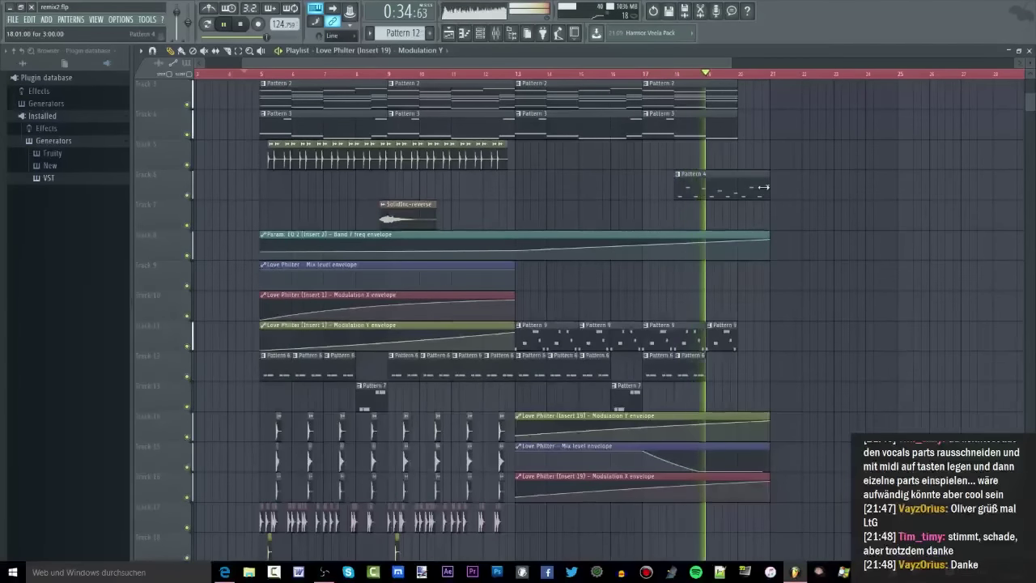
{"action": "left_click_drag", "start_coordinate": [762, 187], "coordinate": [737, 189]}
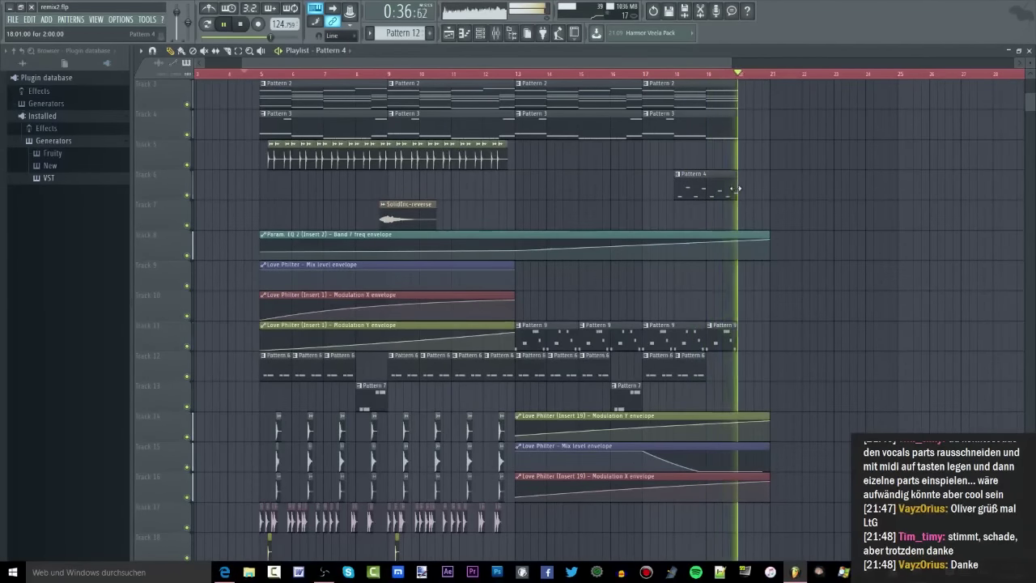
{"action": "scroll", "coordinate": [745, 176], "scroll_direction": "up", "scroll_amount": 2}
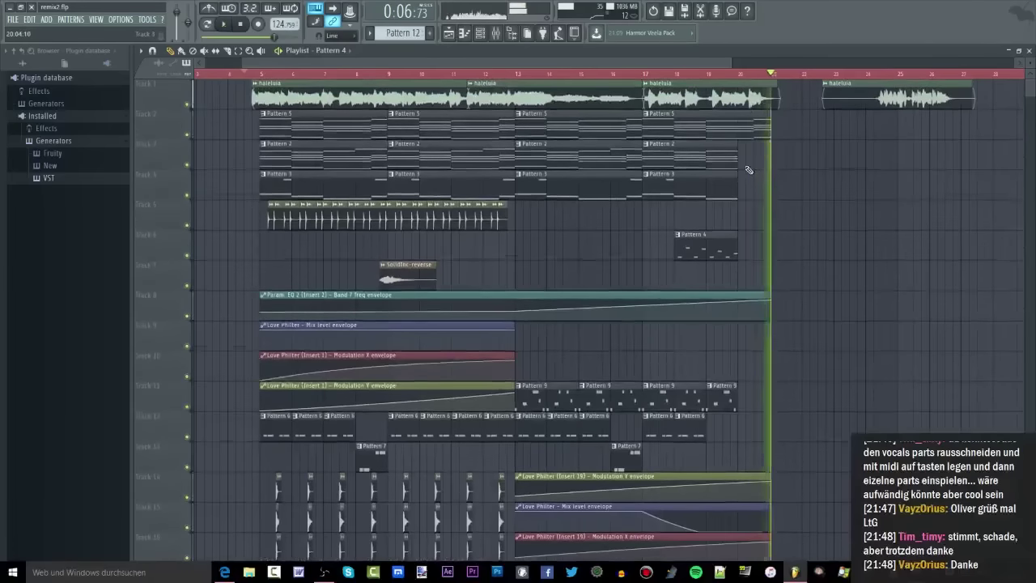
{"action": "key", "text": "space"}
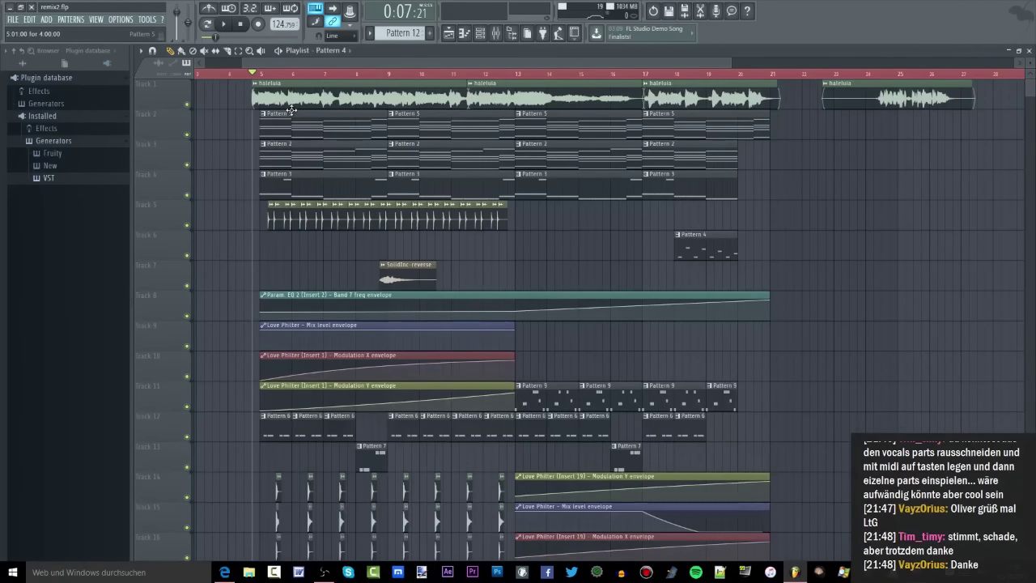
{"action": "key", "text": "space"}
{"action": "key", "text": "space"}
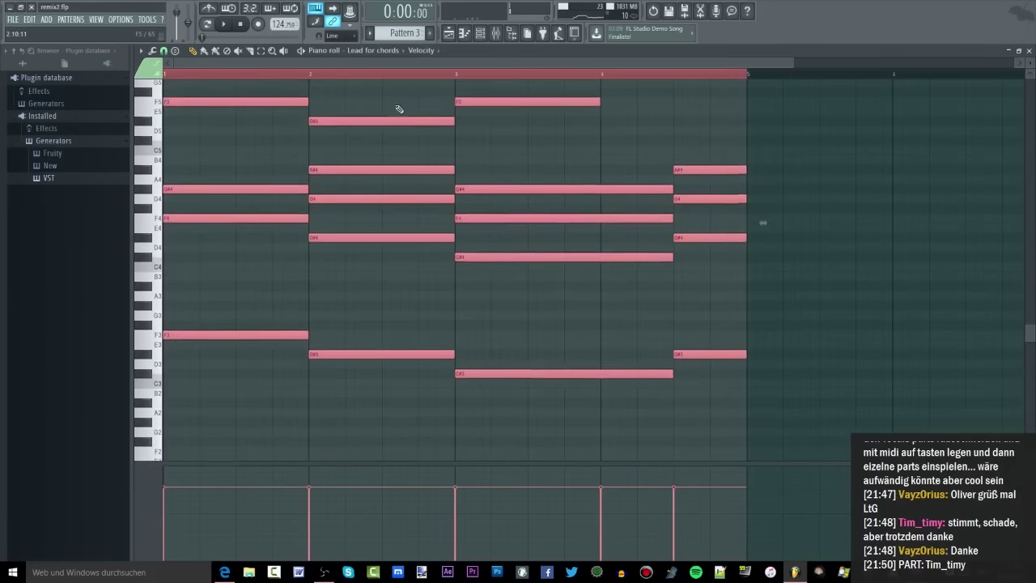
Shorten the chords in bars 1 and 2 of Pattern 3 to one beat each.
{"action": "left_click_drag", "start_coordinate": [395, 89], "coordinate": [112, 446]}
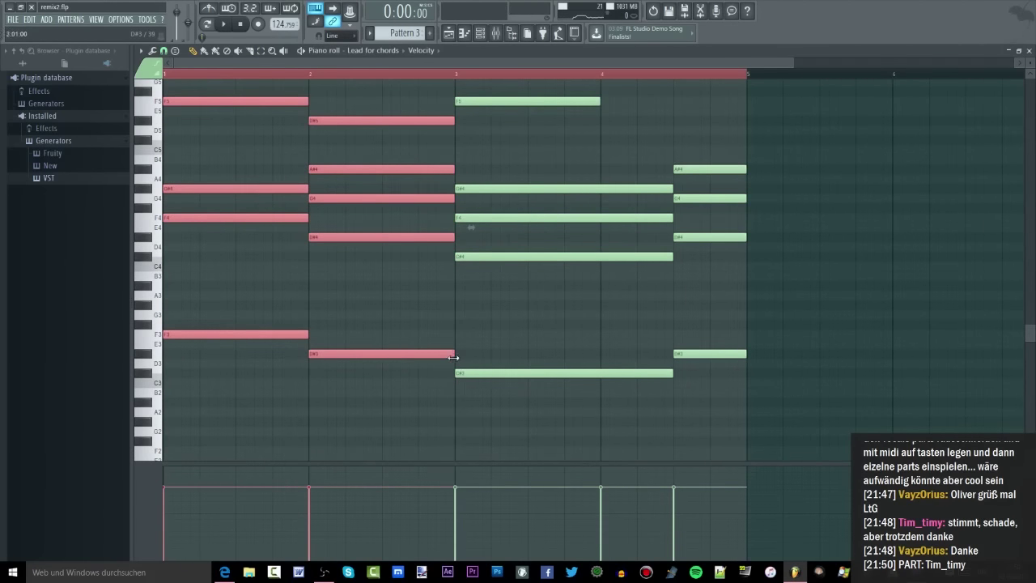
{"action": "left_click_drag", "start_coordinate": [453, 357], "coordinate": [347, 355]}
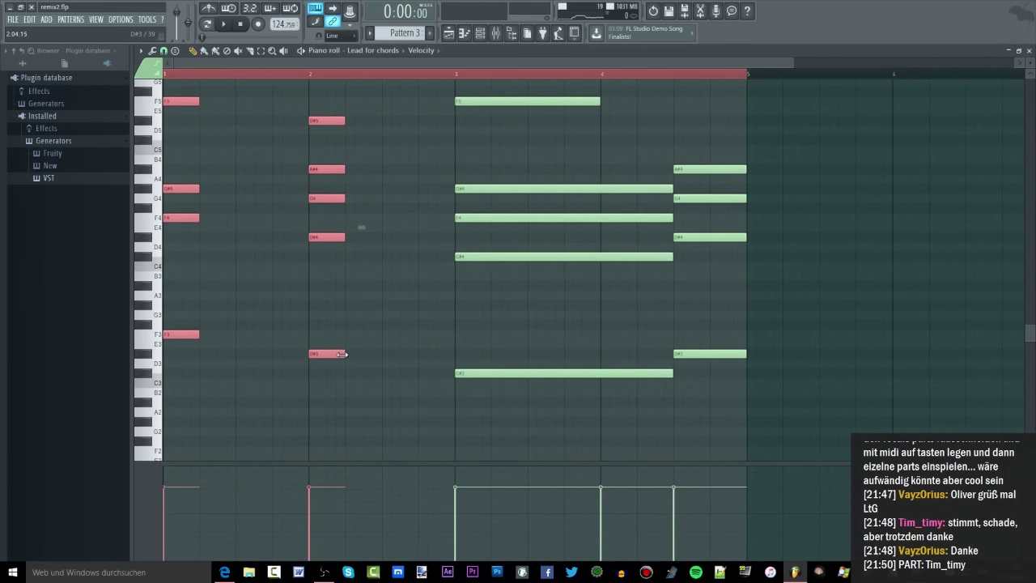
Repeat the one-beat chords on every beat of bars 1 and 2 in Pattern 3 and audition them.
{"action": "key", "text": "ctrl+b"}
{"action": "key", "text": "ctrl+b"}
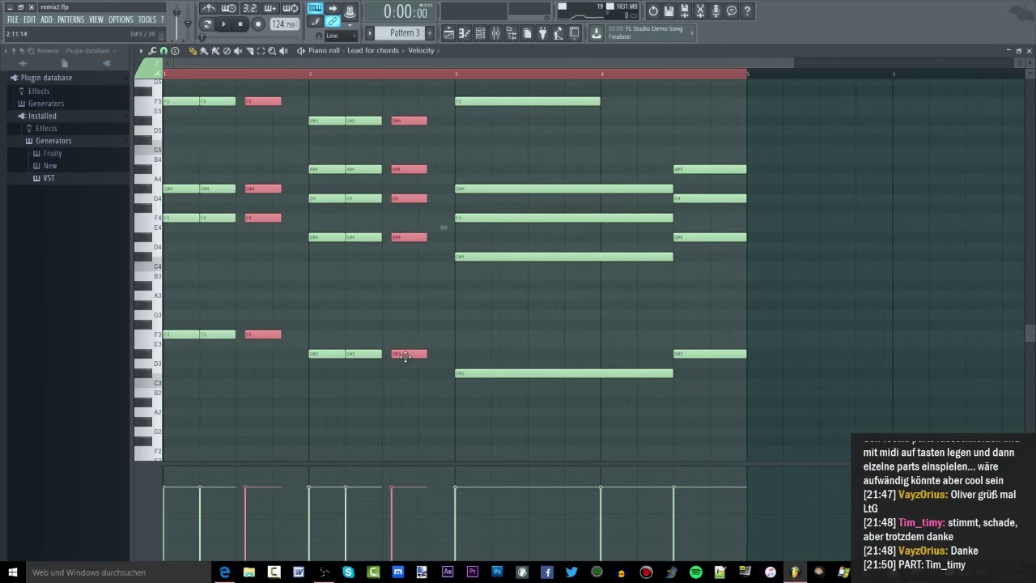
{"action": "mouse_move", "coordinate": [405, 357]}
{"action": "left_mouse_down"}
{"action": "mouse_move", "coordinate": [389, 357]}
{"action": "mouse_move", "coordinate": [439, 355]}
{"action": "mouse_move", "coordinate": [425, 356]}
{"action": "left_mouse_up"}
{"action": "key", "text": "ctrl+d"}
{"action": "scroll", "coordinate": [398, 299], "scroll_direction": "up", "scroll_amount": 3}
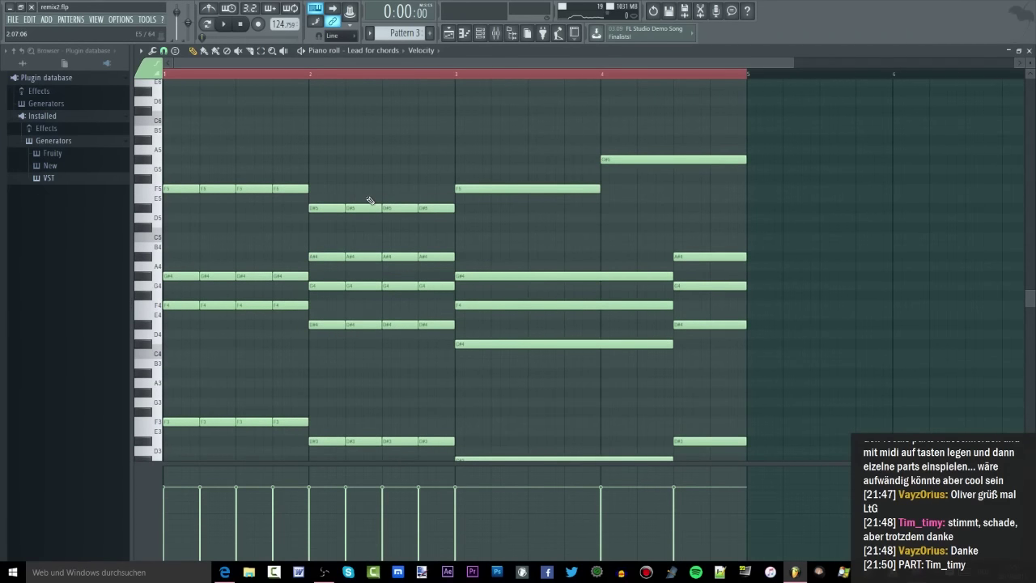
{"action": "key", "text": "space"}
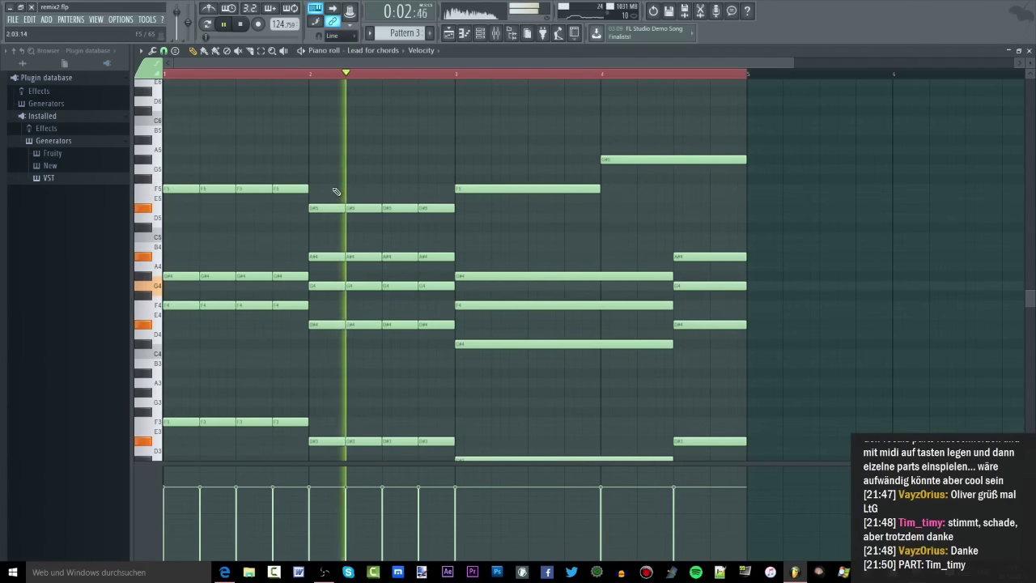
{"action": "key", "text": "space"}
Delete the repeated chords in bars 1 and 2, keeping only the one on each bar's first beat.
{"action": "left_click_drag", "start_coordinate": [288, 166], "coordinate": [210, 438]}
{"action": "key", "text": "Delete"}
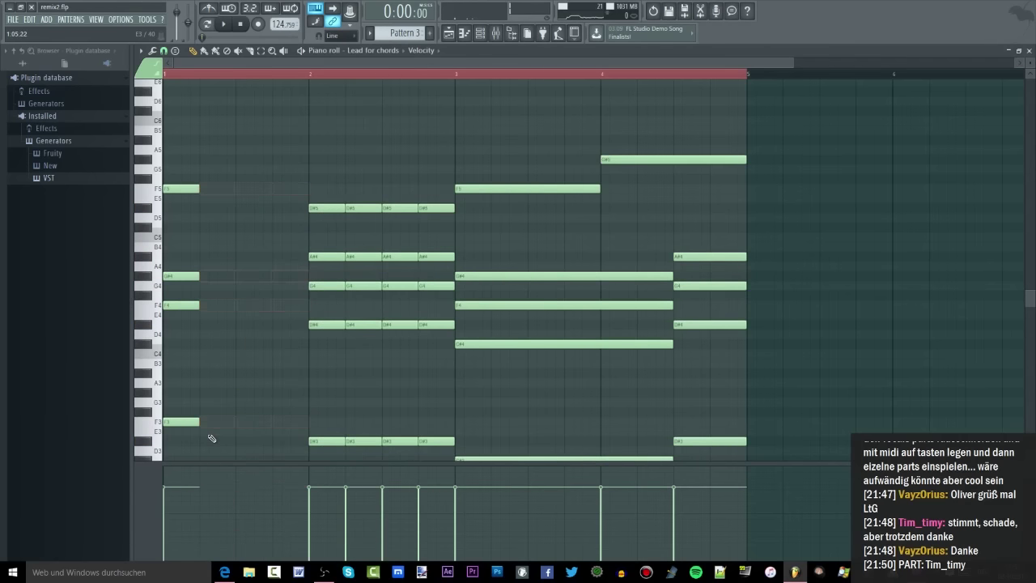
{"action": "left_click_drag", "start_coordinate": [348, 194], "coordinate": [440, 453]}
{"action": "key", "text": "Delete"}
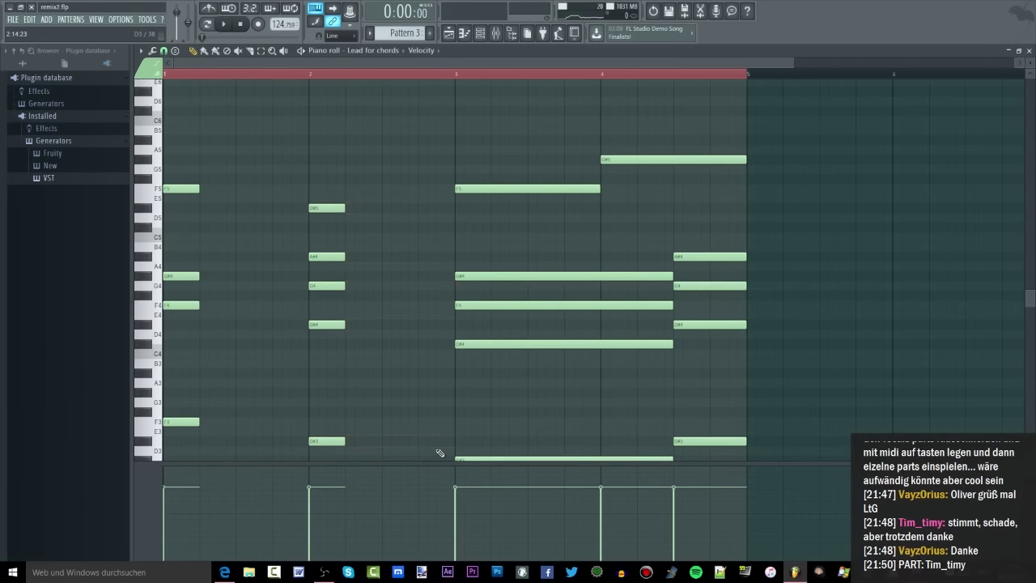
Lengthen the F3 and D#3 bass notes in bars 1 and 2 to a full bar each and start playback.
{"action": "left_click_drag", "start_coordinate": [340, 357], "coordinate": [139, 460]}
{"action": "left_click_drag", "start_coordinate": [198, 401], "coordinate": [308, 401]}
{"action": "key", "text": "space"}
Check the Pattern 3 clip in the playlist and its notes in the piano roll, stop playback and return to the playlist.
{"action": "key", "text": "F5"}
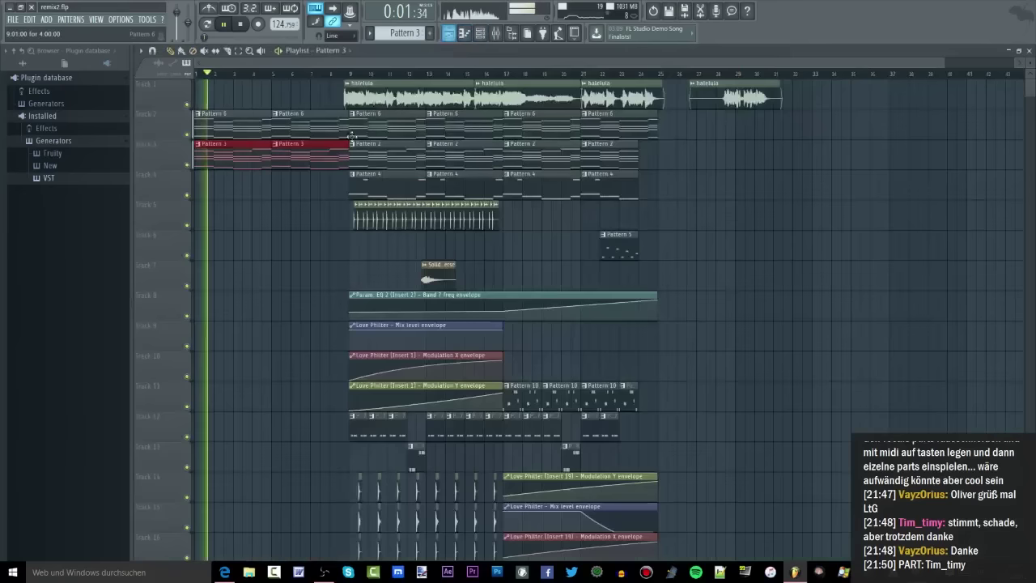
{"action": "double_click", "coordinate": [315, 151]}
{"action": "key", "text": "space"}
{"action": "left_click", "coordinate": [448, 32]}
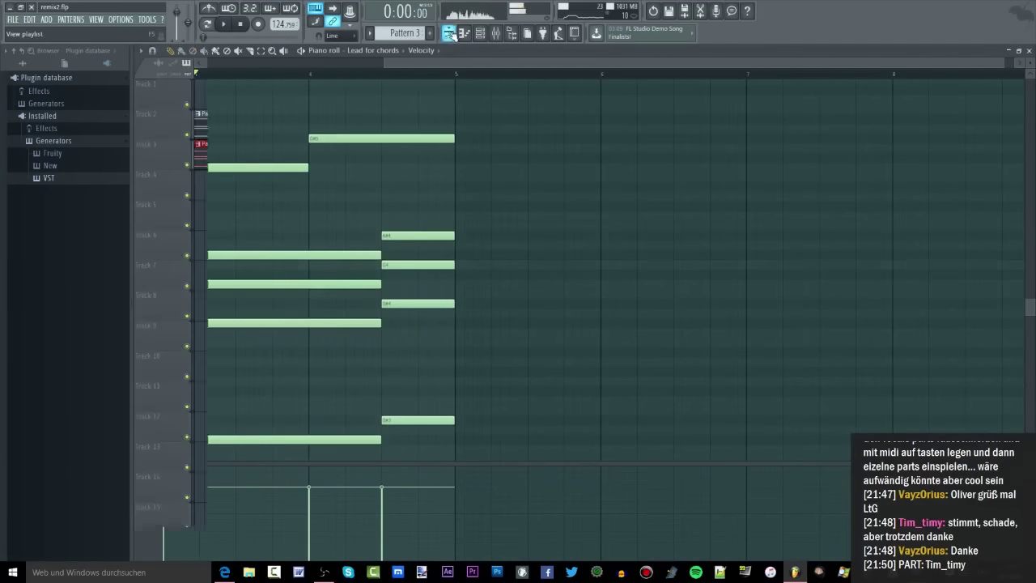
Play the arrangement from about bar 7 in the playlist and save the project.
{"action": "right_click", "coordinate": [405, 37]}
{"action": "left_click", "coordinate": [472, 123]}
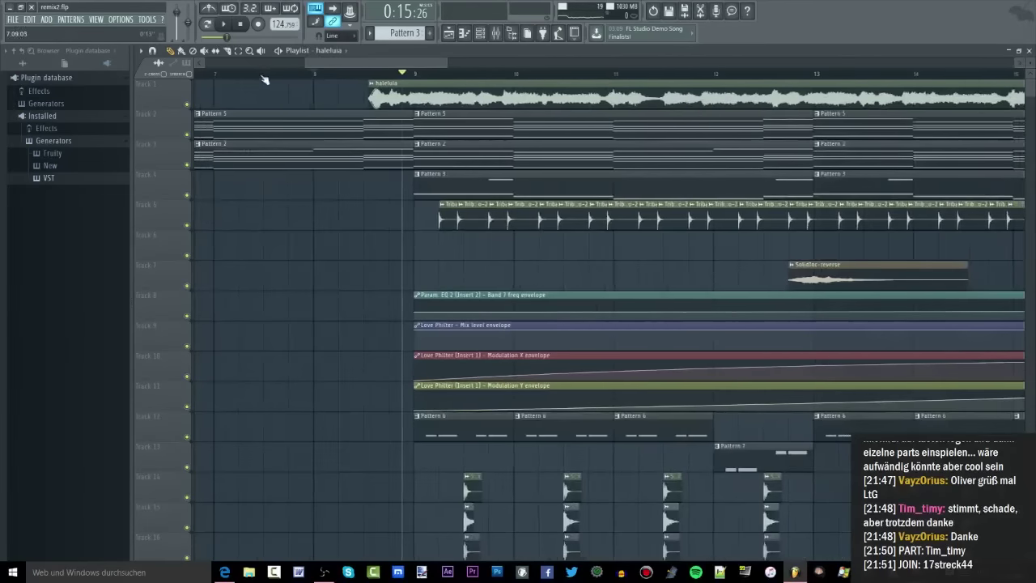
{"action": "left_click_drag", "start_coordinate": [259, 75], "coordinate": [196, 78]}
{"action": "key", "text": "space"}
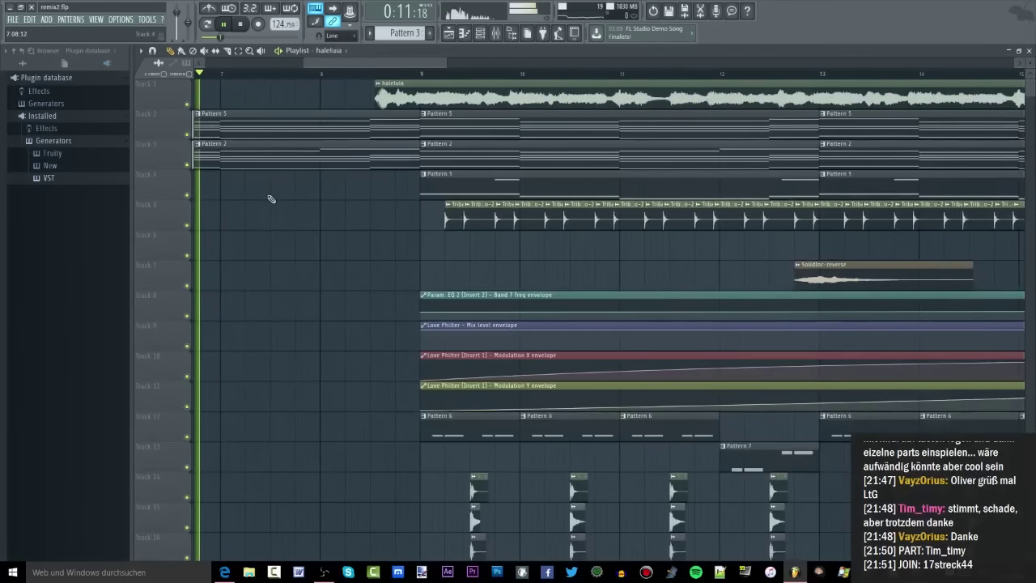
{"action": "key", "text": "ctrl+s"}
{"action": "scroll", "coordinate": [300, 235], "scroll_direction": "down", "scroll_amount": 1}
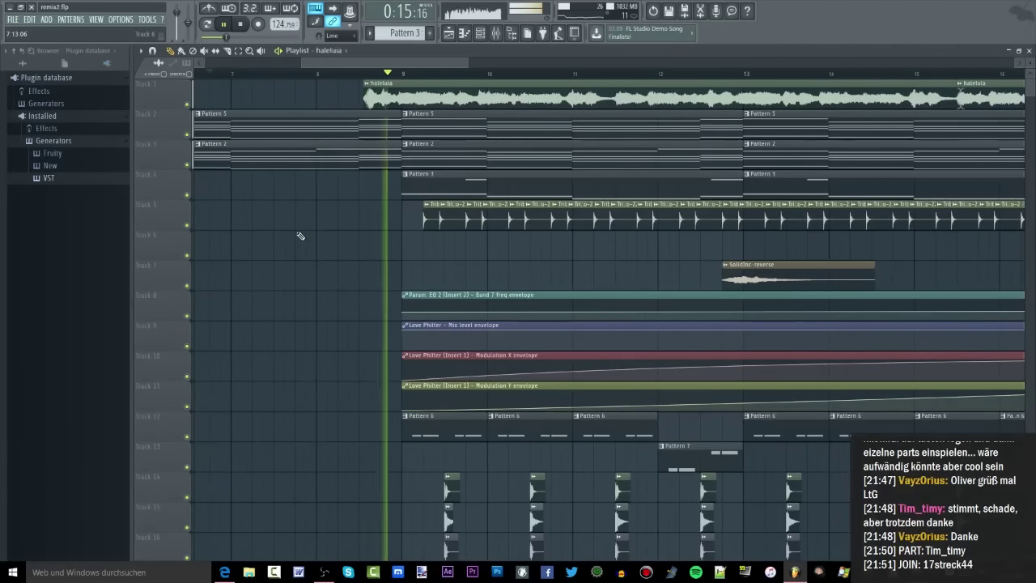
Fine-tune the mixer's Insert 1 fader to -0.3 dB while the arrangement plays.
{"action": "left_click", "coordinate": [495, 33]}
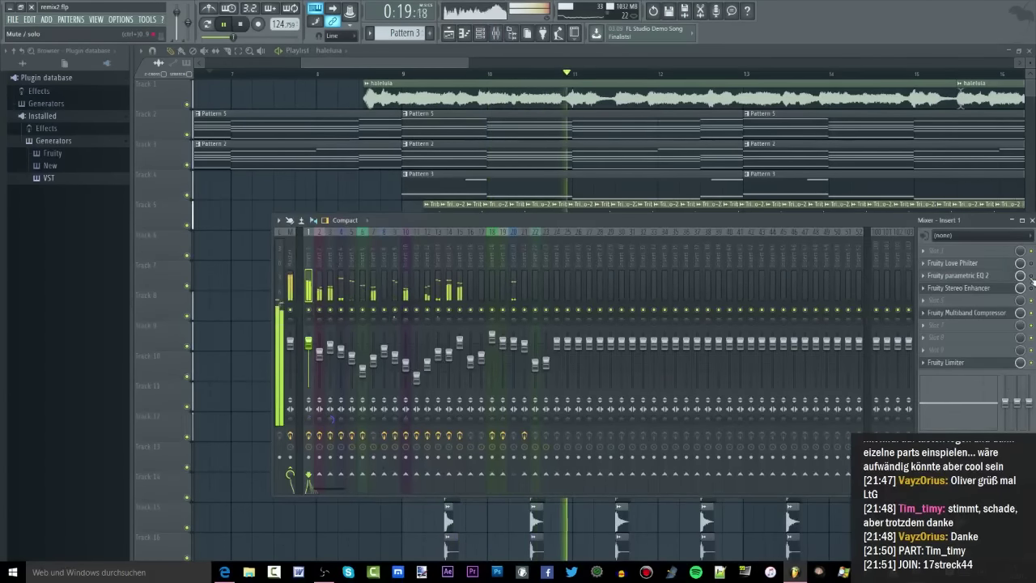
{"action": "left_click_drag", "start_coordinate": [308, 343], "coordinate": [311, 346]}
{"action": "key", "text": "F9"}
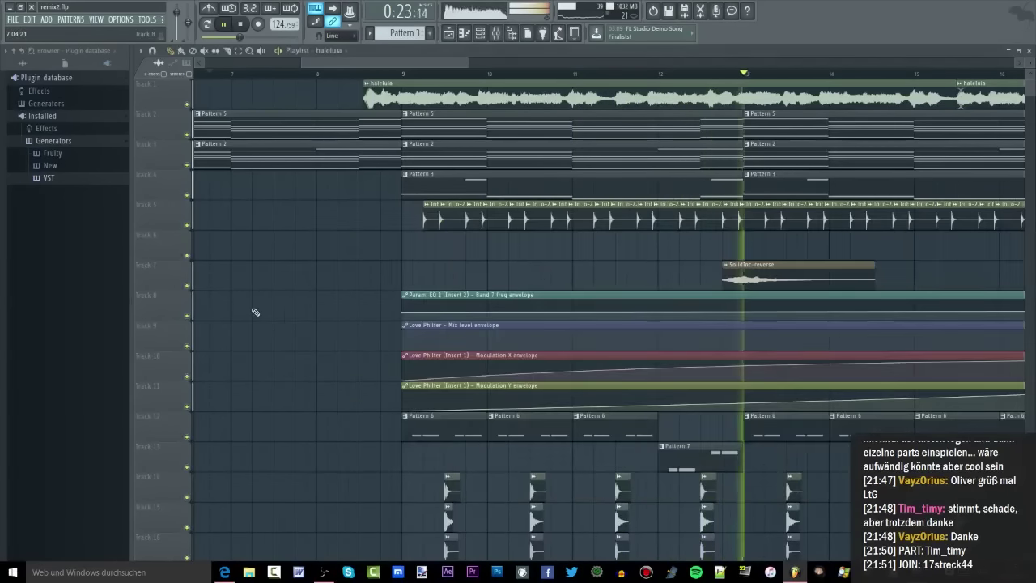
{"action": "scroll", "coordinate": [254, 312], "scroll_direction": "down", "scroll_amount": 4}
{"action": "key", "text": "F9"}
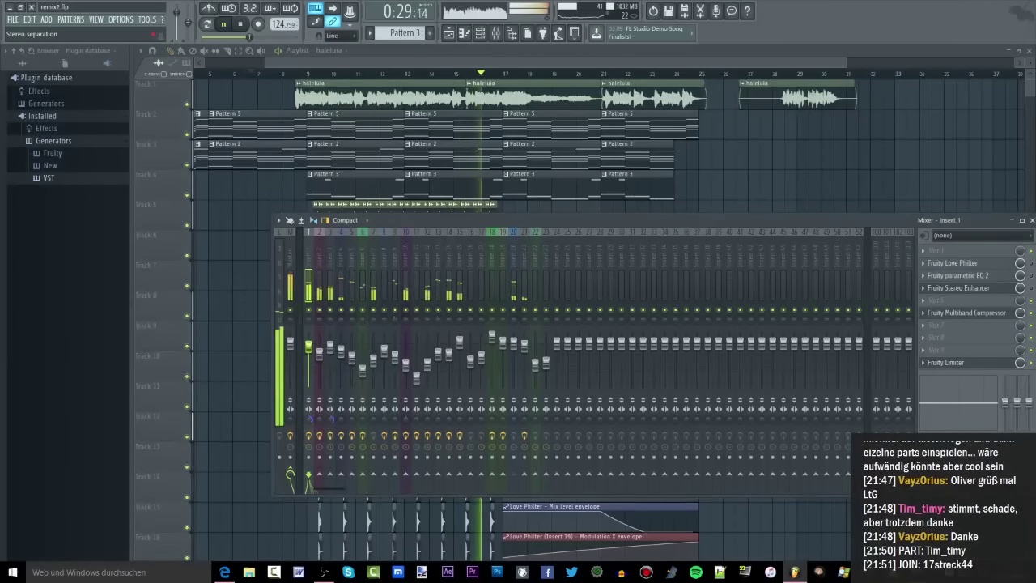
{"action": "left_click_drag", "start_coordinate": [308, 347], "coordinate": [308, 344]}
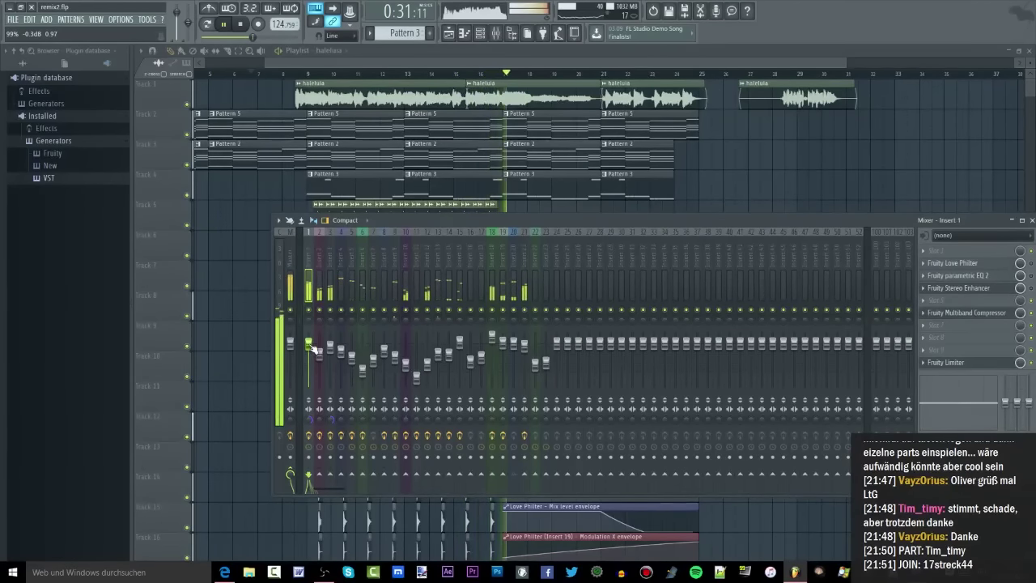
{"action": "key", "text": "F9"}
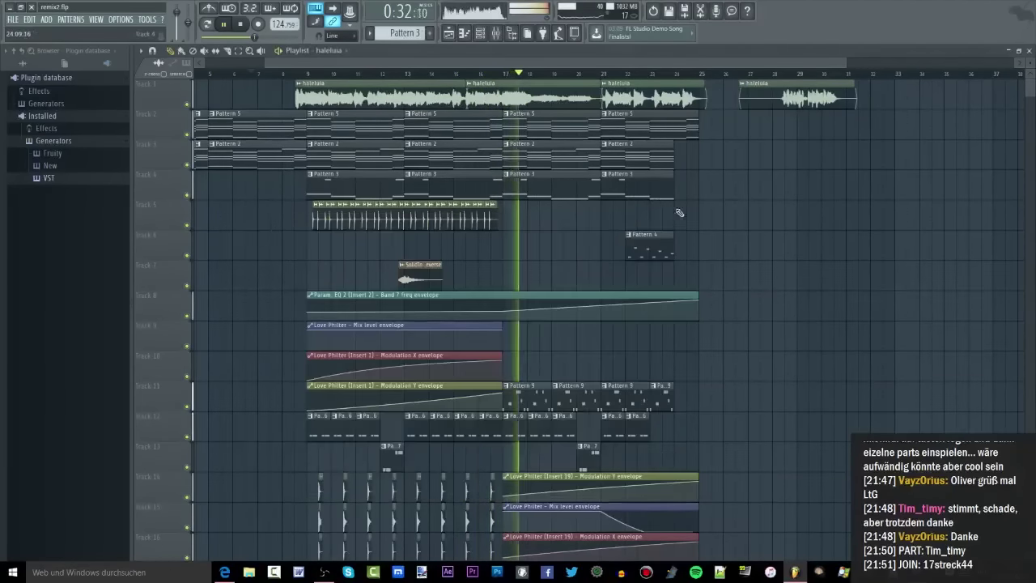
Set the mixer's Insert 18 fader to 3.8 dB and return to the playlist.
{"action": "left_click", "coordinate": [496, 34]}
{"action": "left_click", "coordinate": [491, 335]}
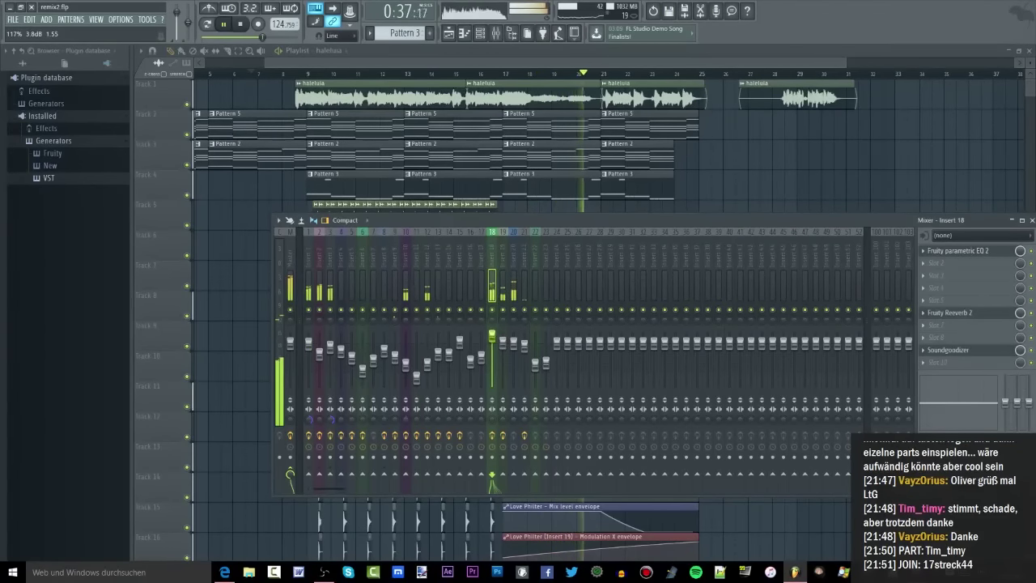
{"action": "left_click", "coordinate": [726, 177]}
Shorten the last Pattern 5 clip on track 2 to end at bar 24 and stop playback.
{"action": "scroll", "coordinate": [740, 190], "scroll_direction": "down", "scroll_amount": 1}
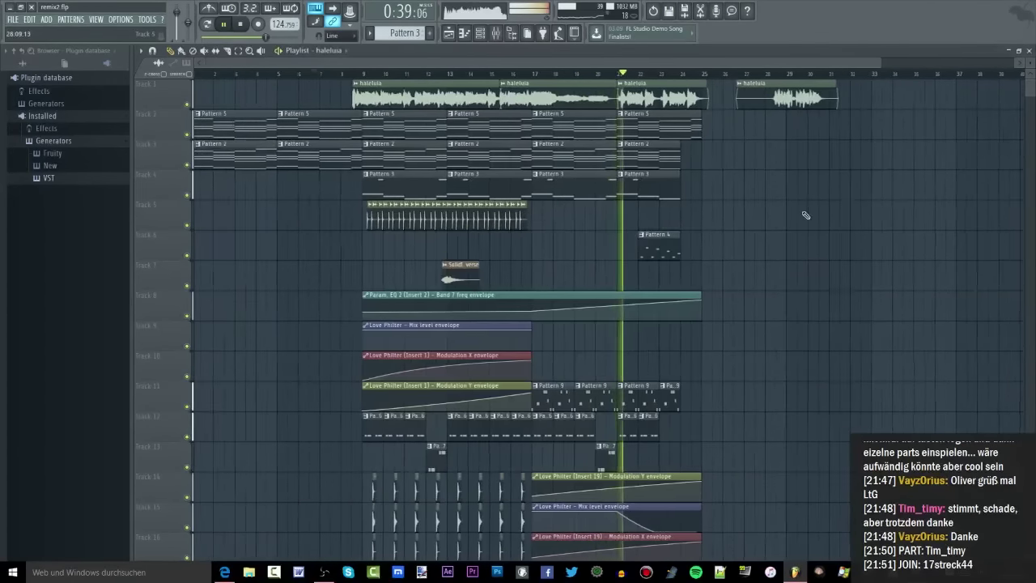
{"action": "scroll", "coordinate": [793, 211], "scroll_direction": "up", "scroll_amount": 2}
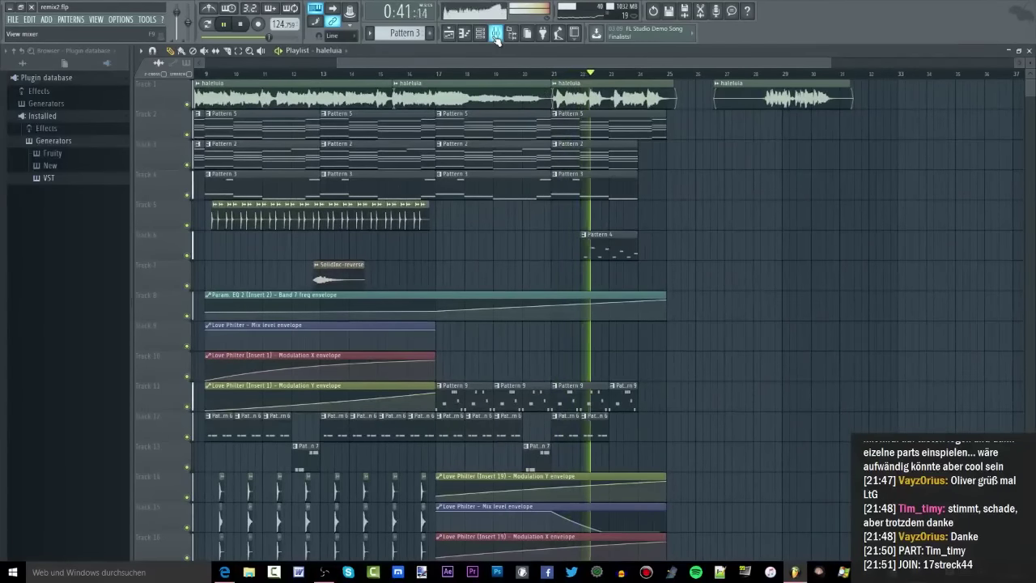
{"action": "scroll", "coordinate": [696, 141], "scroll_direction": "up", "scroll_amount": 2}
{"action": "scroll", "coordinate": [659, 202], "scroll_direction": "up", "scroll_amount": 2}
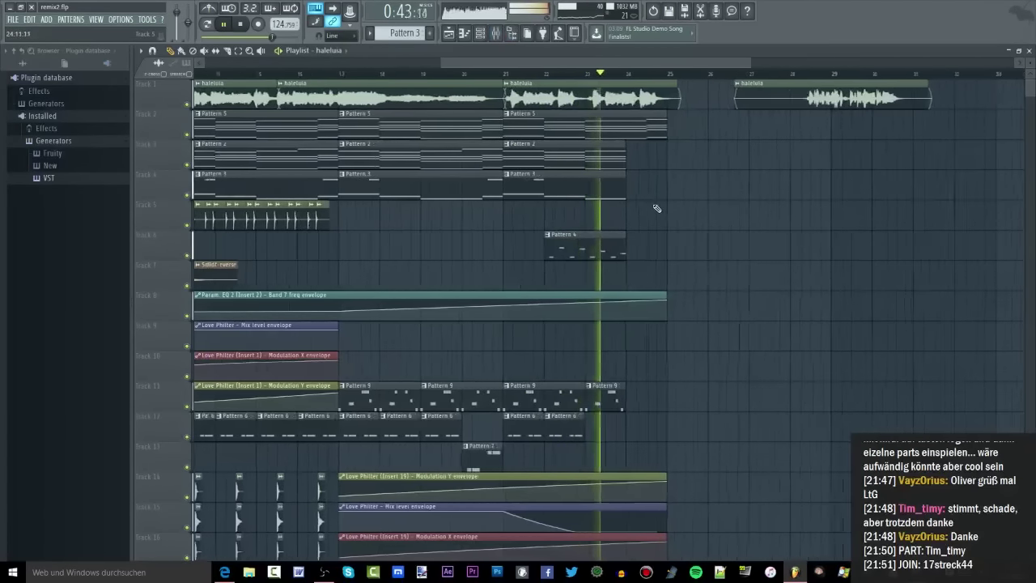
{"action": "left_click", "coordinate": [610, 73]}
{"action": "left_click_drag", "start_coordinate": [660, 114], "coordinate": [625, 121]}
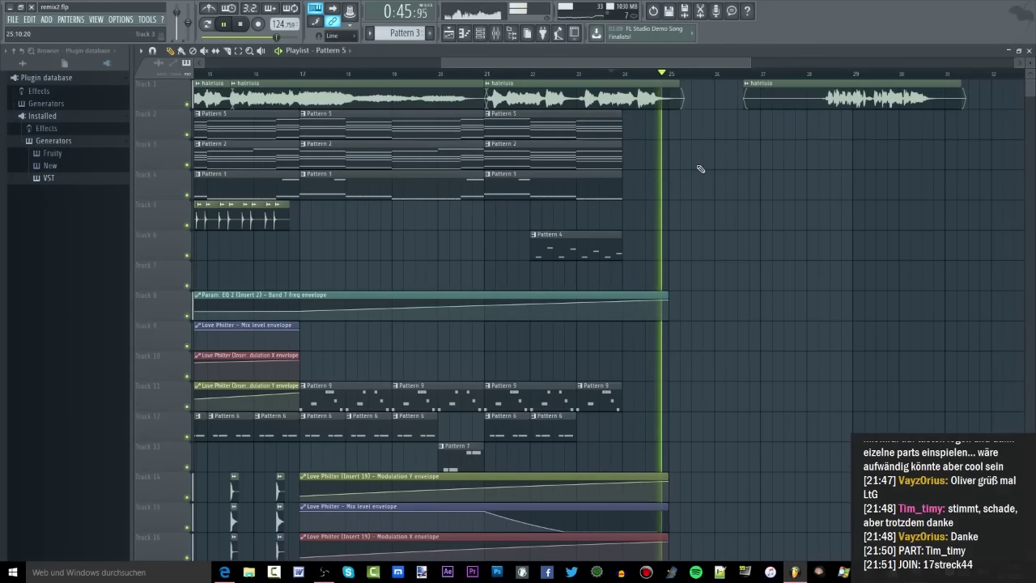
{"action": "key", "text": "space"}
{"action": "scroll", "coordinate": [682, 165], "scroll_direction": "down", "scroll_amount": 2}
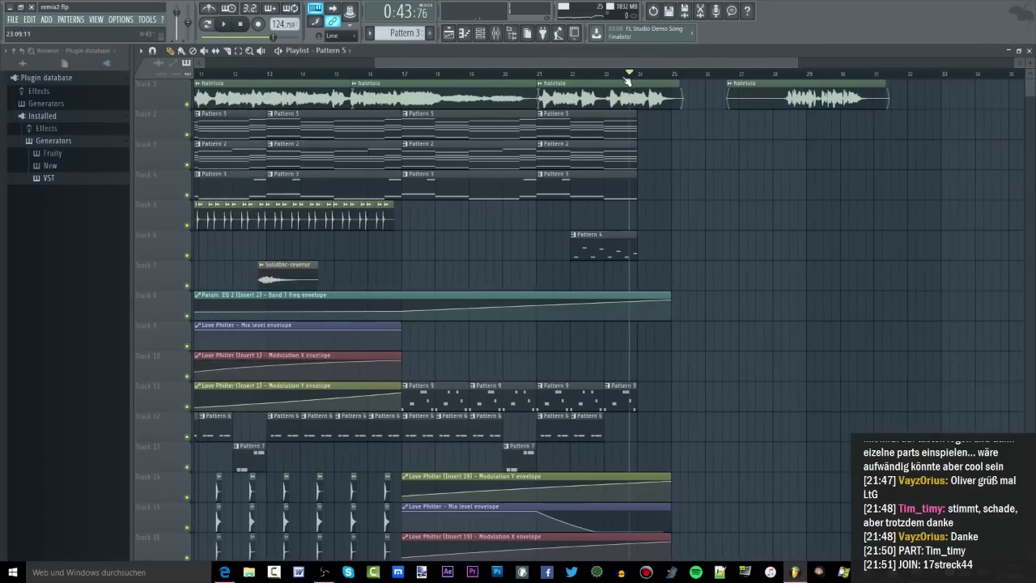
{"action": "scroll", "coordinate": [672, 123], "scroll_direction": "down", "scroll_amount": 3}
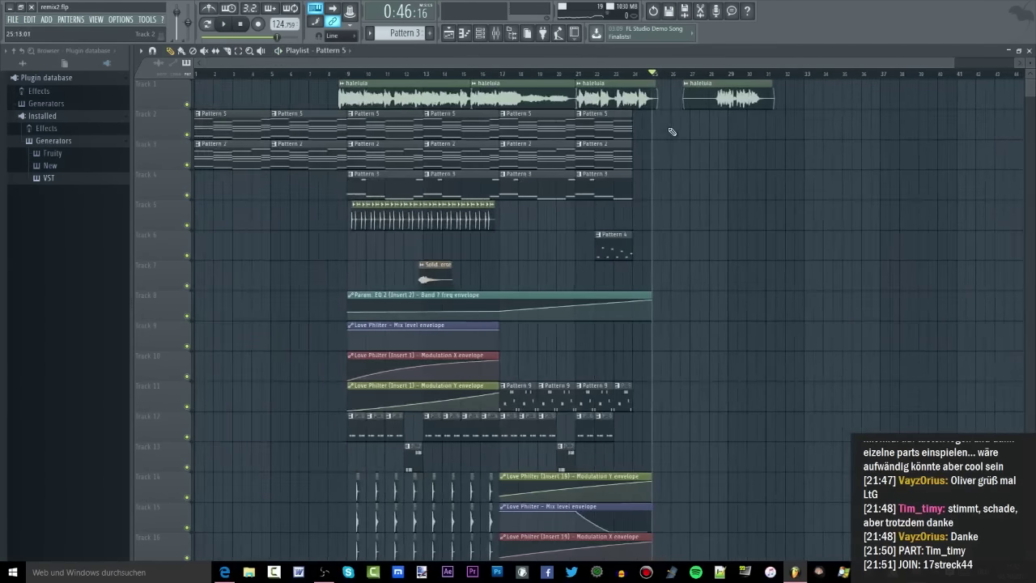
{"action": "scroll", "coordinate": [672, 132], "scroll_direction": "down", "scroll_amount": 1}
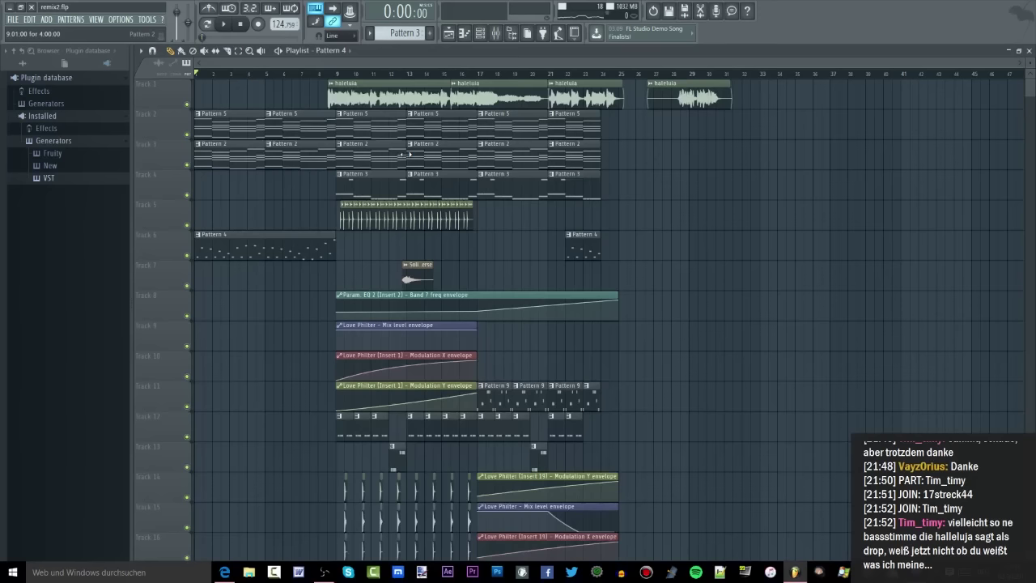
Delete the Pattern 4 clip covering bars 1 to 8 and briefly play from the start of the first vocal clip.
{"action": "scroll", "coordinate": [407, 154], "scroll_direction": "down", "scroll_amount": 10}
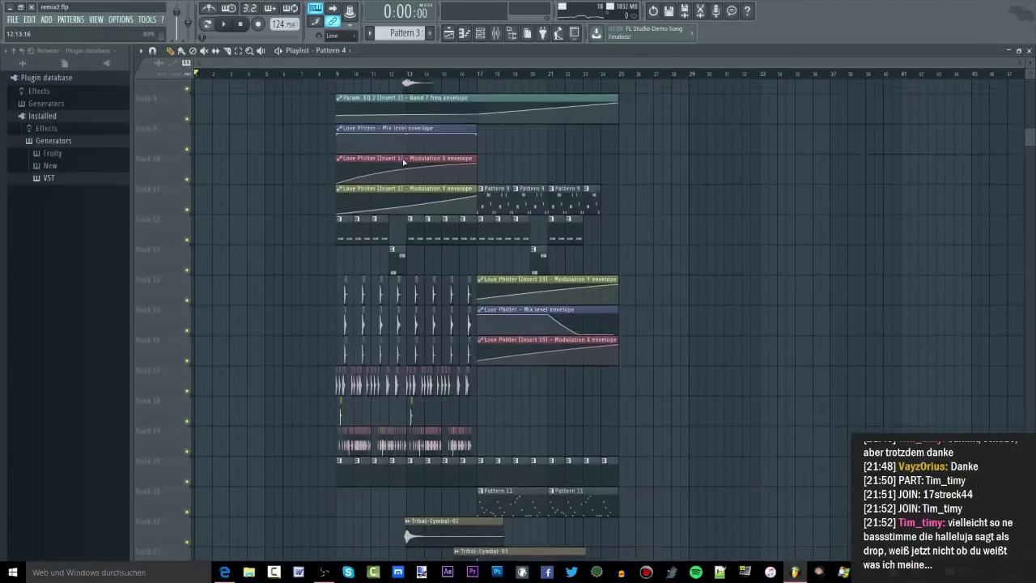
{"action": "scroll", "coordinate": [597, 356], "scroll_direction": "down", "scroll_amount": 8}
{"action": "scroll", "coordinate": [620, 388], "scroll_direction": "up", "scroll_amount": 15}
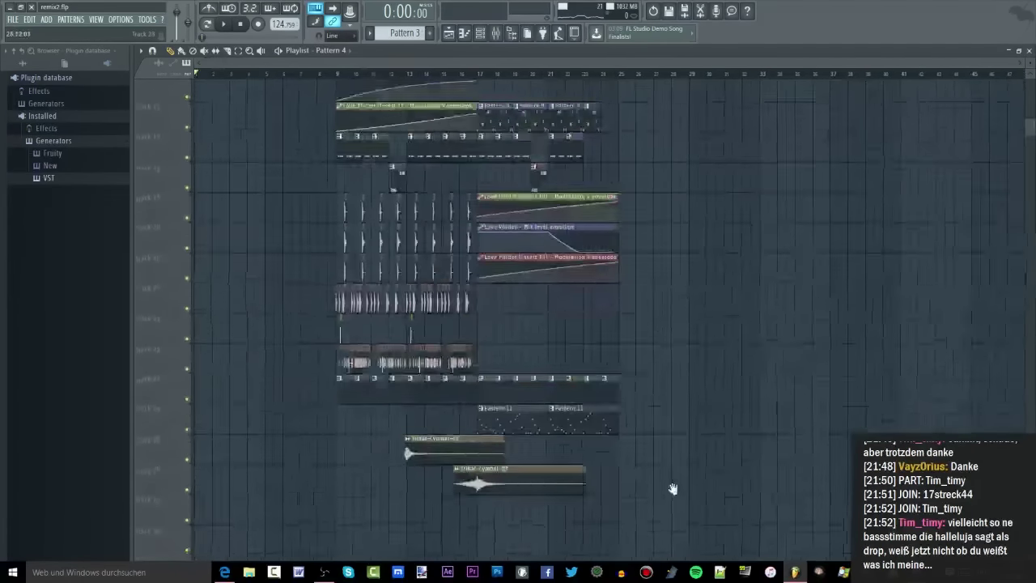
{"action": "left_click_drag", "start_coordinate": [672, 121], "coordinate": [751, 564]}
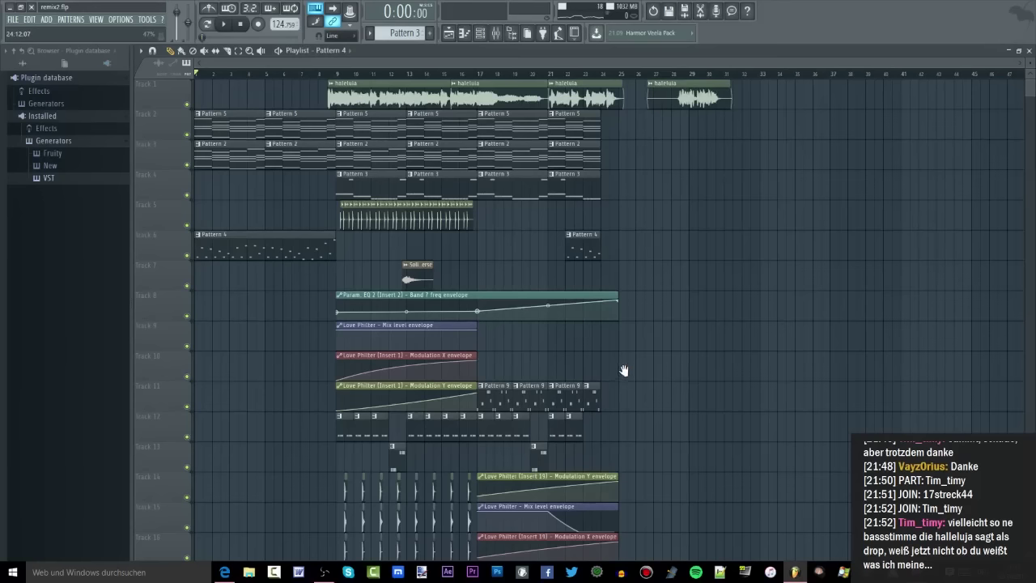
{"action": "right_click", "coordinate": [271, 246]}
{"action": "left_click", "coordinate": [313, 74]}
{"action": "key", "text": "space"}
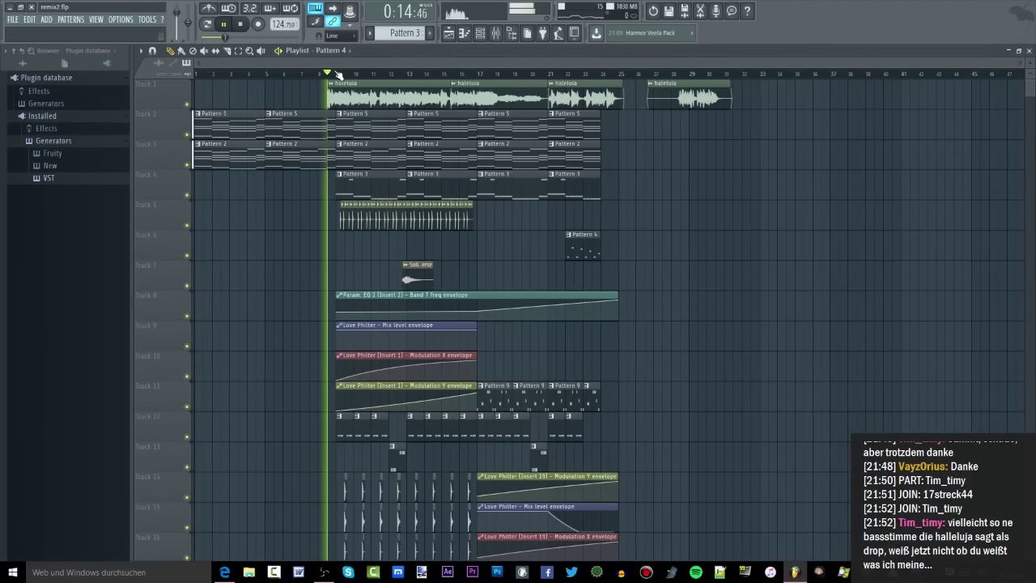
{"action": "key", "text": "space"}
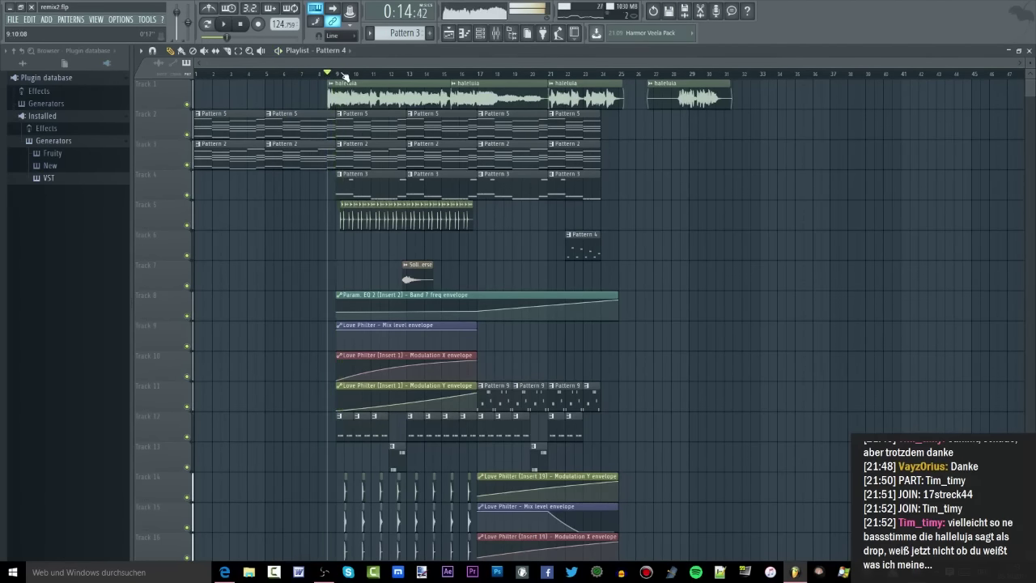
{"action": "scroll", "coordinate": [331, 110], "scroll_direction": "up", "scroll_amount": 2}
{"action": "scroll", "coordinate": [413, 272], "scroll_direction": "down", "scroll_amount": 8}
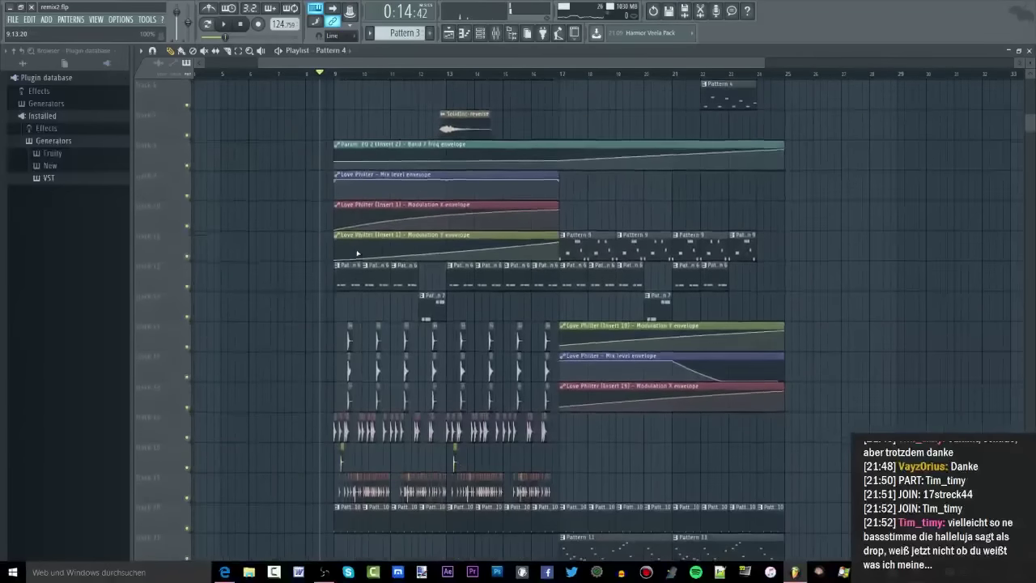
{"action": "left_click_drag", "start_coordinate": [551, 232], "coordinate": [338, 424]}
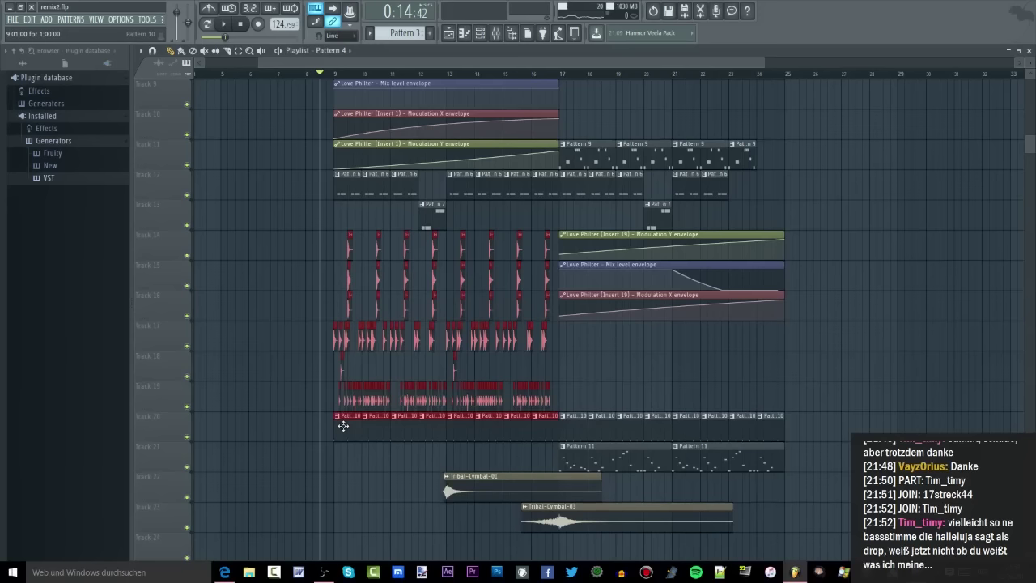
{"action": "left_click_drag", "start_coordinate": [555, 199], "coordinate": [324, 411]}
{"action": "left_click_drag", "start_coordinate": [553, 230], "coordinate": [320, 410]}
{"action": "left_click_drag", "start_coordinate": [334, 340], "coordinate": [775, 340]}
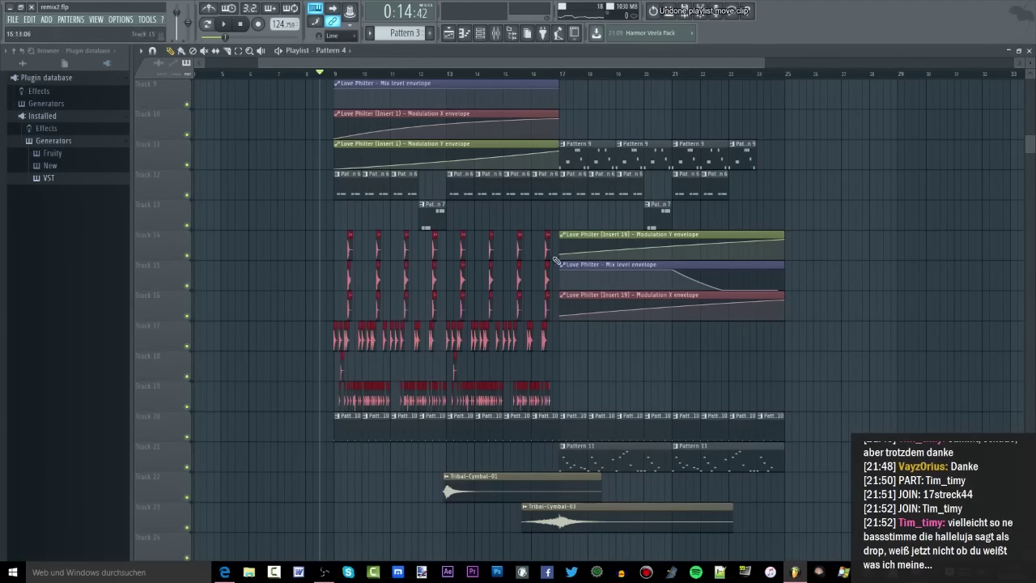
Move the drum clips on tracks 14 to 19 from bar 9 to bar 25 and briefly audition the change.
{"action": "left_click_drag", "start_coordinate": [563, 199], "coordinate": [450, 324]}
{"action": "left_click_drag", "start_coordinate": [558, 237], "coordinate": [336, 378]}
{"action": "left_click_drag", "start_coordinate": [336, 341], "coordinate": [785, 325]}
{"action": "scroll", "coordinate": [613, 343], "scroll_direction": "up", "scroll_amount": 5}
{"action": "key", "text": "space"}
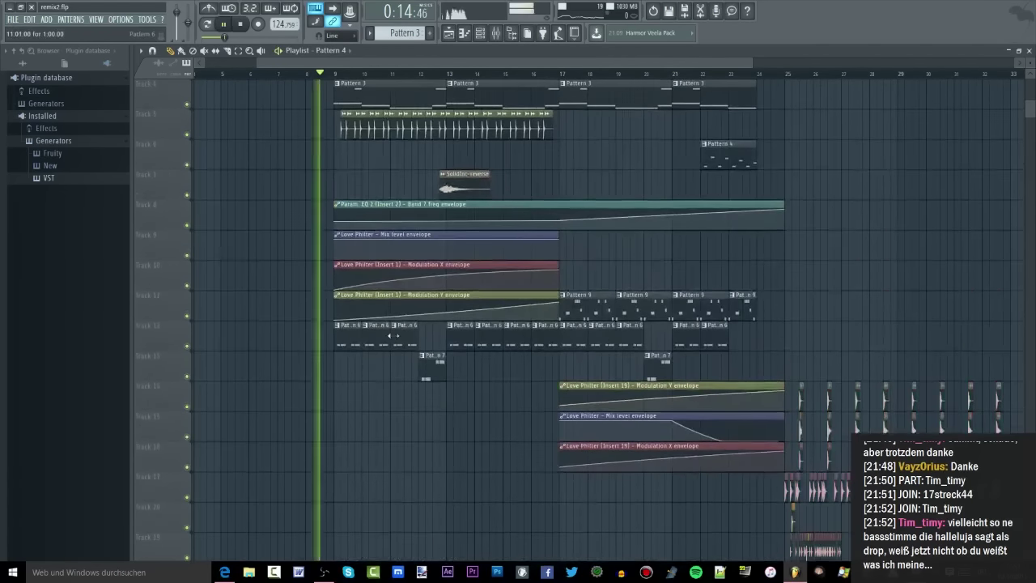
{"action": "scroll", "coordinate": [361, 329], "scroll_direction": "up", "scroll_amount": 2}
{"action": "key", "text": "space"}
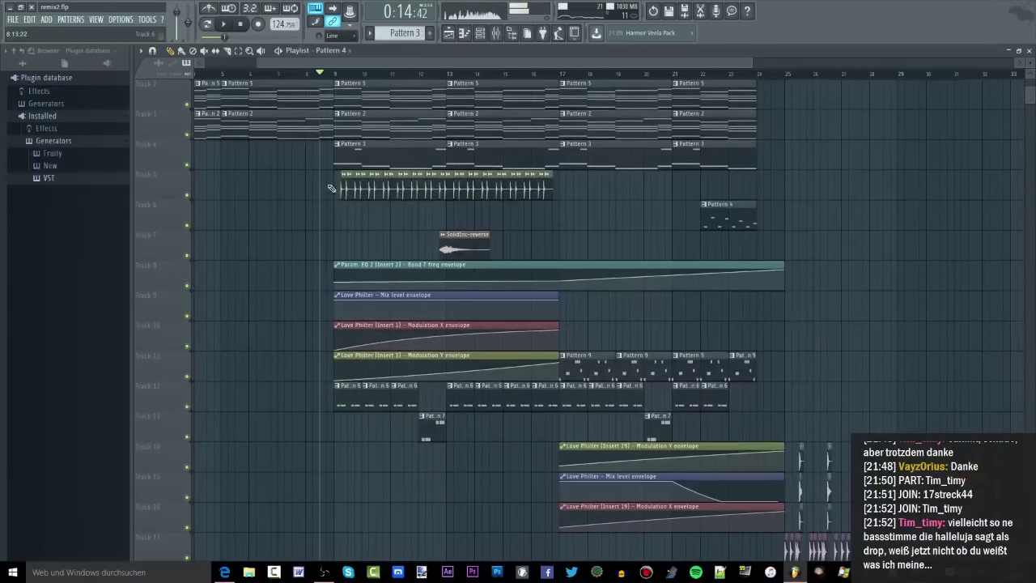
Move the percussion clips on track 5 from bar 9 to bar 25 and listen to the transition there.
{"action": "left_click", "coordinate": [341, 76]}
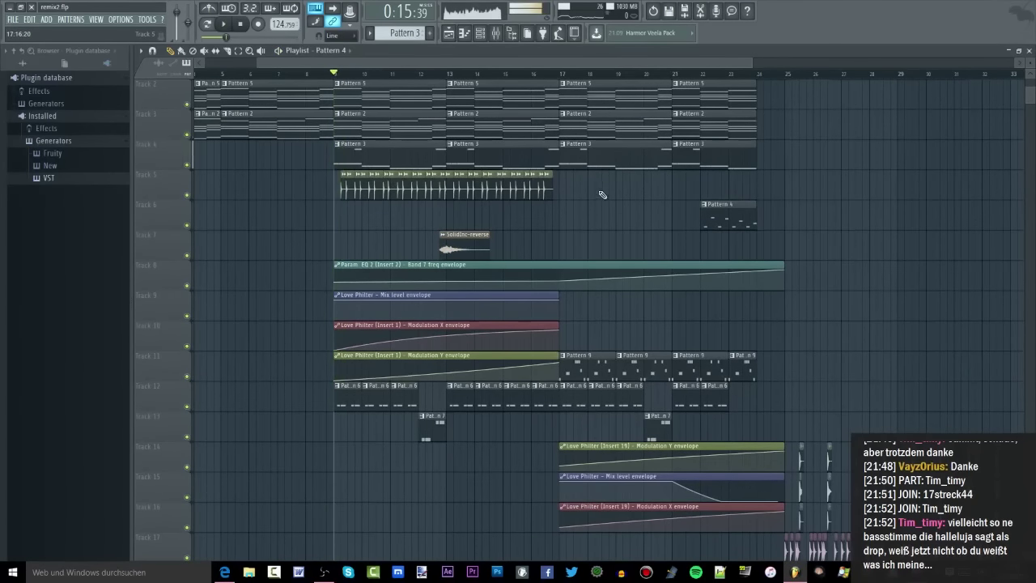
{"action": "left_click", "coordinate": [337, 192]}
{"action": "left_click_drag", "start_coordinate": [343, 186], "coordinate": [828, 185]}
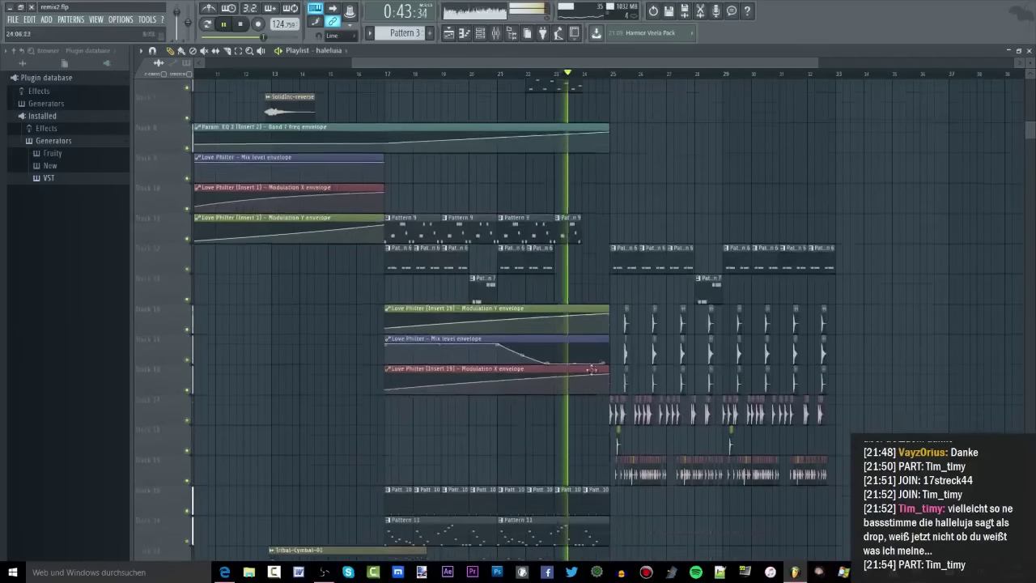
{"action": "scroll", "coordinate": [592, 369], "scroll_direction": "down", "scroll_amount": 1}
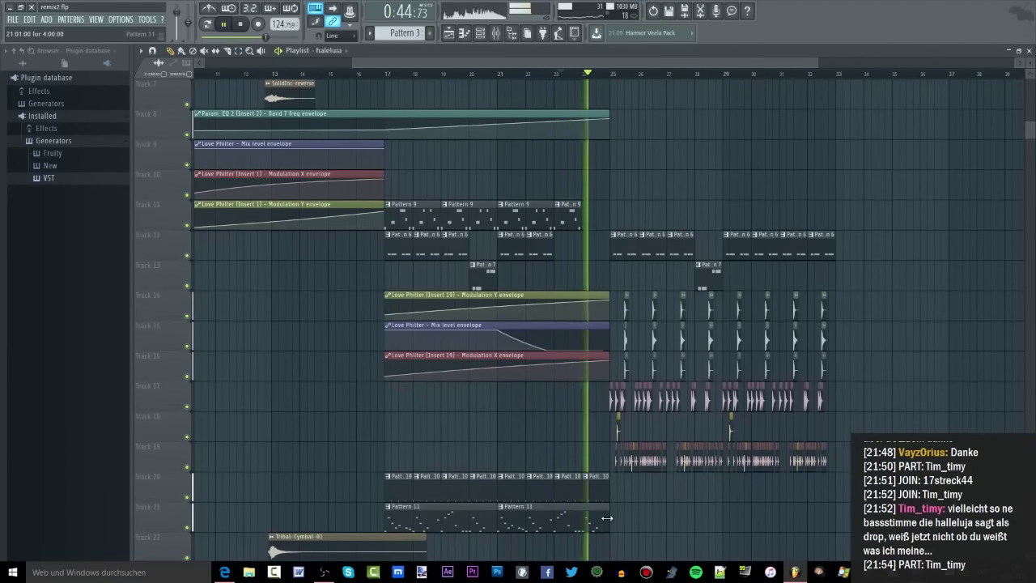
{"action": "scroll", "coordinate": [650, 237], "scroll_direction": "up", "scroll_amount": 4}
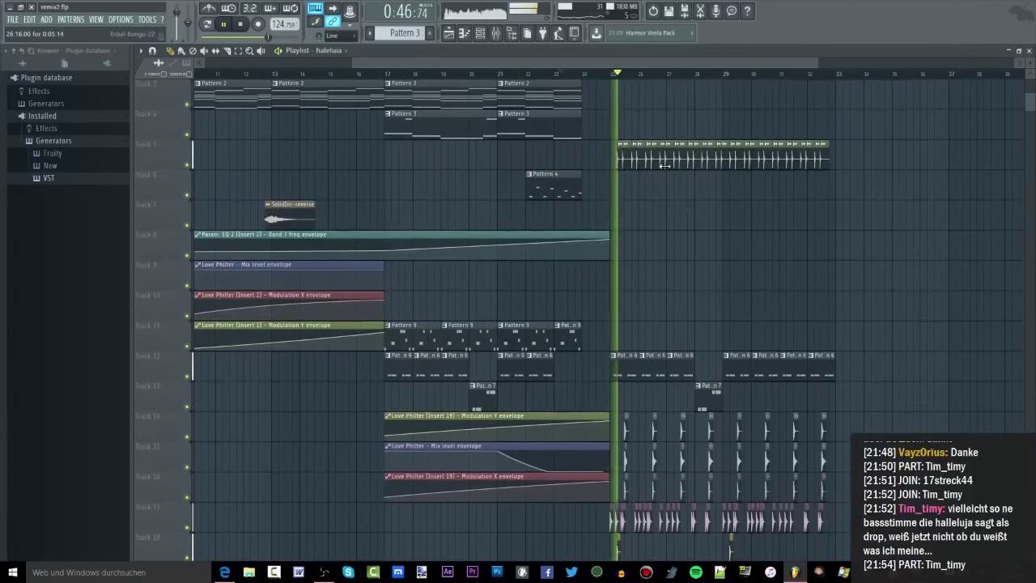
{"action": "key", "text": "space"}
{"action": "left_click_drag", "start_coordinate": [525, 65], "coordinate": [527, 65]}
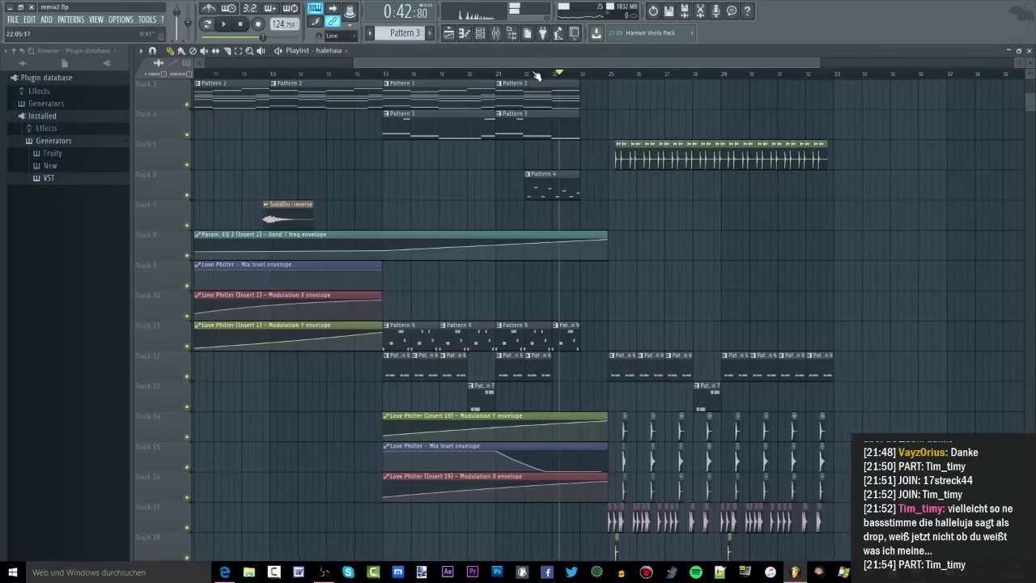
Select the percussion, drum, Pattern 6 and Pattern 7 clips starting at bar 25 and move them to bar 41.
{"action": "left_click", "coordinate": [532, 73]}
{"action": "scroll", "coordinate": [566, 130], "scroll_direction": "down", "scroll_amount": 2}
{"action": "scroll", "coordinate": [759, 121], "scroll_direction": "up", "scroll_amount": 2}
{"action": "left_click_drag", "start_coordinate": [767, 108], "coordinate": [502, 538]}
{"action": "scroll", "coordinate": [521, 302], "scroll_direction": "up", "scroll_amount": 4}
{"action": "scroll", "coordinate": [513, 310], "scroll_direction": "down", "scroll_amount": 2}
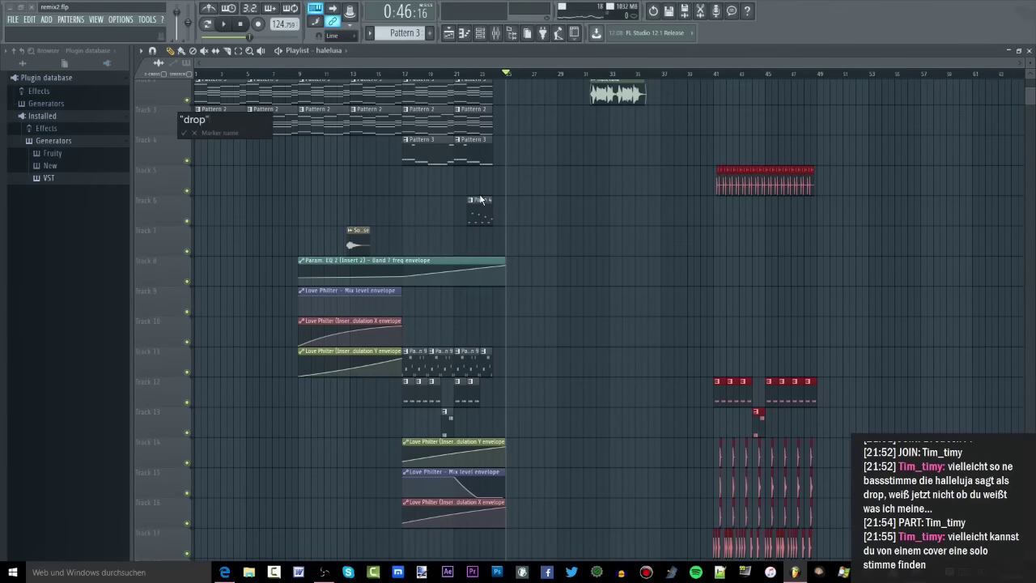
Add two playlist markers, "drop" near the end of the Pattern 5 clips and "Übergang zu buildup" at bar 41.
{"action": "key", "text": "Return"}
{"action": "scroll", "coordinate": [647, 157], "scroll_direction": "up", "scroll_amount": 2}
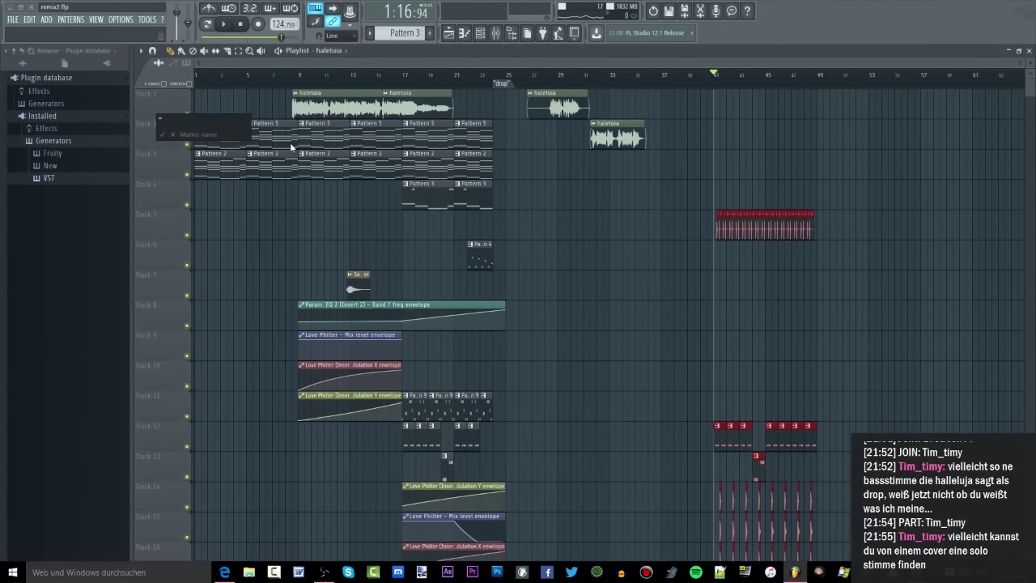
{"action": "type", "text": "Ubergang zu"}
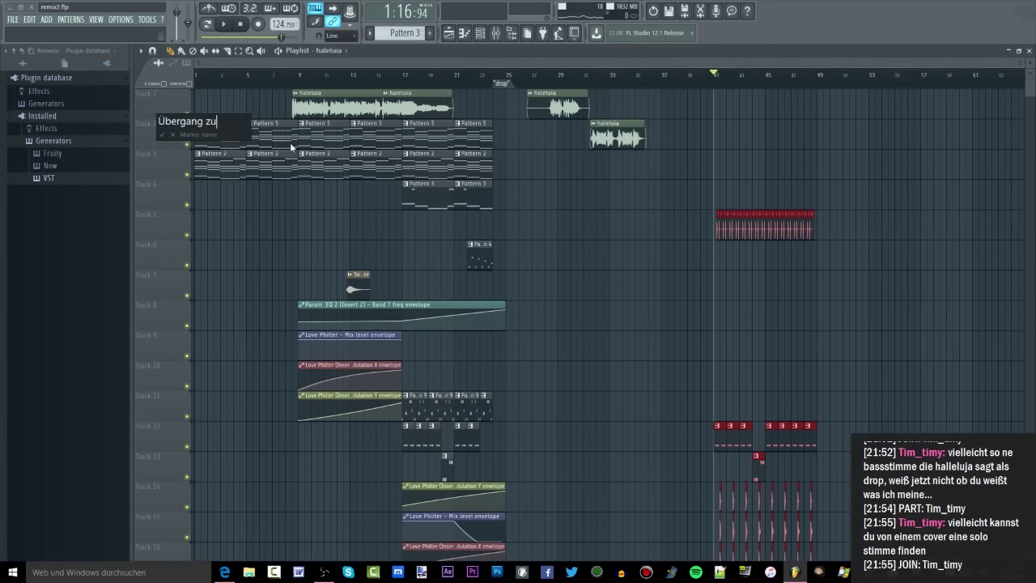
{"action": "type", "text": " buildup"}
{"action": "key", "text": "Return"}
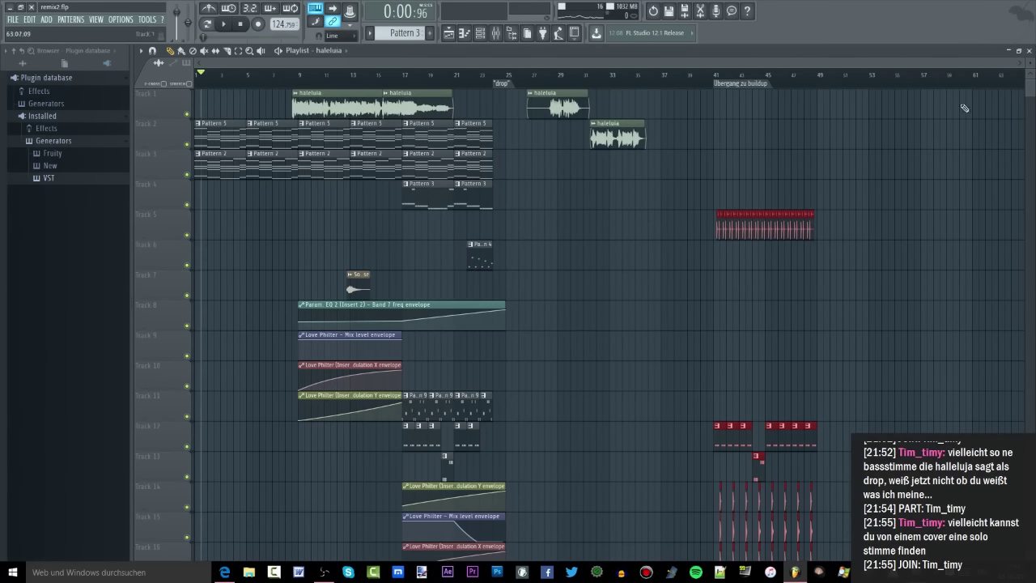
Add a playlist marker named "drop" in quotation marks at about bar 66 and check its placement in the arrangement.
{"action": "left_click_drag", "start_coordinate": [504, 65], "coordinate": [800, 64]}
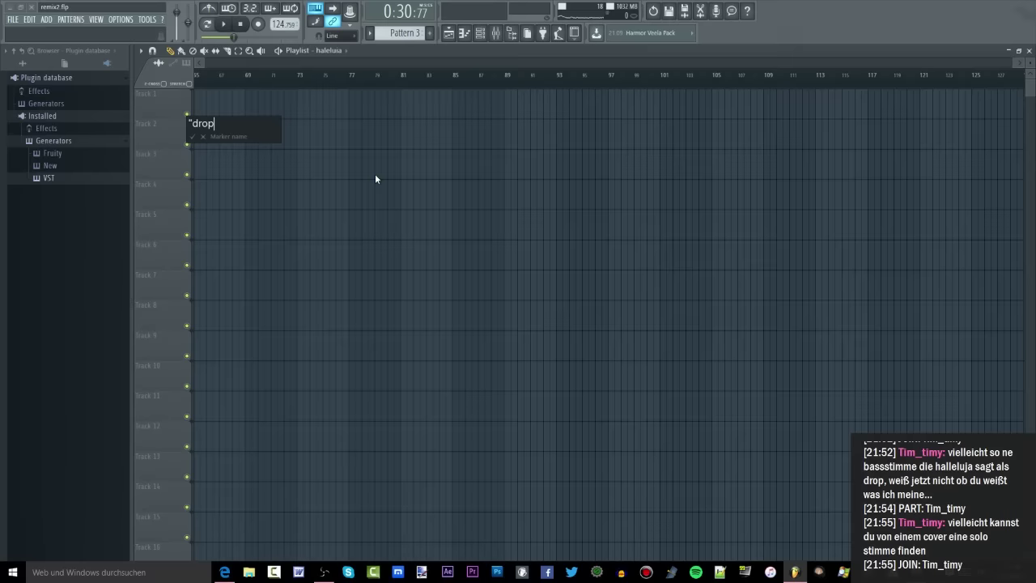
{"action": "type", "text": "\""}
{"action": "key", "text": "Return"}
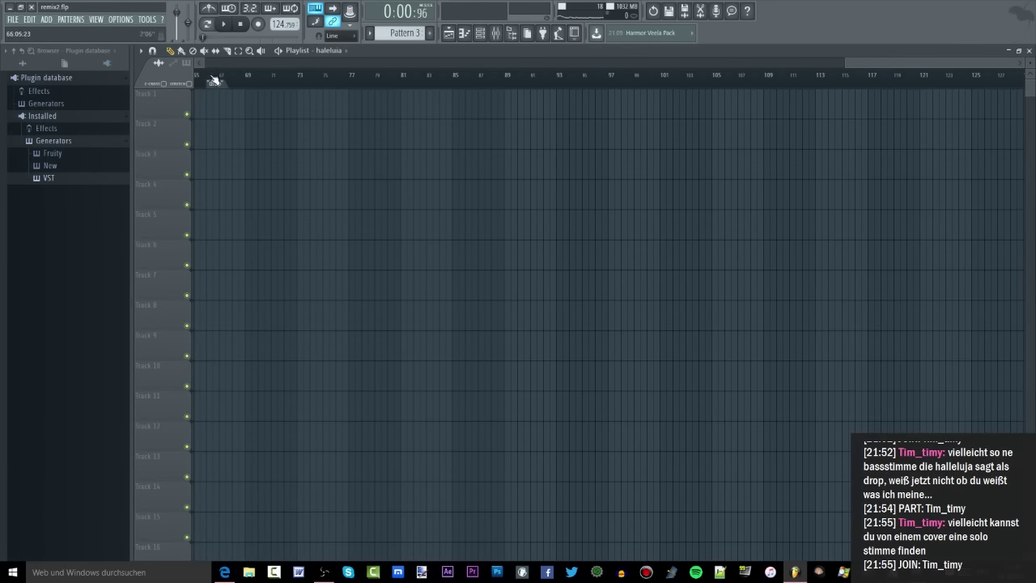
{"action": "scroll", "coordinate": [214, 80], "scroll_direction": "down", "scroll_amount": 3}
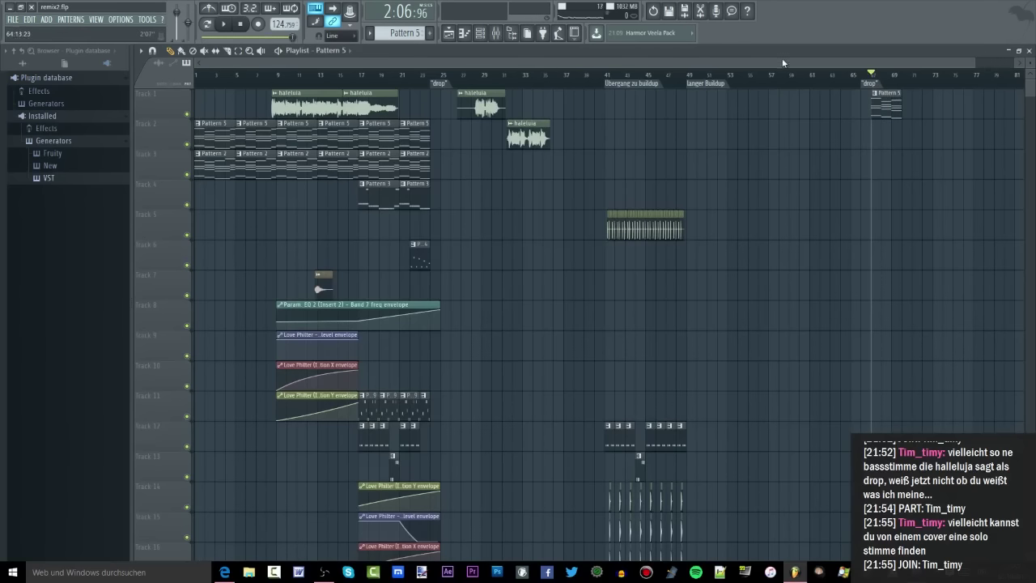
{"action": "scroll", "coordinate": [360, 86], "scroll_direction": "right", "scroll_amount": 5}
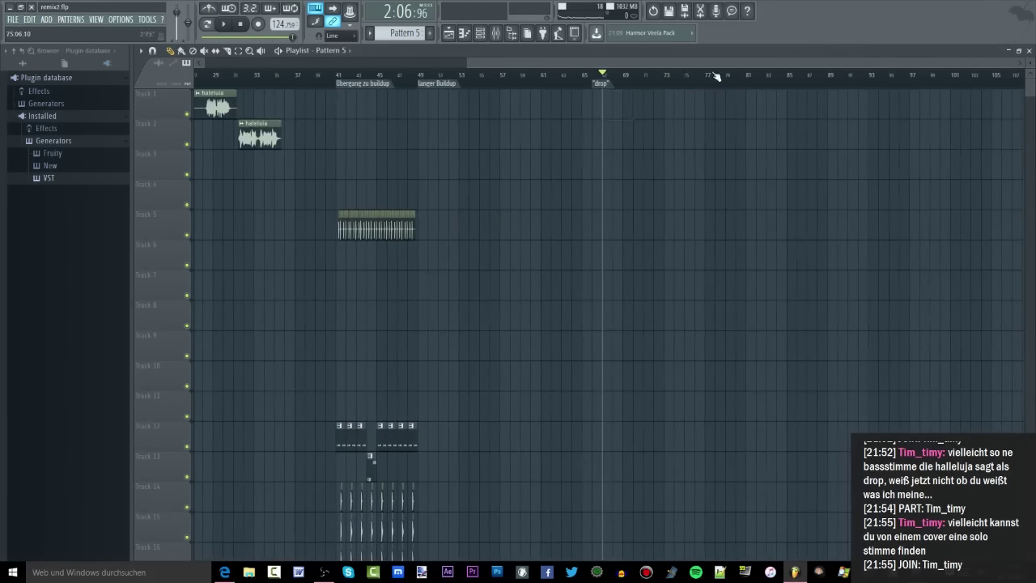
{"action": "scroll", "coordinate": [703, 71], "scroll_direction": "left", "scroll_amount": 5}
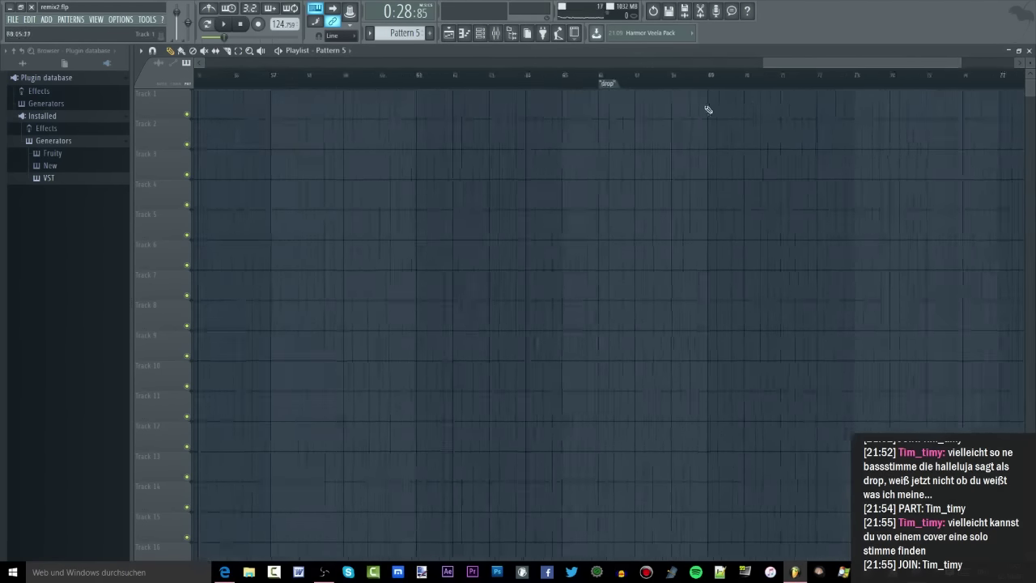
{"action": "scroll", "coordinate": [597, 76], "scroll_direction": "right", "scroll_amount": 5}
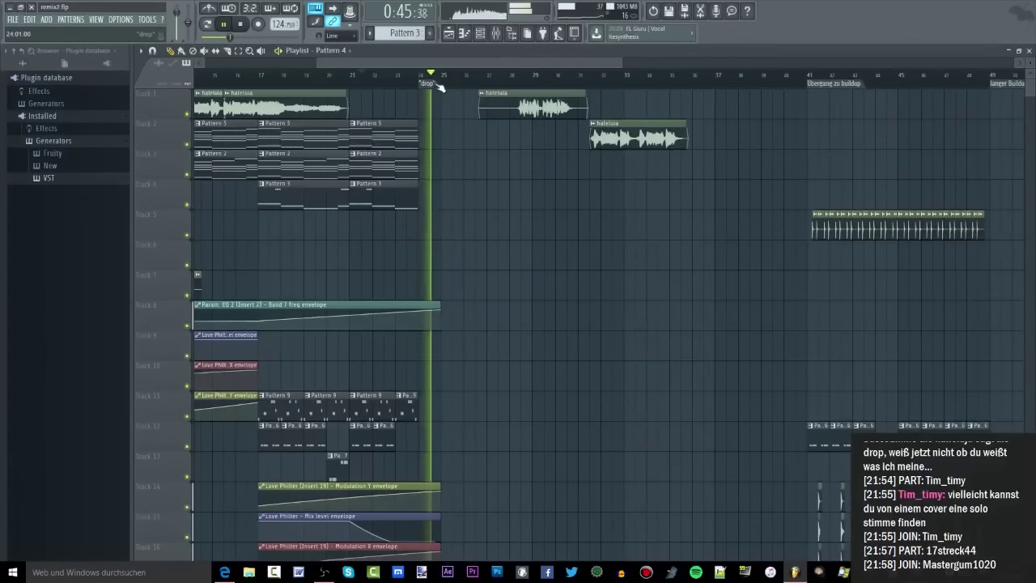
Move the playback position to bar 25 and on to bar 41 at the "Übergang zu buildup" marker.
{"action": "left_click", "coordinate": [444, 77]}
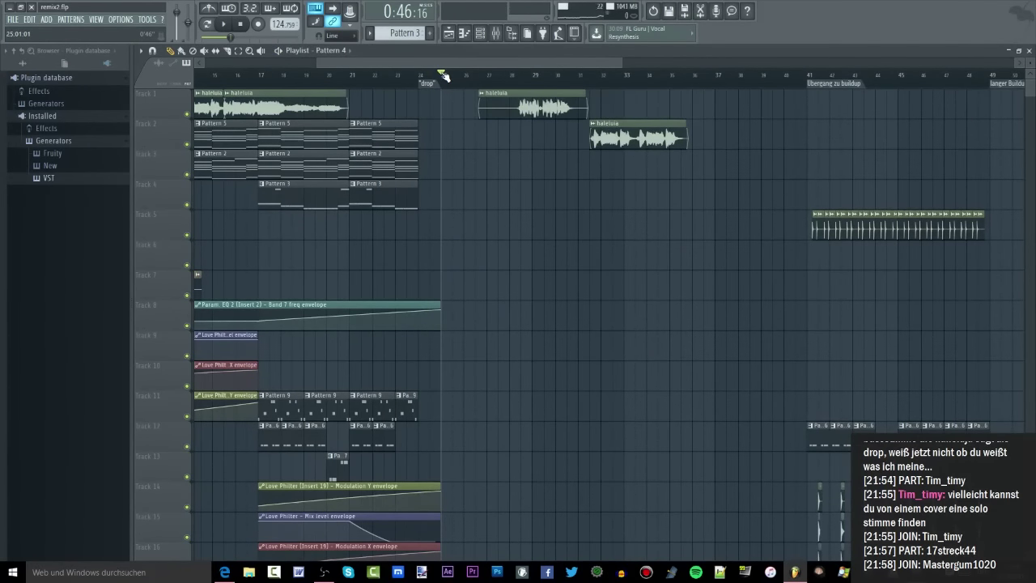
{"action": "scroll", "coordinate": [534, 176], "scroll_direction": "down", "scroll_amount": 3}
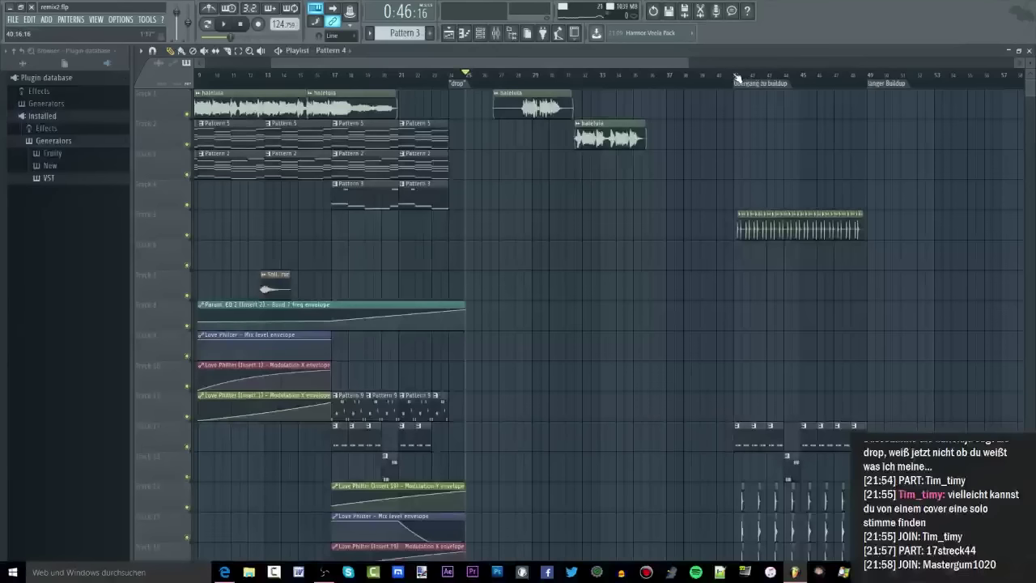
{"action": "left_click", "coordinate": [735, 77]}
Browse the Piano presets in reFX Nexus and load Dancepiano 2k7.
{"action": "scroll", "coordinate": [447, 221], "scroll_direction": "down", "scroll_amount": 5}
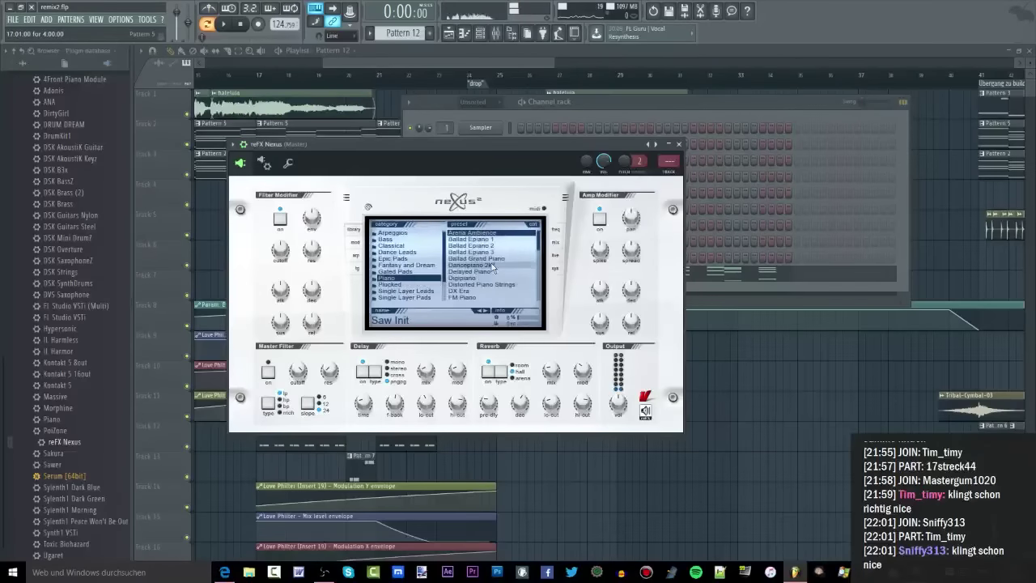
{"action": "scroll", "coordinate": [507, 281], "scroll_direction": "down", "scroll_amount": 2}
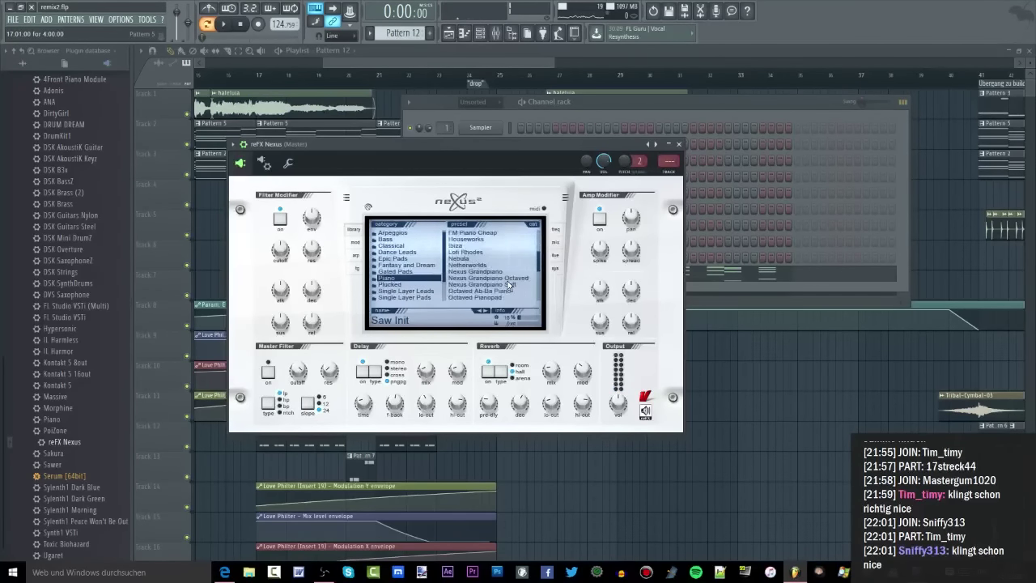
{"action": "scroll", "coordinate": [509, 284], "scroll_direction": "up", "scroll_amount": 3}
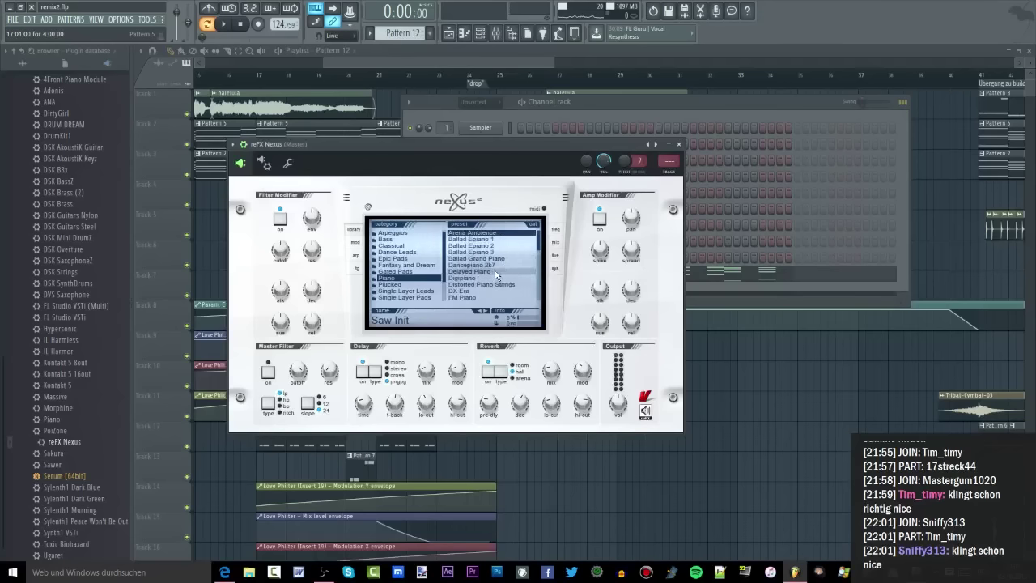
{"action": "left_click", "coordinate": [493, 266]}
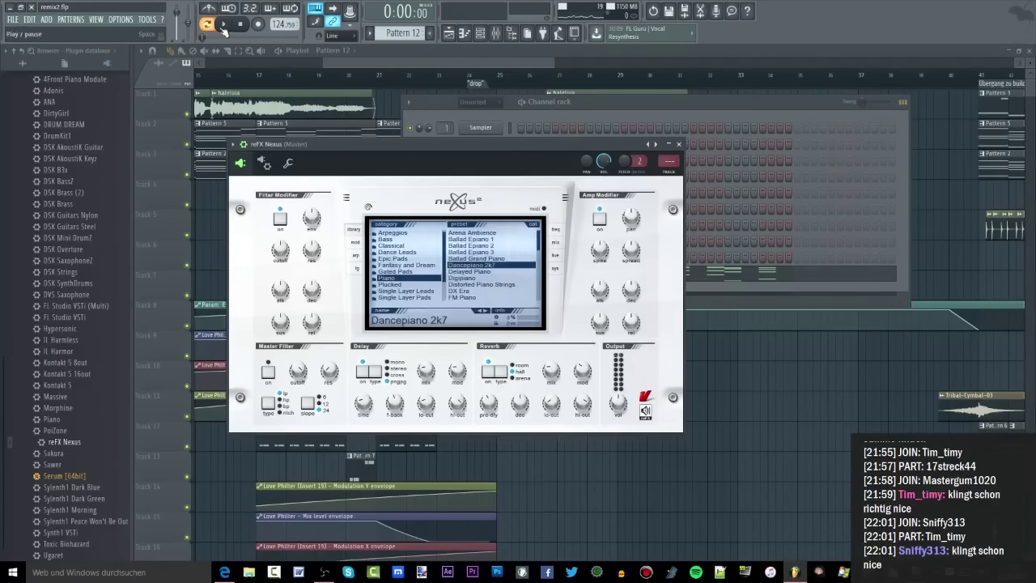
Audition the pattern and route the reFX Nexus channel to mixer insert 24, moving the plugin window out of the way.
{"action": "left_click", "coordinate": [649, 118]}
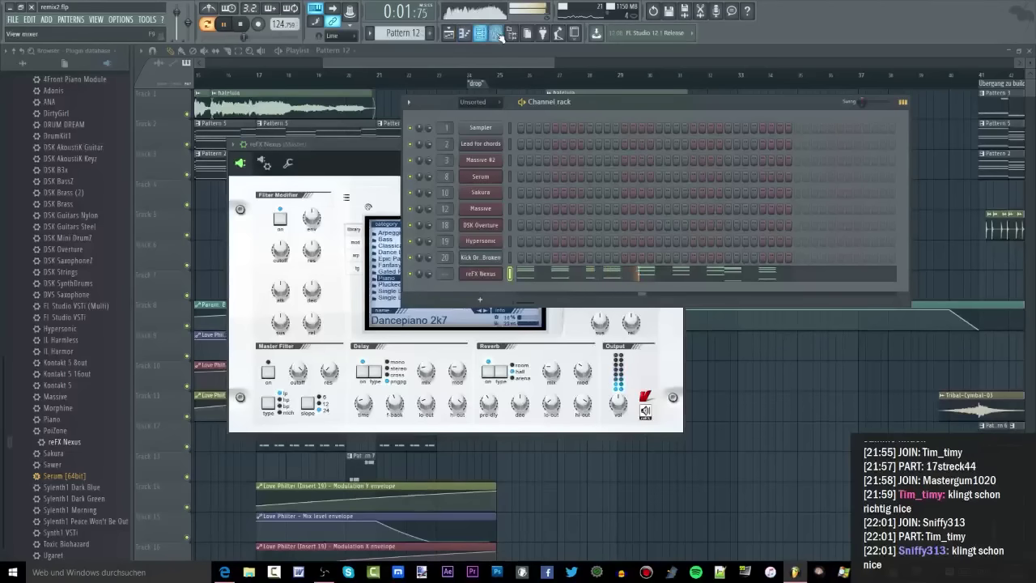
{"action": "left_click", "coordinate": [496, 33]}
{"action": "left_click_drag", "start_coordinate": [389, 146], "coordinate": [293, 350]}
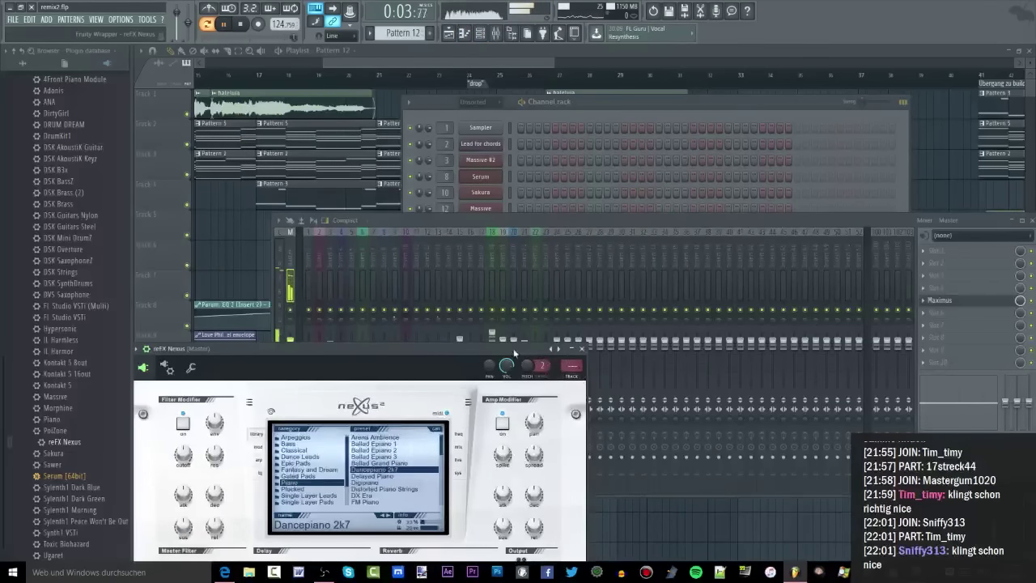
{"action": "left_click_drag", "start_coordinate": [513, 352], "coordinate": [498, 328]}
{"action": "key", "text": "space"}
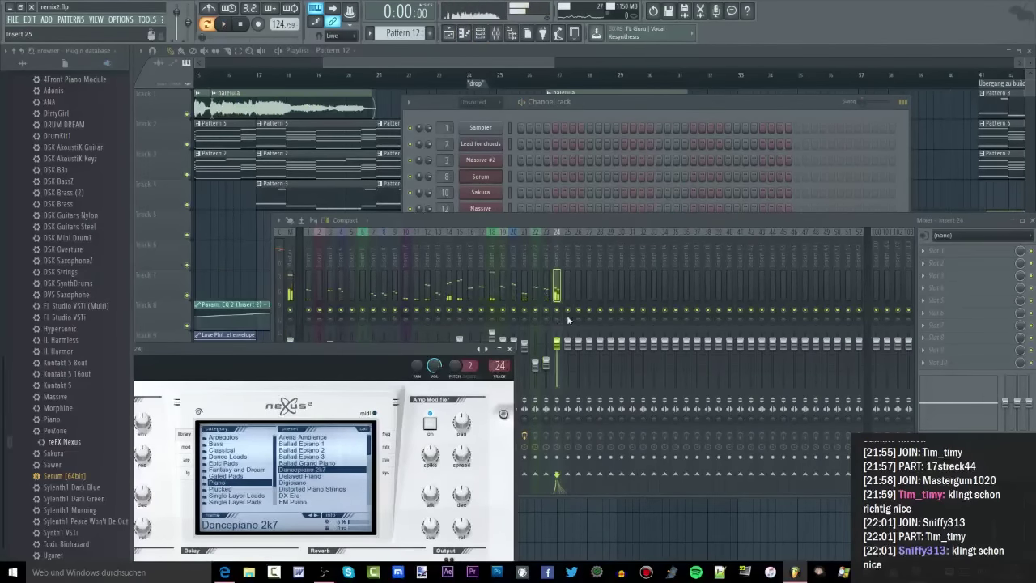
{"action": "right_click", "coordinate": [556, 231]}
{"action": "left_click", "coordinate": [594, 243]}
{"action": "left_click", "coordinate": [617, 268]}
{"action": "key", "text": "Return"}
{"action": "left_click", "coordinate": [593, 109]}
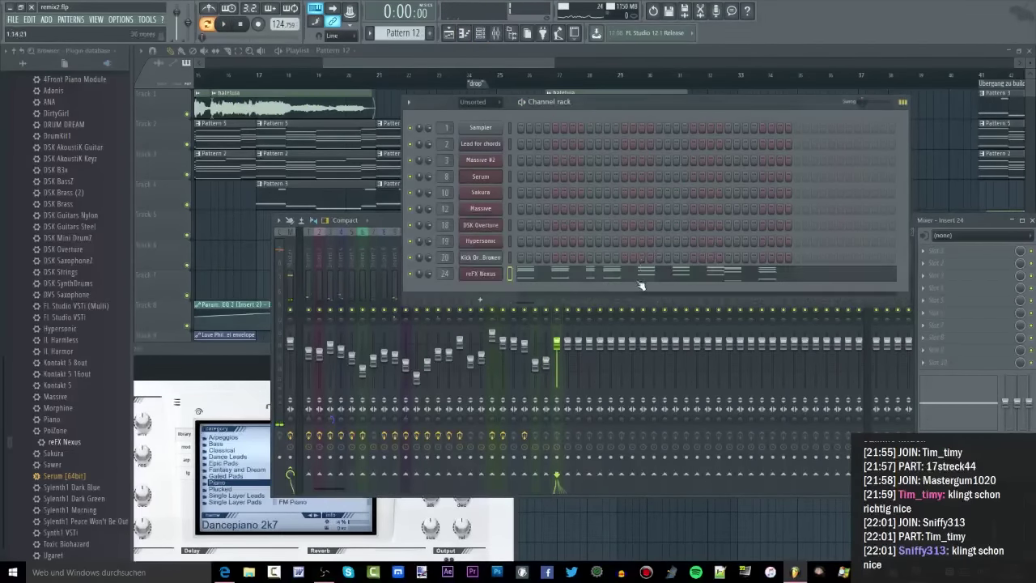
In the reFX Nexus piano roll, add a one-step G4 note directly after the last chord of bar 2.
{"action": "left_click", "coordinate": [642, 286]}
{"action": "key", "text": "space"}
{"action": "scroll", "coordinate": [562, 335], "scroll_direction": "down", "scroll_amount": 1}
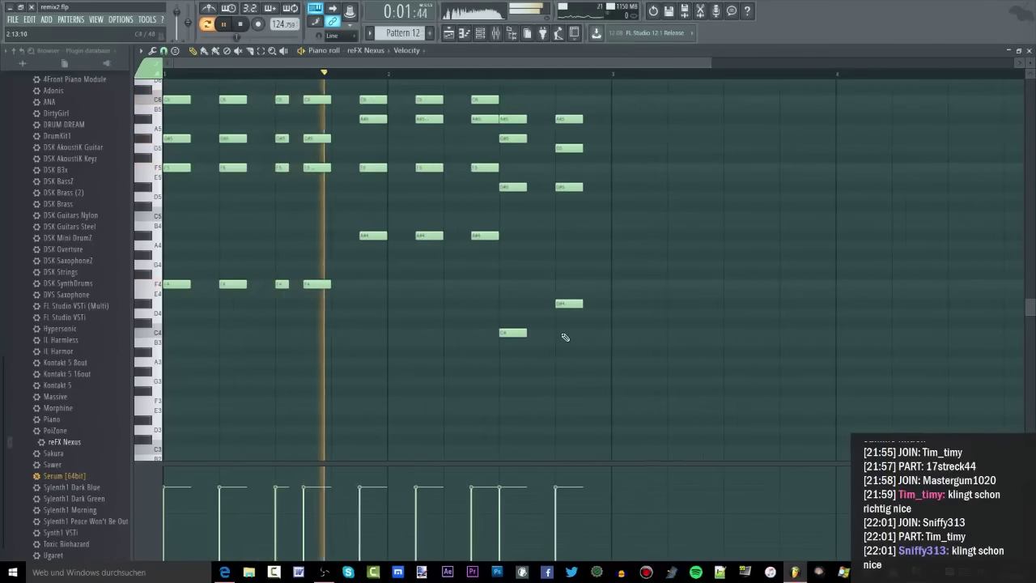
{"action": "left_click", "coordinate": [585, 265]}
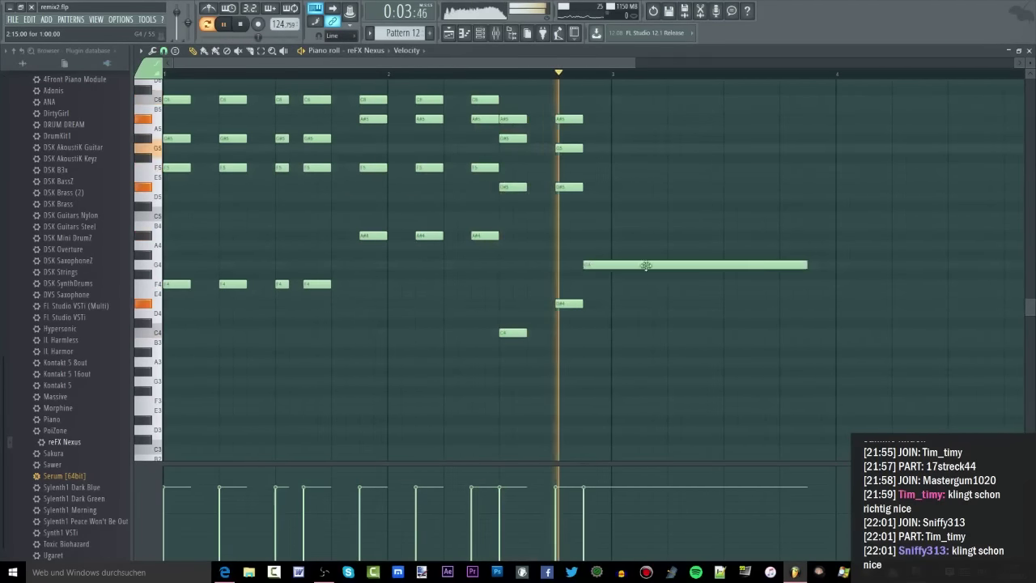
{"action": "key", "text": "space"}
{"action": "left_click_drag", "start_coordinate": [799, 260], "coordinate": [596, 266]}
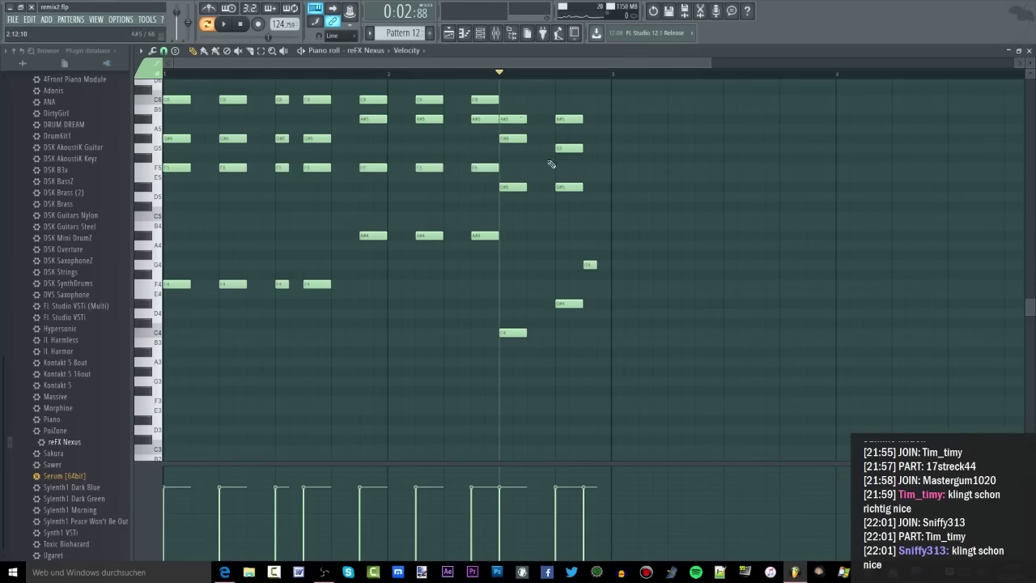
Move the short note at the end of bar 2 down to C4 and play the pattern repeatedly to judge it.
{"action": "left_click", "coordinate": [585, 265]}
{"action": "key", "text": "space"}
{"action": "mouse_move", "coordinate": [586, 257]}
{"action": "left_mouse_down"}
{"action": "mouse_move", "coordinate": [588, 183]}
{"action": "mouse_move", "coordinate": [591, 343]}
{"action": "mouse_move", "coordinate": [588, 331]}
{"action": "left_mouse_up"}
{"action": "key", "text": "space"}
{"action": "key", "text": "space"}
{"action": "key", "text": "space"}
{"action": "key", "text": "space"}
{"action": "key", "text": "space"}
{"action": "key", "text": "space"}
{"action": "key", "text": "space"}
{"action": "key", "text": "space"}
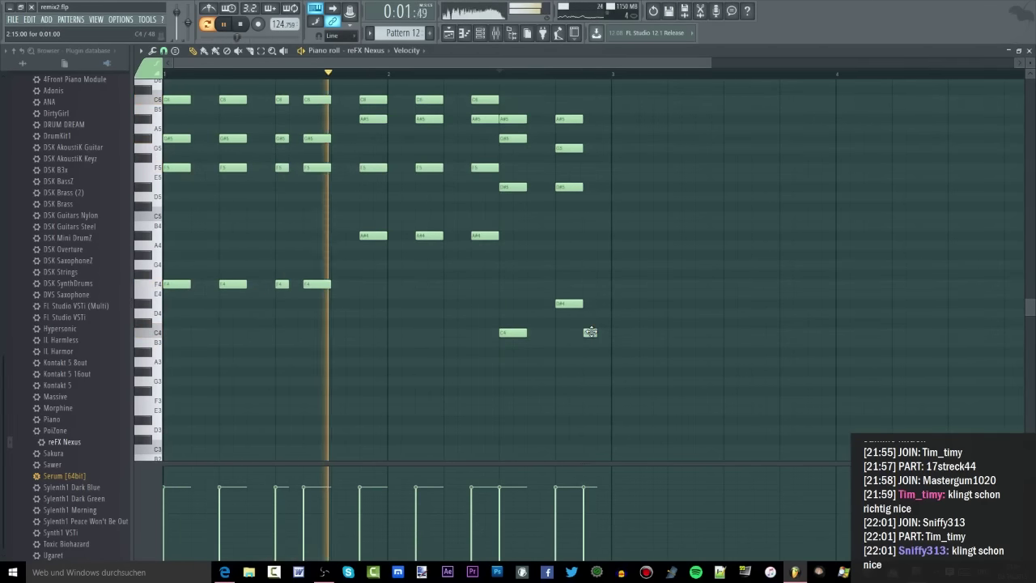
Add Fruity Parametric EQ 2 to mixer insert 24 and lower its low-frequency band.
{"action": "left_click", "coordinate": [496, 36]}
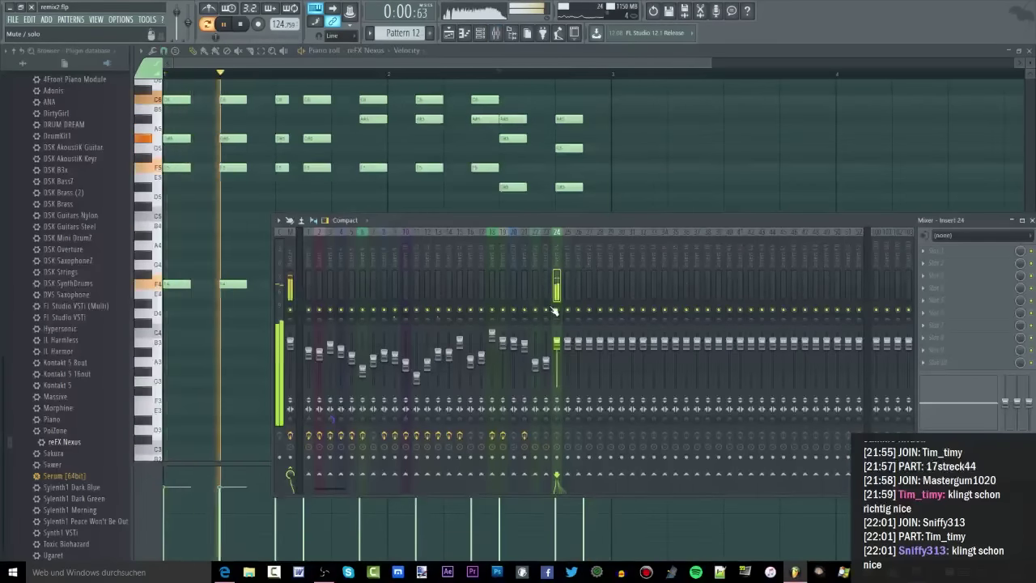
{"action": "key", "text": "F8"}
{"action": "left_click_drag", "start_coordinate": [682, 238], "coordinate": [959, 251]}
{"action": "left_click_drag", "start_coordinate": [219, 216], "coordinate": [231, 251]}
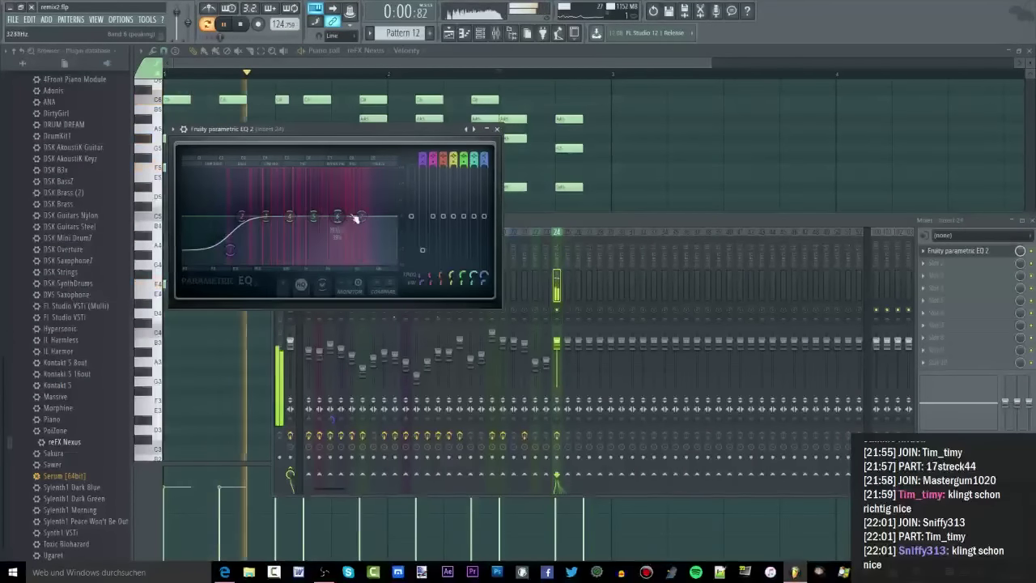
Cut band 6 slightly and roll off the highs with band 7 of the insert 24 EQ while listening to the pattern.
{"action": "mouse_move", "coordinate": [361, 216]}
{"action": "left_mouse_down"}
{"action": "mouse_move", "coordinate": [356, 241]}
{"action": "mouse_move", "coordinate": [358, 229]}
{"action": "mouse_move", "coordinate": [345, 224]}
{"action": "left_mouse_up"}
{"action": "left_click_drag", "start_coordinate": [358, 229], "coordinate": [383, 266]}
{"action": "left_click_drag", "start_coordinate": [483, 162], "coordinate": [483, 152]}
{"action": "key", "text": "space"}
{"action": "scroll", "coordinate": [483, 156], "scroll_direction": "down", "scroll_amount": 2}
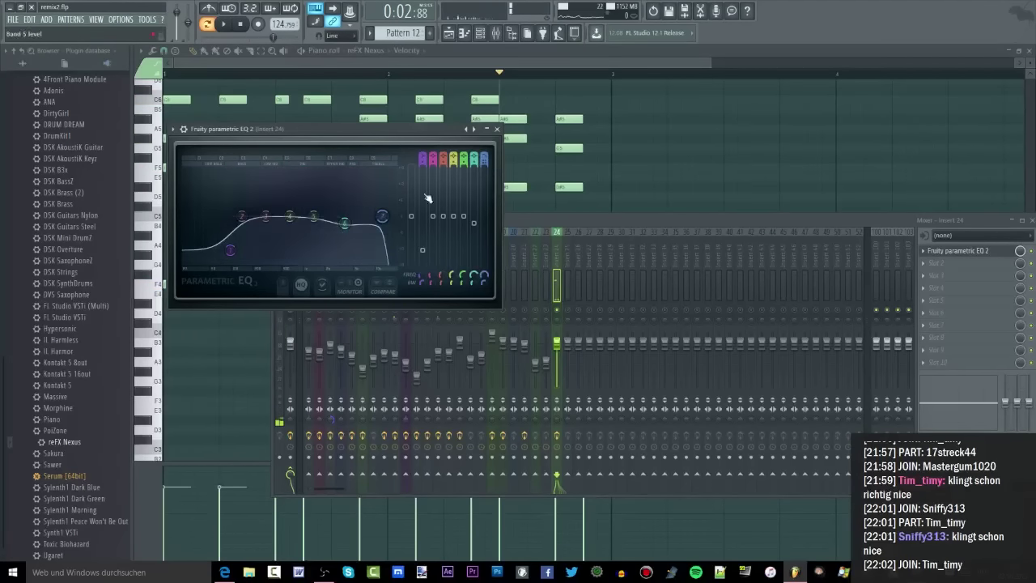
{"action": "key", "text": "space"}
{"action": "left_click_drag", "start_coordinate": [374, 217], "coordinate": [348, 216]}
Switch to song playback in the playlist and audition the Pattern 12 section from bar 17 and the moment before the drop.
{"action": "key", "text": "F5"}
{"action": "key", "text": "l"}
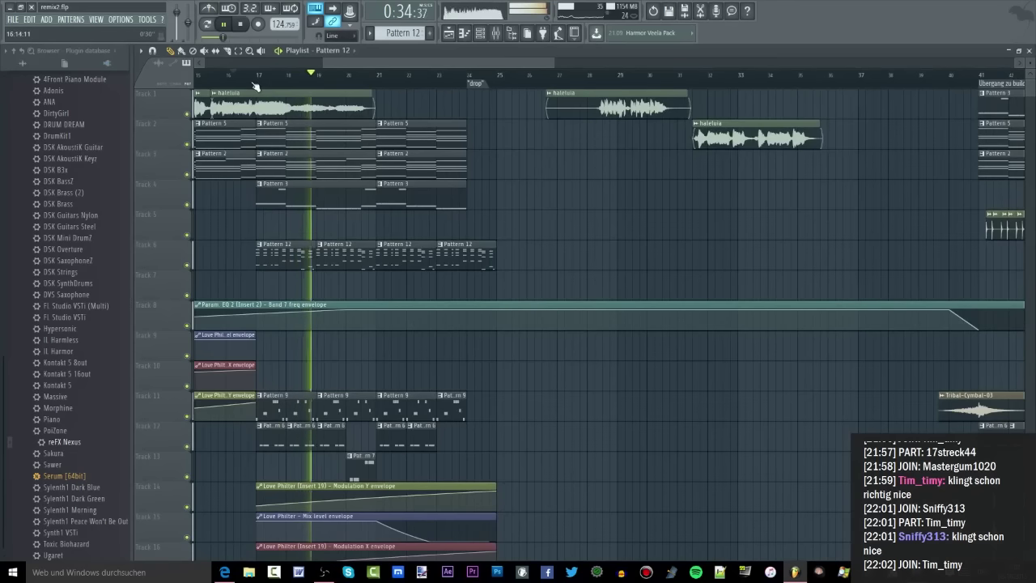
{"action": "left_click", "coordinate": [255, 77]}
{"action": "left_click", "coordinate": [487, 73]}
{"action": "key", "text": "space"}
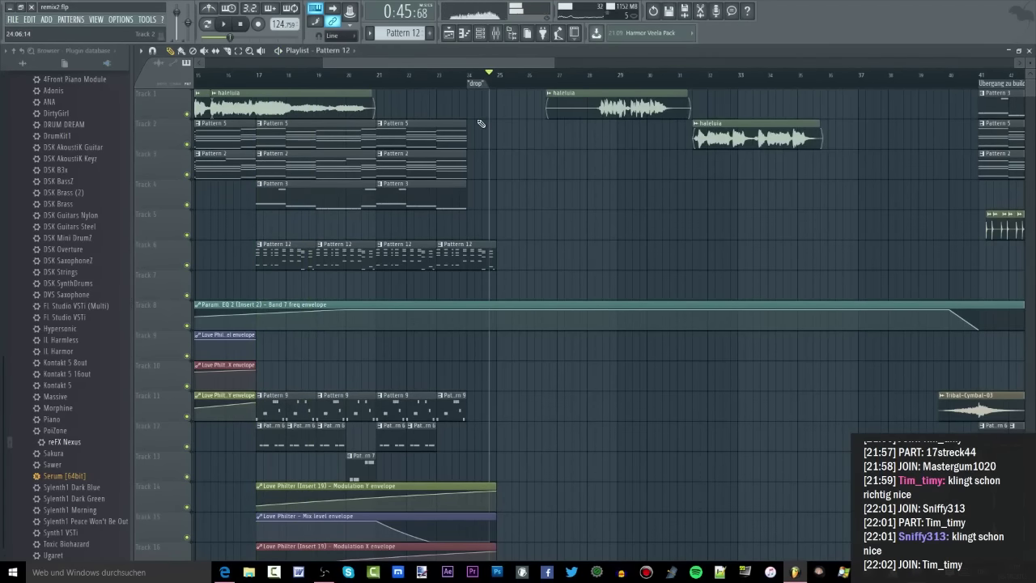
Try moving the row of pattern clips on track 20 from bar 17 to bar 25 and play from bar 15.
{"action": "scroll", "coordinate": [470, 128], "scroll_direction": "down", "scroll_amount": 5}
{"action": "scroll", "coordinate": [381, 208], "scroll_direction": "down", "scroll_amount": 3, "text": "ctrl"}
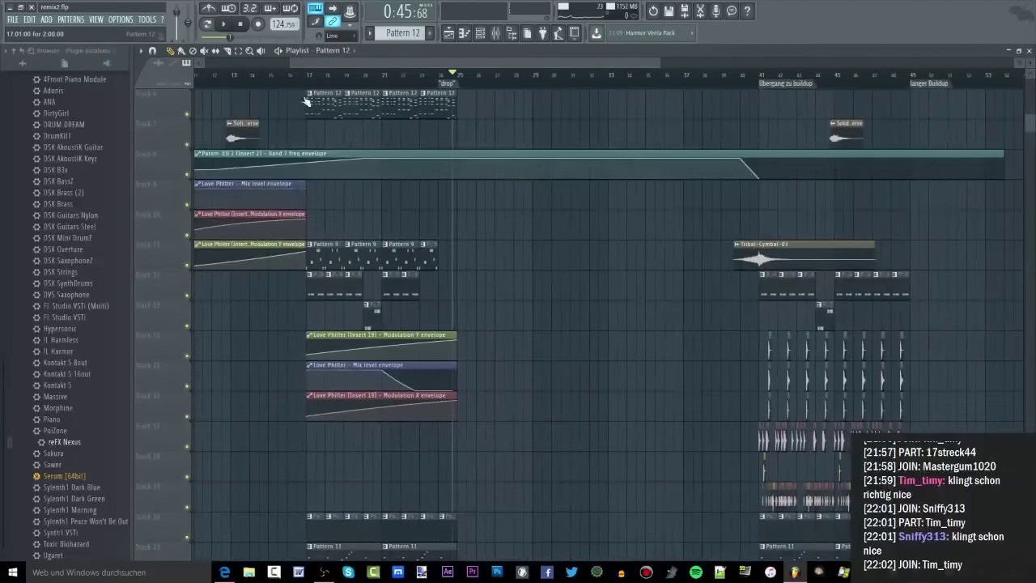
{"action": "scroll", "coordinate": [289, 123], "scroll_direction": "up", "scroll_amount": 5}
{"action": "scroll", "coordinate": [275, 130], "scroll_direction": "down", "scroll_amount": 3, "text": "ctrl"}
{"action": "scroll", "coordinate": [301, 178], "scroll_direction": "up", "scroll_amount": 3, "text": "ctrl"}
{"action": "scroll", "coordinate": [303, 179], "scroll_direction": "down", "scroll_amount": 5}
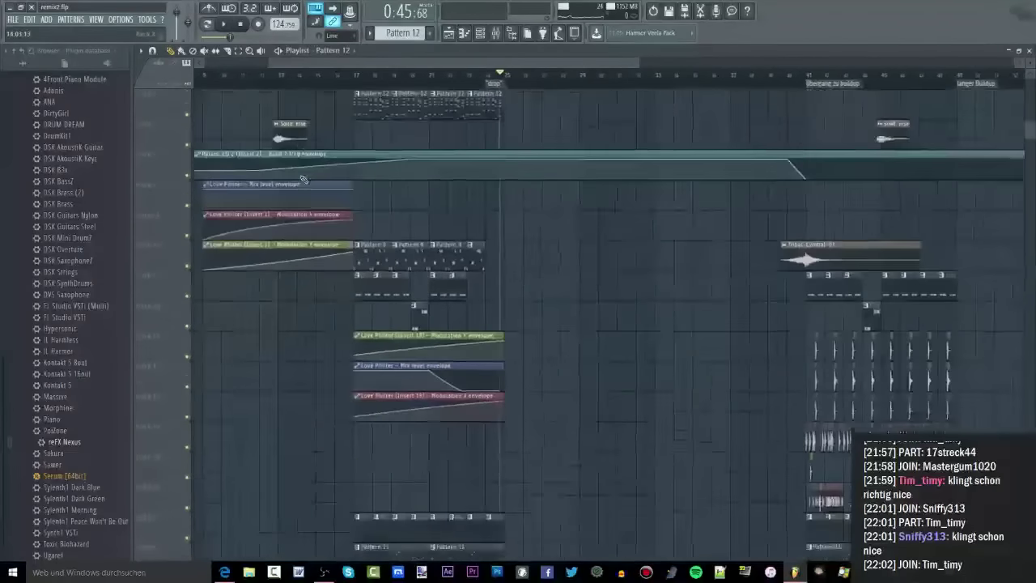
{"action": "scroll", "coordinate": [303, 179], "scroll_direction": "down", "scroll_amount": 3, "text": "ctrl"}
{"action": "scroll", "coordinate": [300, 178], "scroll_direction": "down", "scroll_amount": 3}
{"action": "scroll", "coordinate": [299, 178], "scroll_direction": "up", "scroll_amount": 4}
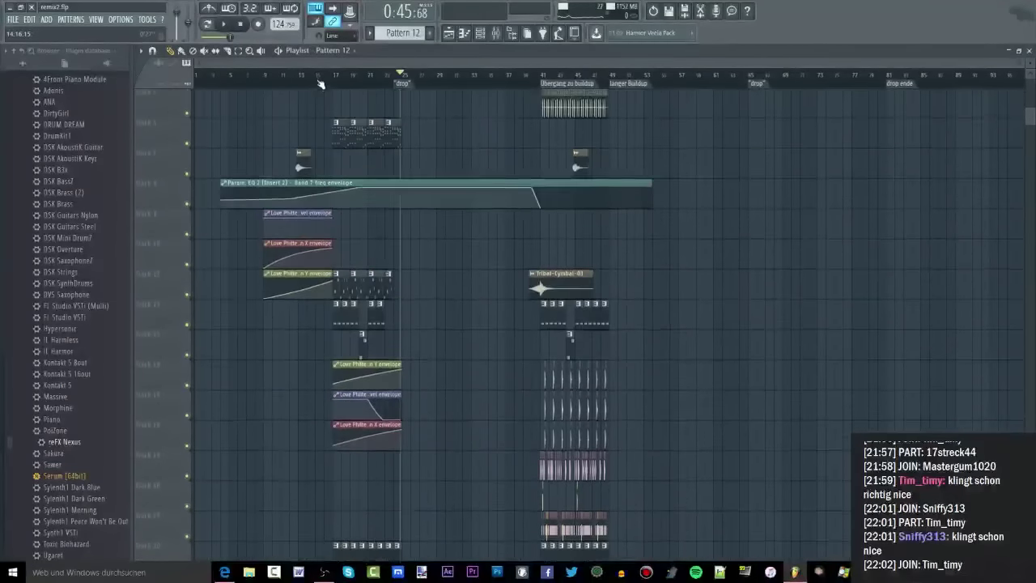
{"action": "left_click", "coordinate": [319, 81]}
{"action": "scroll", "coordinate": [441, 323], "scroll_direction": "down", "scroll_amount": 5}
{"action": "left_click_drag", "start_coordinate": [354, 410], "coordinate": [407, 411]}
{"action": "key", "text": "space"}
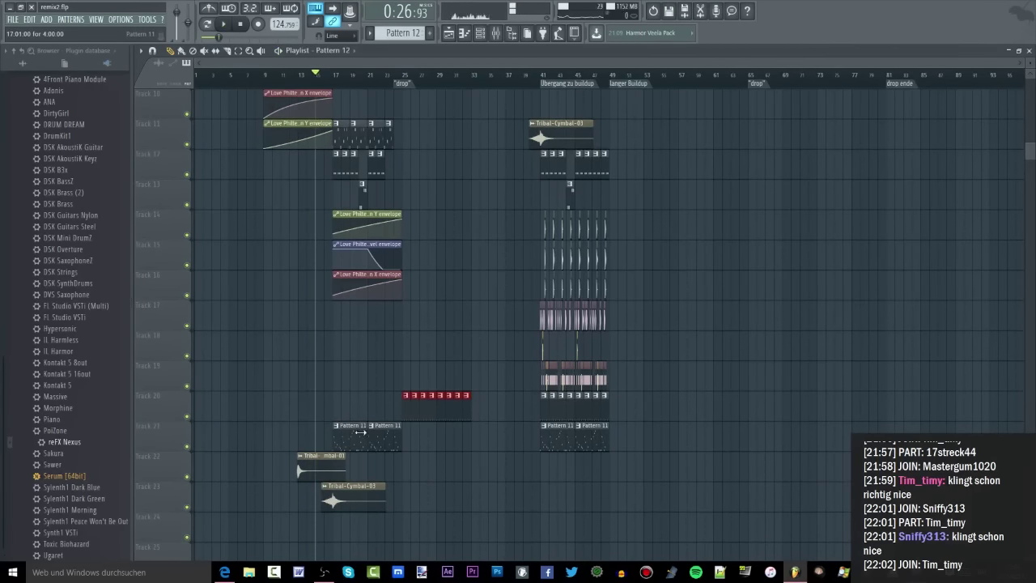
{"action": "scroll", "coordinate": [346, 348], "scroll_direction": "up", "scroll_amount": 3, "text": "ctrl"}
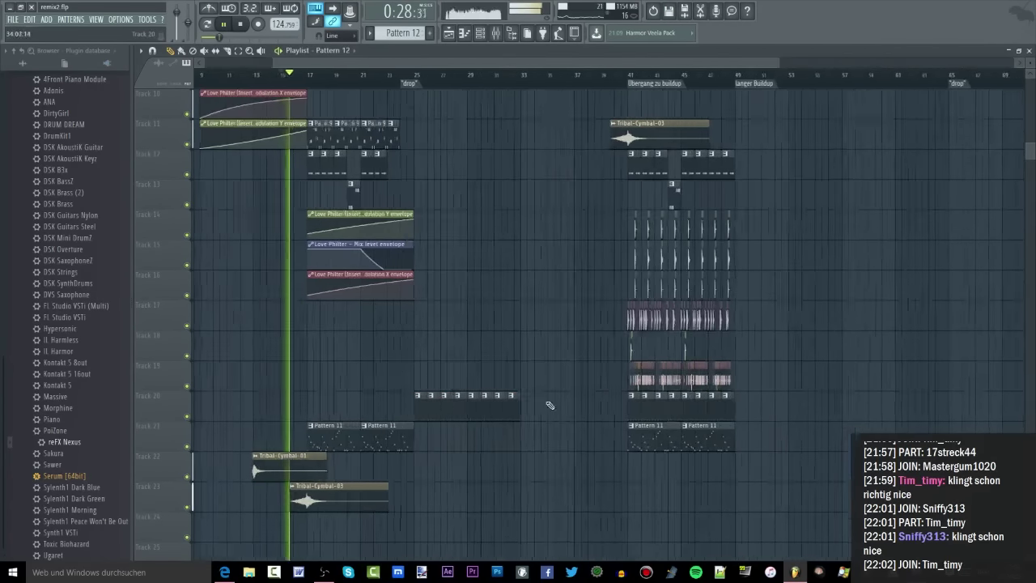
Move the row of pattern clips from bar 25 on track 20 to bar 17 on track 18 while the song plays.
{"action": "left_click_drag", "start_coordinate": [432, 404], "coordinate": [322, 352]}
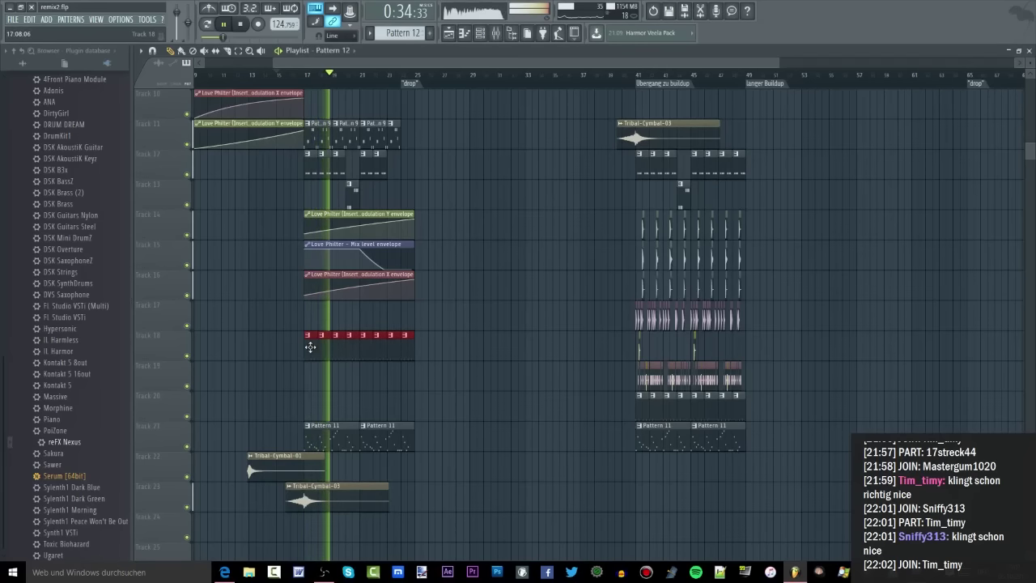
{"action": "scroll", "coordinate": [342, 324], "scroll_direction": "up", "scroll_amount": 2}
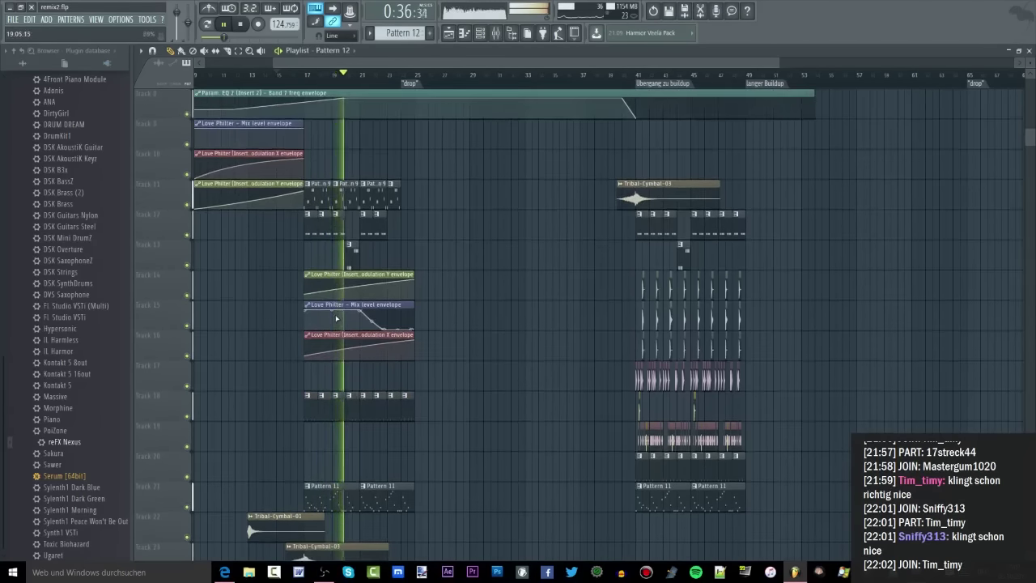
{"action": "scroll", "coordinate": [335, 317], "scroll_direction": "up", "scroll_amount": 2, "text": "ctrl"}
{"action": "scroll", "coordinate": [346, 251], "scroll_direction": "up", "scroll_amount": 3}
{"action": "scroll", "coordinate": [346, 251], "scroll_direction": "up", "scroll_amount": 3}
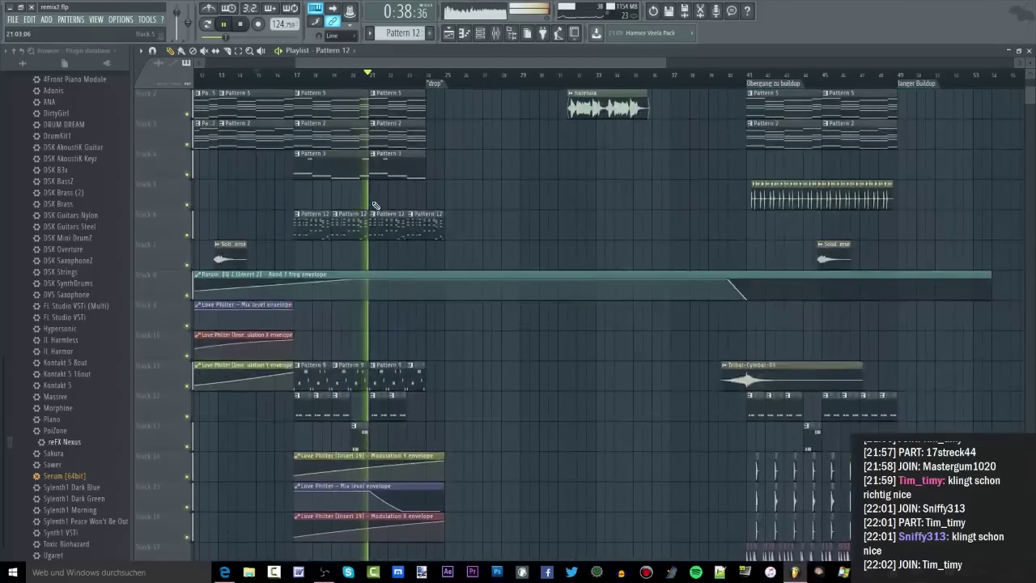
Set a looped time selection from bar 17 to bar 25 and show the mixer.
{"action": "left_click", "coordinate": [296, 79]}
{"action": "left_click", "coordinate": [432, 78]}
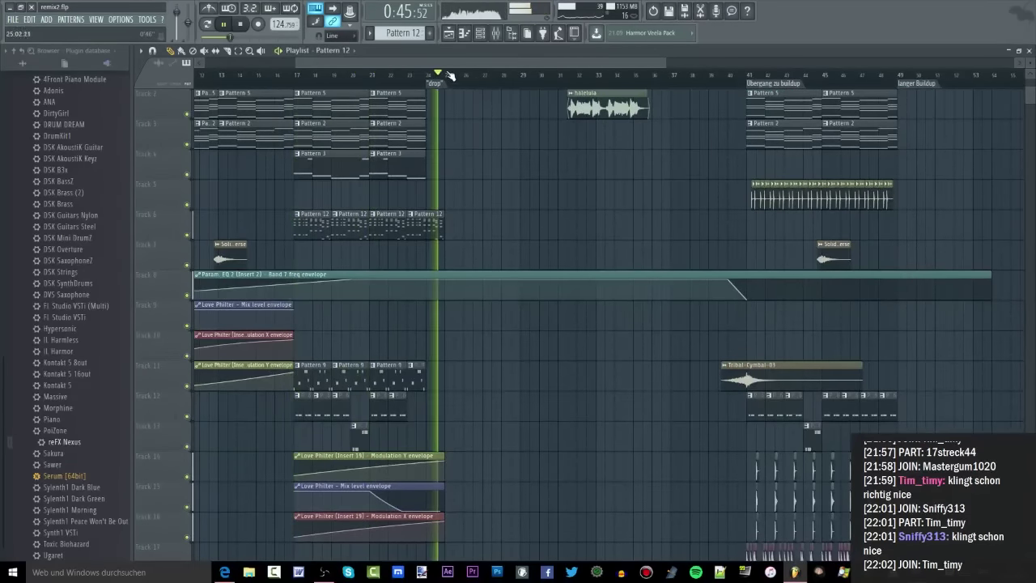
{"action": "left_click_drag", "start_coordinate": [445, 75], "coordinate": [298, 76], "text": "ctrl"}
{"action": "key", "text": "F9"}
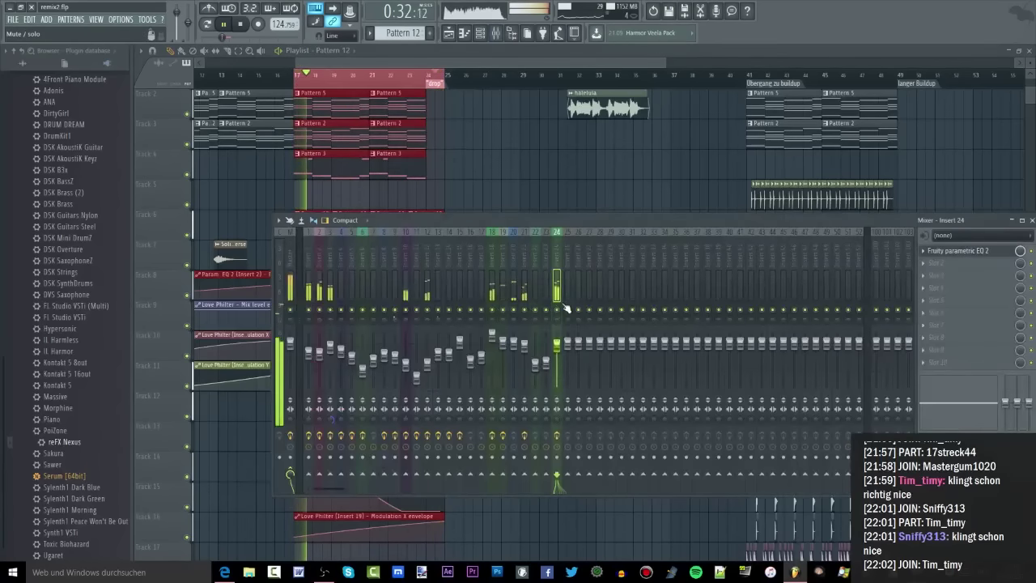
Open the Fruity parametric EQ 2 on mixer insert 24.
{"action": "left_click", "coordinate": [951, 252]}
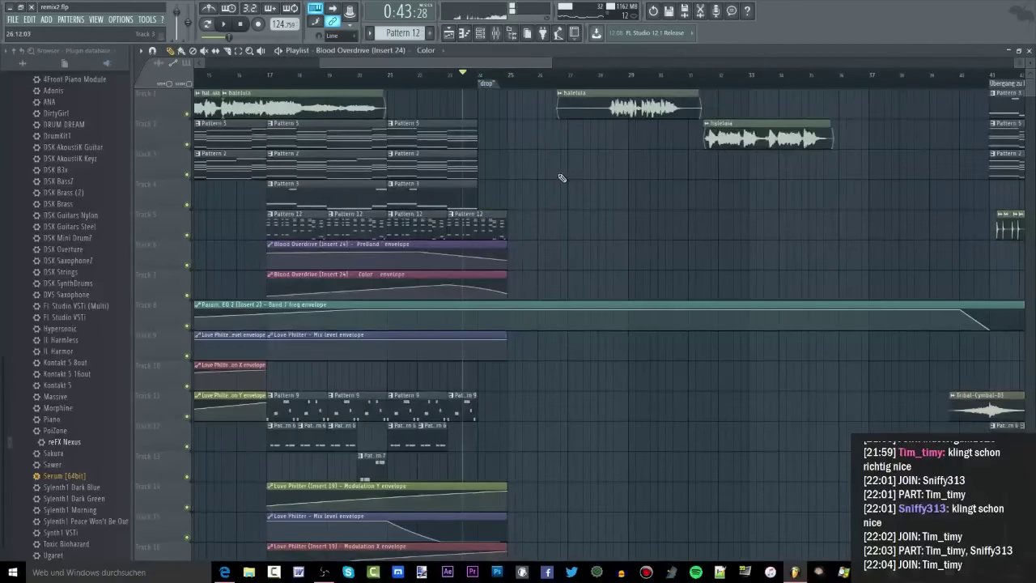
Replace the two haleluia clips after the drop with a copy of the earlier haleluia pair starting just before bar 25, and audition it.
{"action": "scroll", "coordinate": [561, 177], "scroll_direction": "down", "scroll_amount": 4}
{"action": "scroll", "coordinate": [645, 186], "scroll_direction": "up", "scroll_amount": 1}
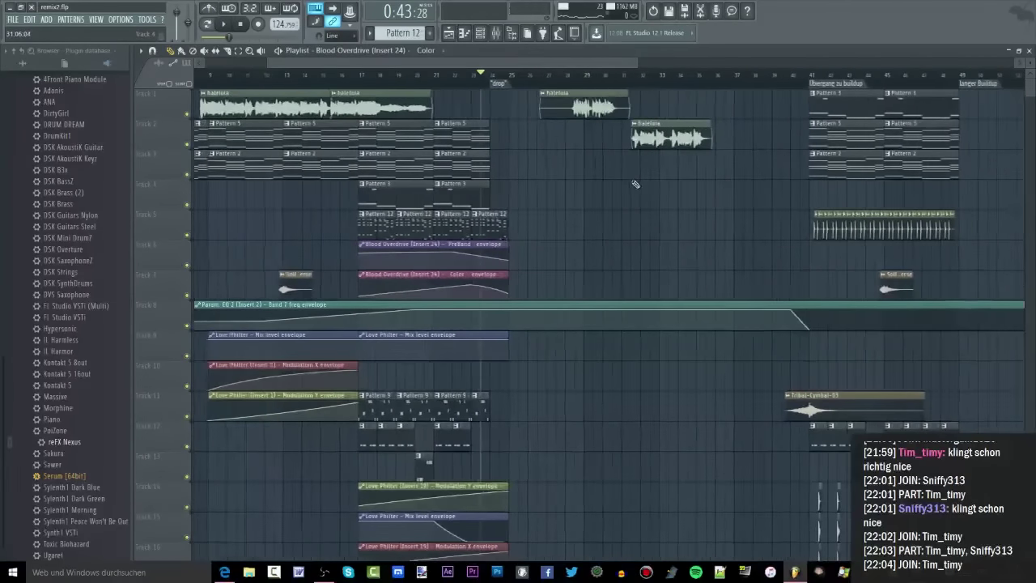
{"action": "right_click", "coordinate": [592, 113]}
{"action": "right_click", "coordinate": [660, 147]}
{"action": "scroll", "coordinate": [460, 140], "scroll_direction": "down", "scroll_amount": 3}
{"action": "left_click_drag", "start_coordinate": [416, 123], "coordinate": [468, 108]}
{"action": "key", "text": "space"}
{"action": "scroll", "coordinate": [459, 172], "scroll_direction": "up", "scroll_amount": 2}
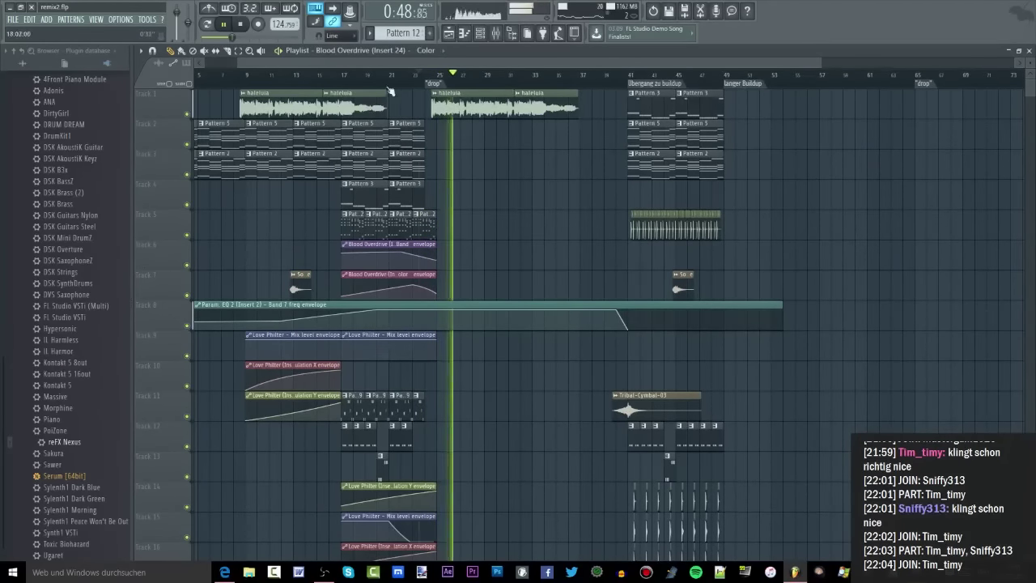
{"action": "key", "text": "space"}
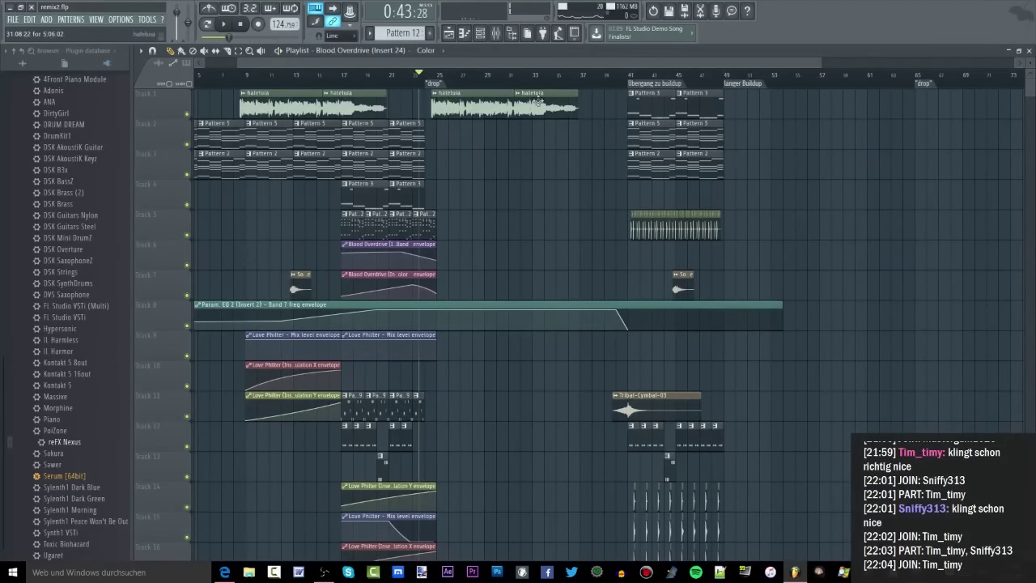
Extend the row of Pattern 12 clips on track 5 to bar 37 and play from about bar 23.
{"action": "scroll", "coordinate": [210, 196], "scroll_direction": "up", "scroll_amount": 3}
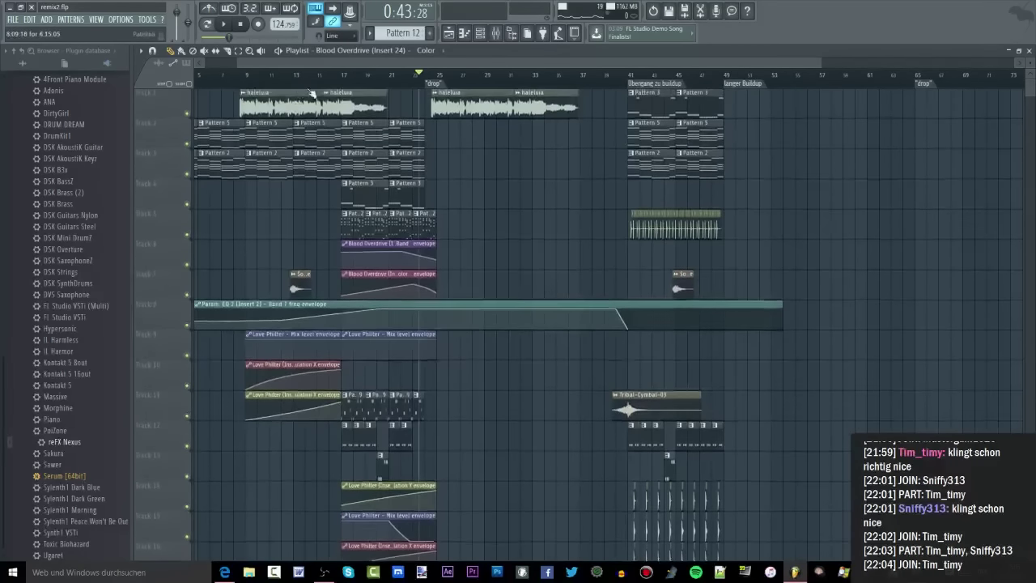
{"action": "left_click_drag", "start_coordinate": [298, 63], "coordinate": [207, 63]}
{"action": "left_click_drag", "start_coordinate": [217, 75], "coordinate": [184, 77]}
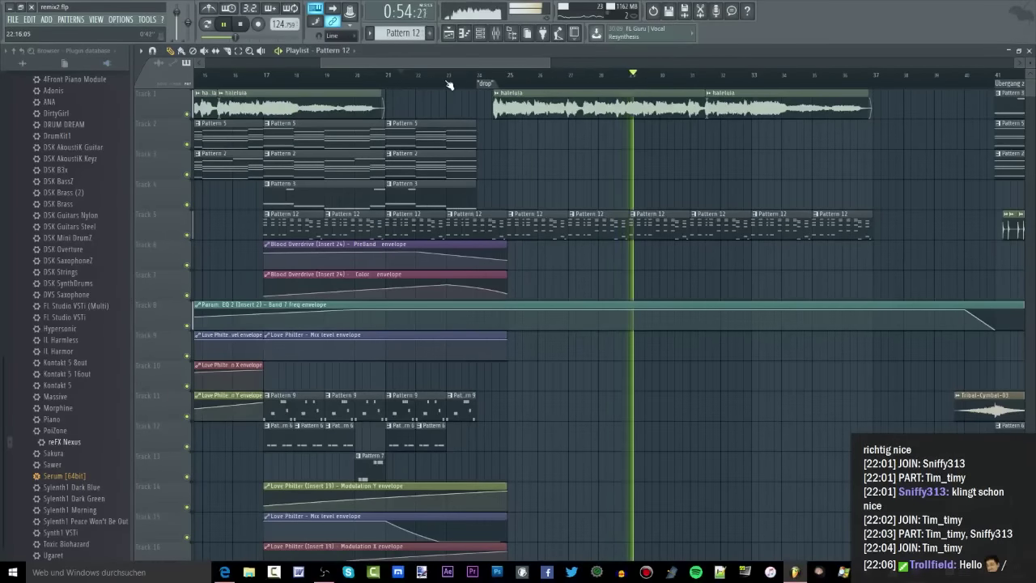
{"action": "left_click", "coordinate": [449, 85]}
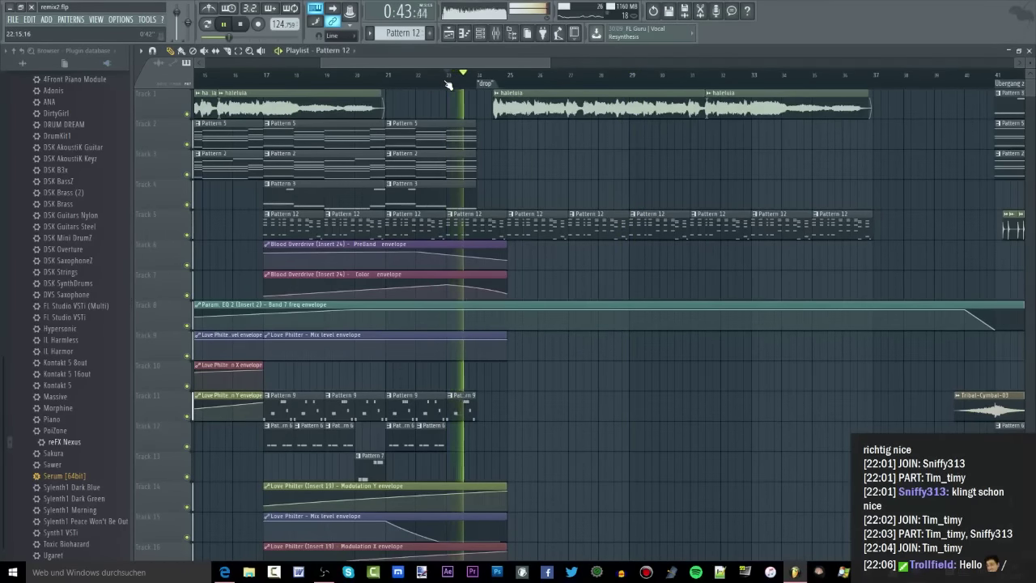
Set a looped time selection from bar 21 to bar 24 and solo mixer inserts 2 and 3.
{"action": "left_click", "coordinate": [406, 81]}
{"action": "right_click", "coordinate": [390, 81]}
{"action": "left_click_drag", "start_coordinate": [476, 74], "coordinate": [387, 74]}
{"action": "left_click", "coordinate": [497, 33]}
{"action": "right_click", "coordinate": [330, 310]}
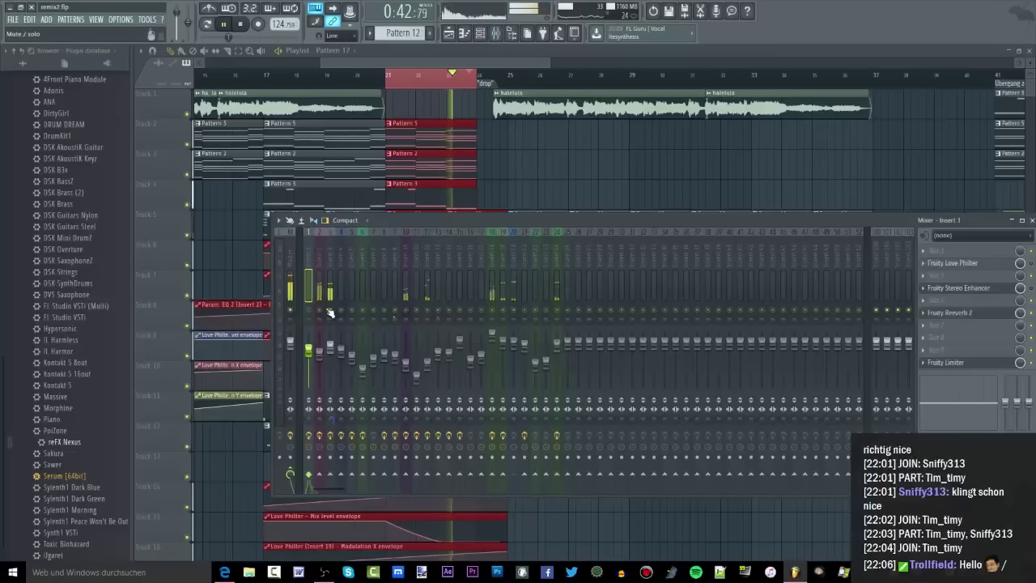
{"action": "left_click", "coordinate": [320, 313]}
Save the project and lower band 7 of insert 2's Fruity parametric EQ 2 to about -4.3 dB at 7975 Hz during playback.
{"action": "left_click", "coordinate": [959, 263]}
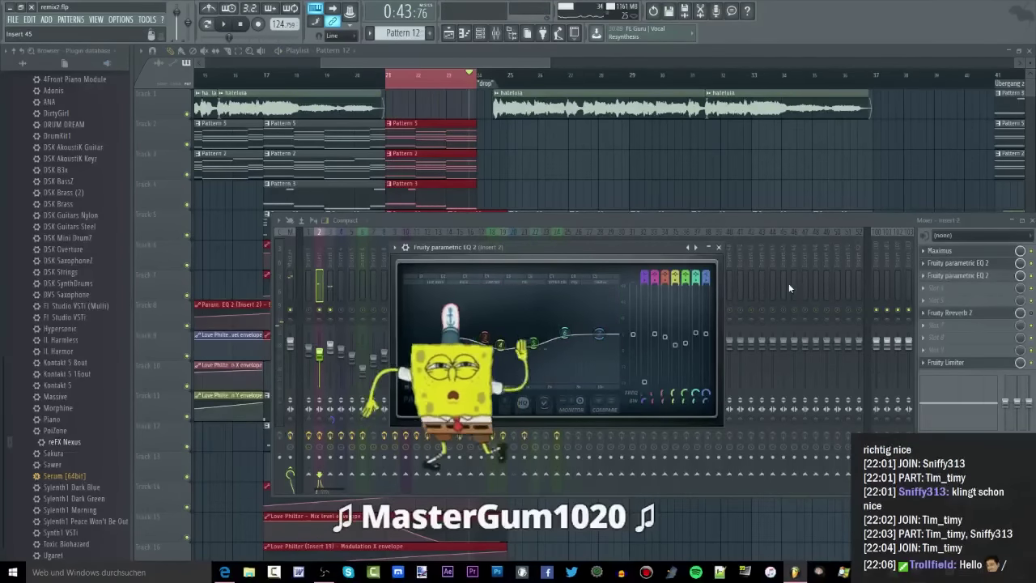
{"action": "key", "text": "ctrl+s"}
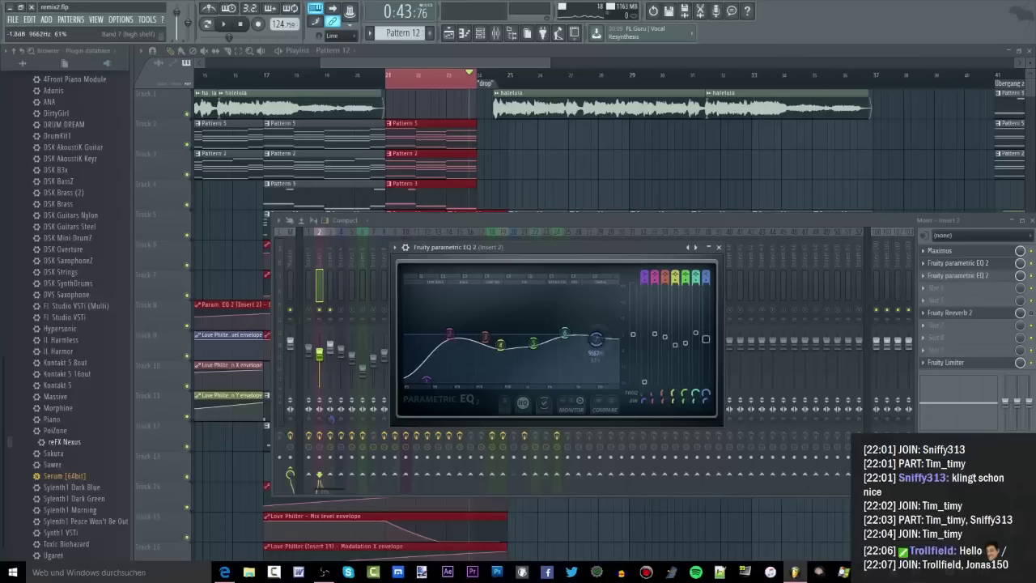
{"action": "key", "text": "space"}
{"action": "mouse_move", "coordinate": [596, 339]}
{"action": "left_mouse_down"}
{"action": "mouse_move", "coordinate": [591, 356]}
{"action": "mouse_move", "coordinate": [575, 350]}
{"action": "mouse_move", "coordinate": [548, 294]}
{"action": "mouse_move", "coordinate": [537, 351]}
{"action": "mouse_move", "coordinate": [585, 344]}
{"action": "left_mouse_up"}
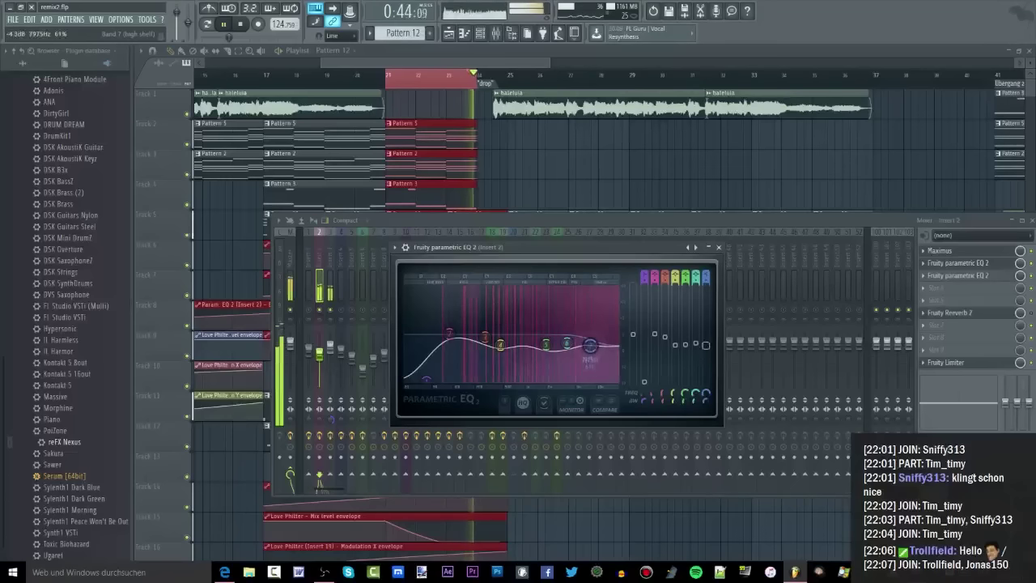
{"action": "key", "text": "Escape"}
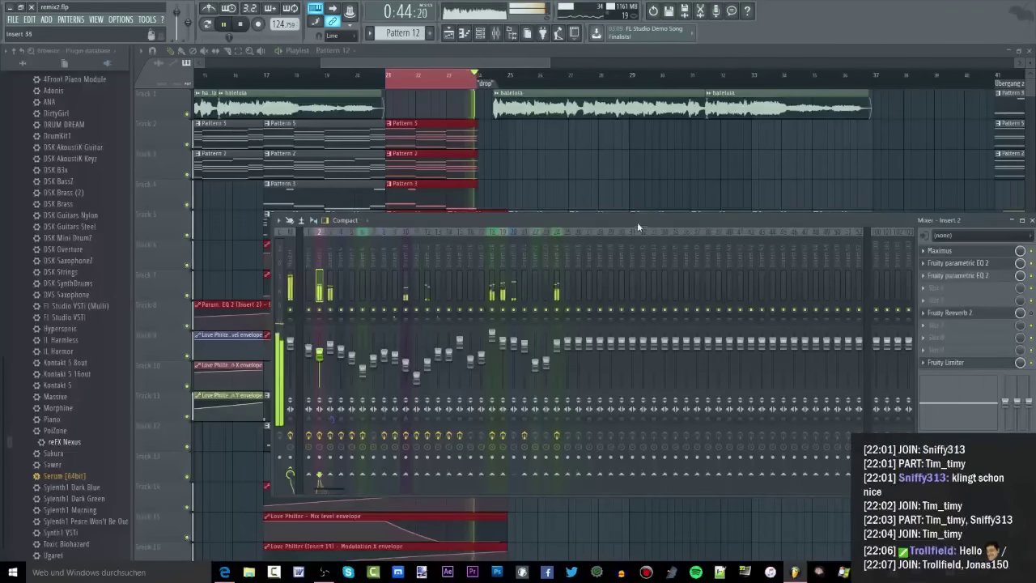
Set band 5 of insert 2's Fruity parametric EQ 2 to about -0.6 dB at 1891 Hz, and stop playback.
{"action": "left_click", "coordinate": [967, 276]}
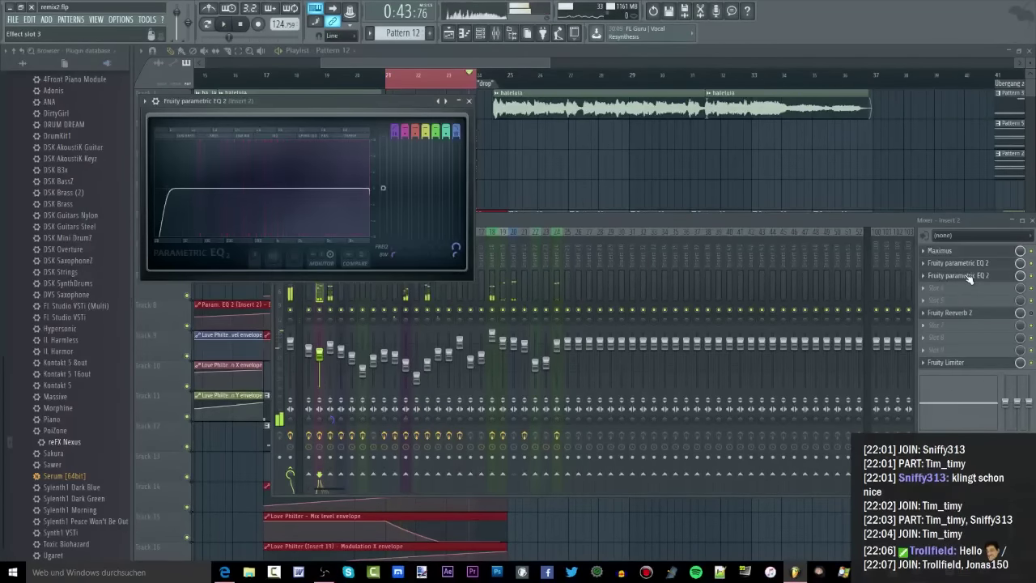
{"action": "left_click", "coordinate": [967, 275]}
{"action": "left_click", "coordinate": [967, 271]}
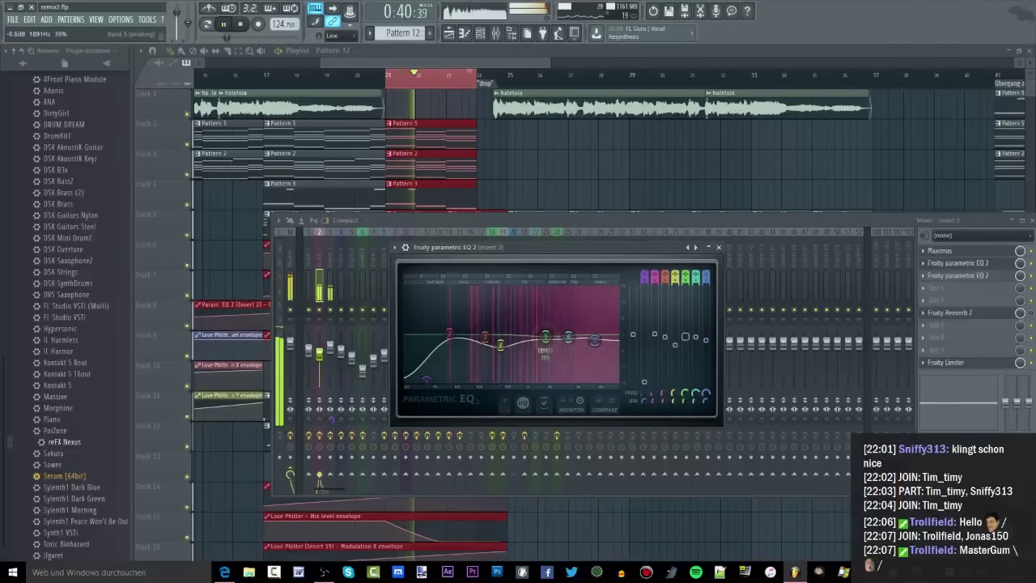
{"action": "key", "text": "space"}
{"action": "left_click", "coordinate": [596, 230]}
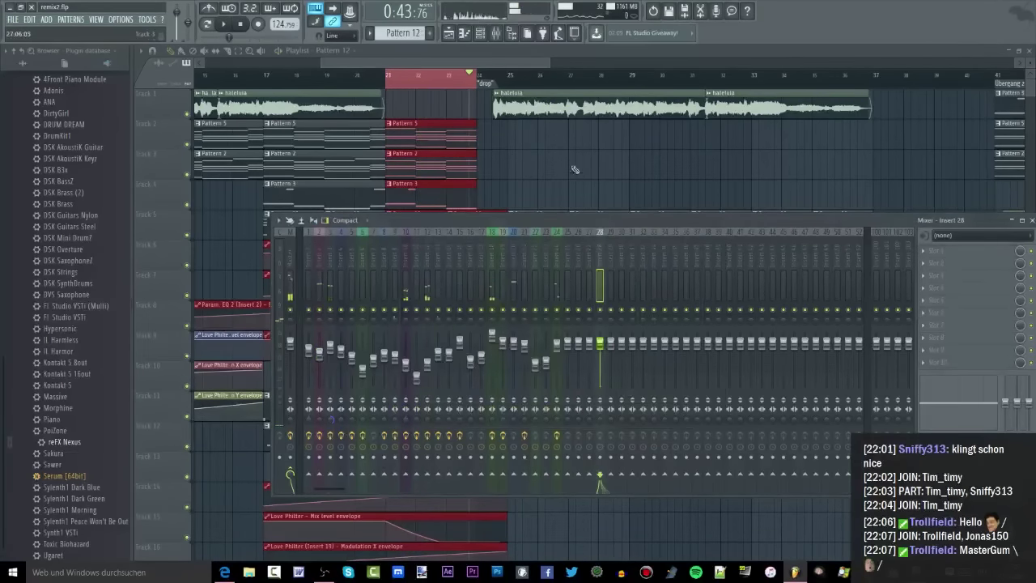
Return to the playlist, clear the time selection and play the song from about bar 17.
{"action": "right_click", "coordinate": [592, 168]}
{"action": "scroll", "coordinate": [566, 190], "scroll_direction": "down", "scroll_amount": 3}
{"action": "scroll", "coordinate": [549, 189], "scroll_direction": "down", "scroll_amount": 2}
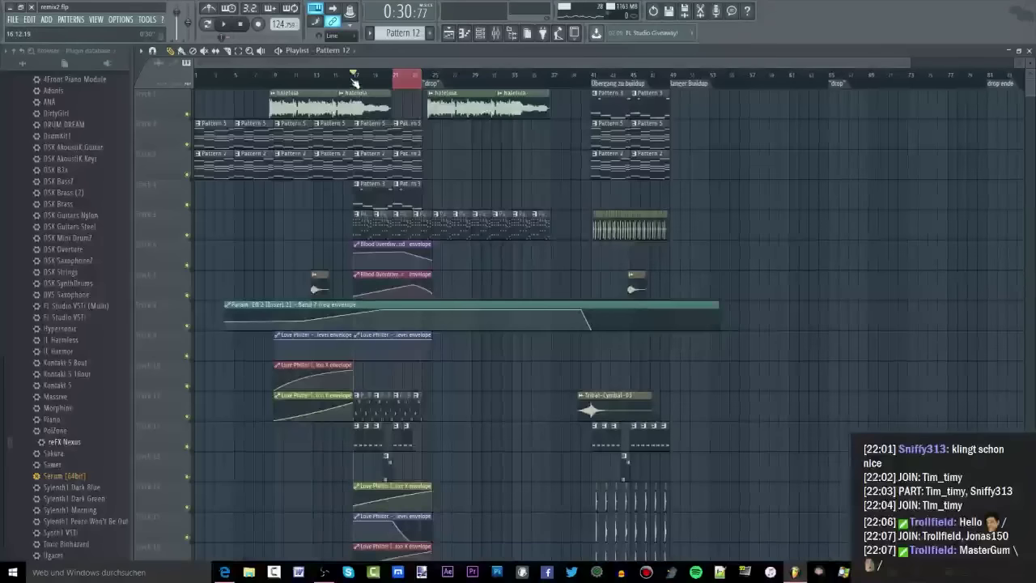
{"action": "scroll", "coordinate": [386, 86], "scroll_direction": "up", "scroll_amount": 4}
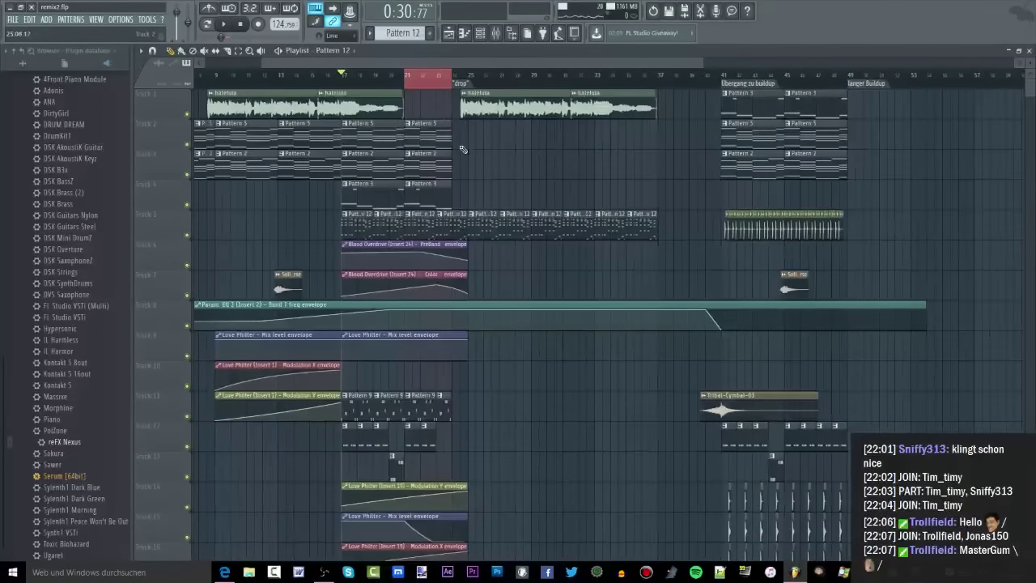
{"action": "scroll", "coordinate": [386, 87], "scroll_direction": "down", "scroll_amount": 5}
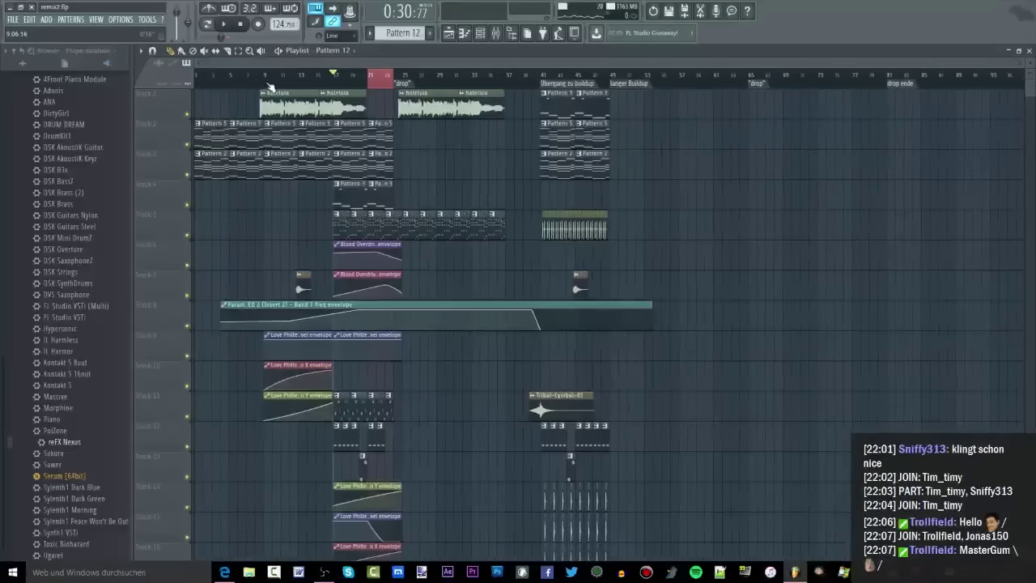
{"action": "key", "text": "space"}
{"action": "left_click", "coordinate": [345, 78]}
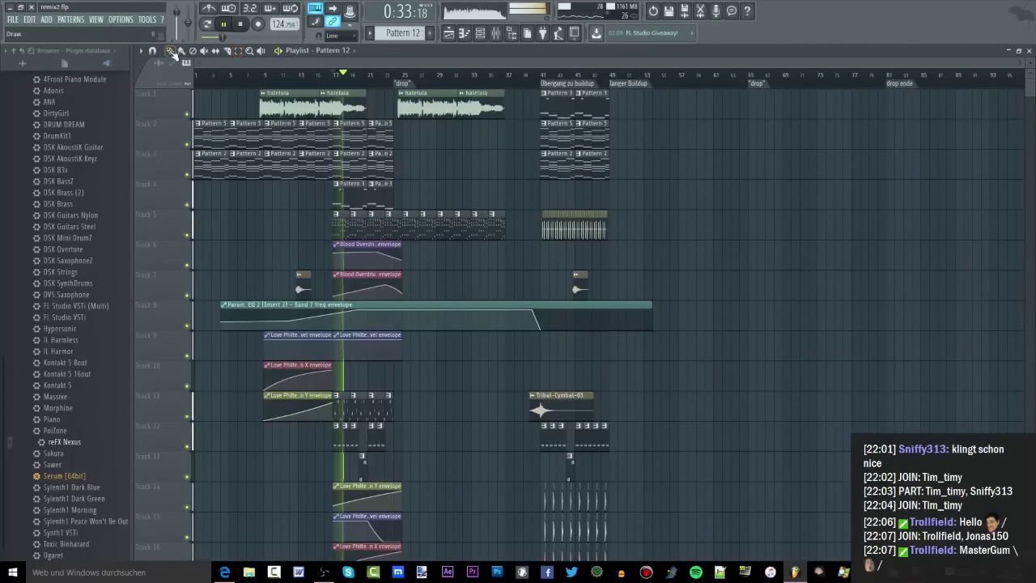
Raise the volume of mixer insert 18 to 123% (5.0 dB) while the song plays, and stop and hide the mixer.
{"action": "scroll", "coordinate": [391, 158], "scroll_direction": "up", "scroll_amount": 4}
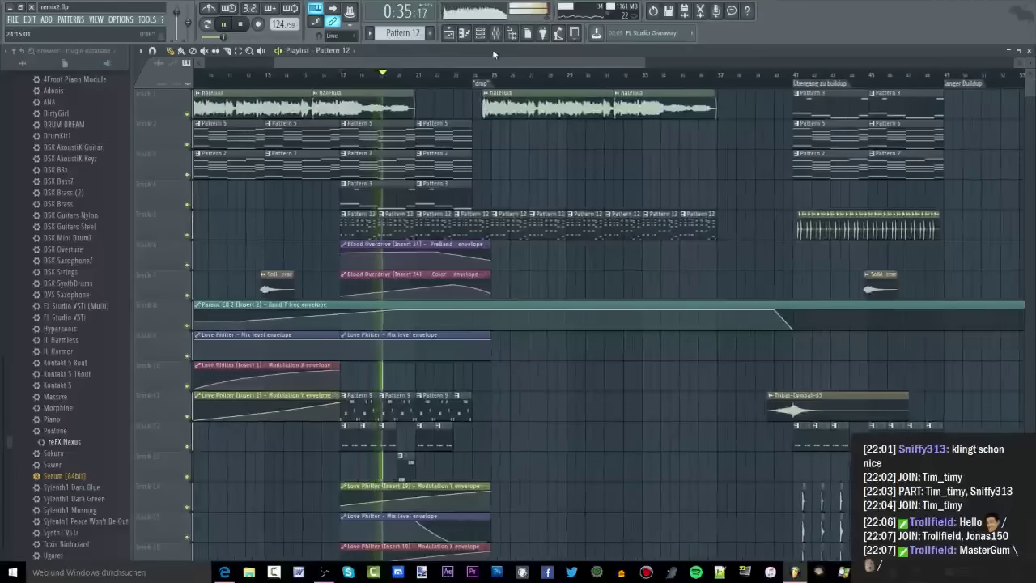
{"action": "left_click", "coordinate": [500, 34]}
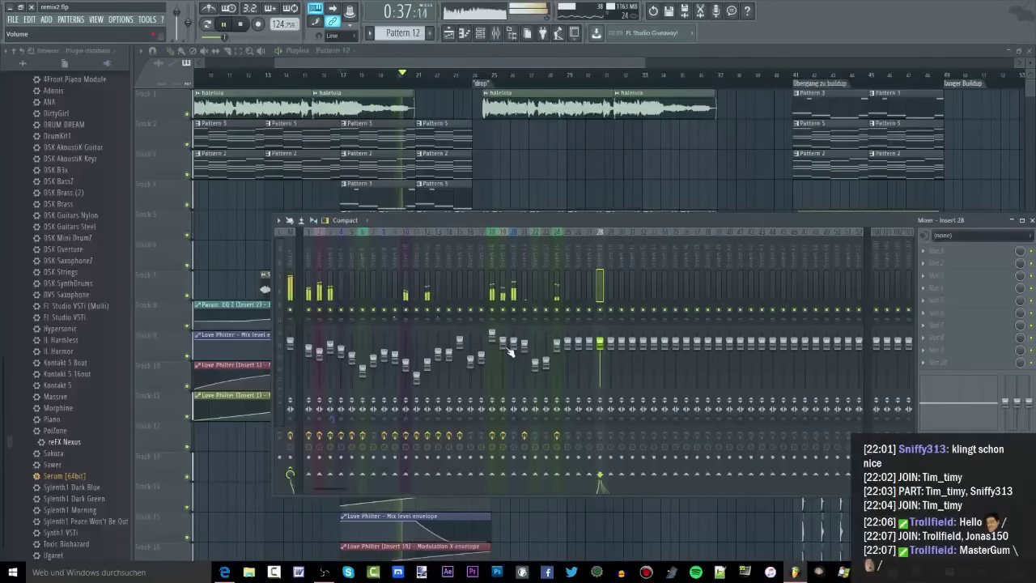
{"action": "left_click", "coordinate": [491, 334]}
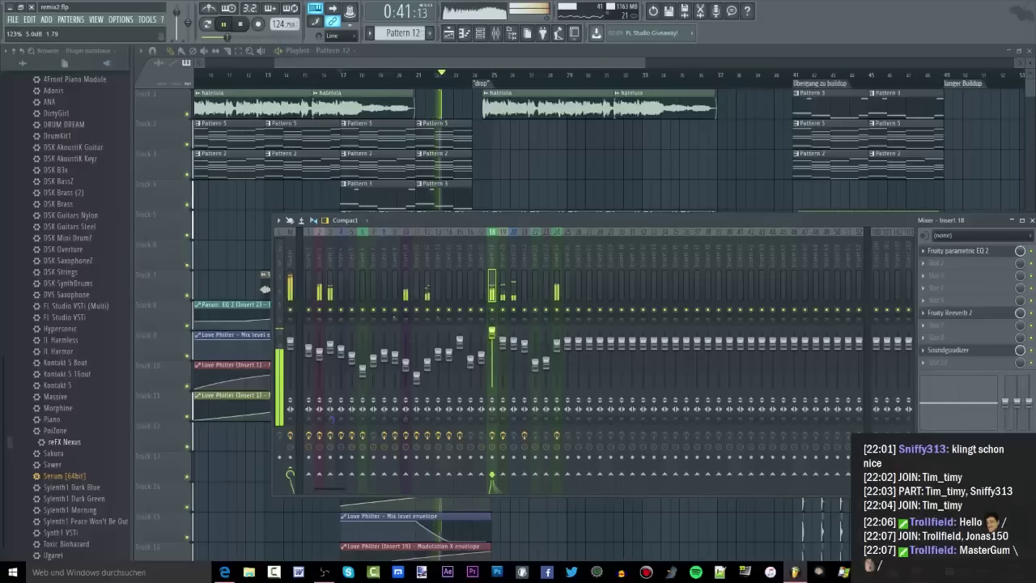
{"action": "key", "text": "space"}
{"action": "key", "text": "F9"}
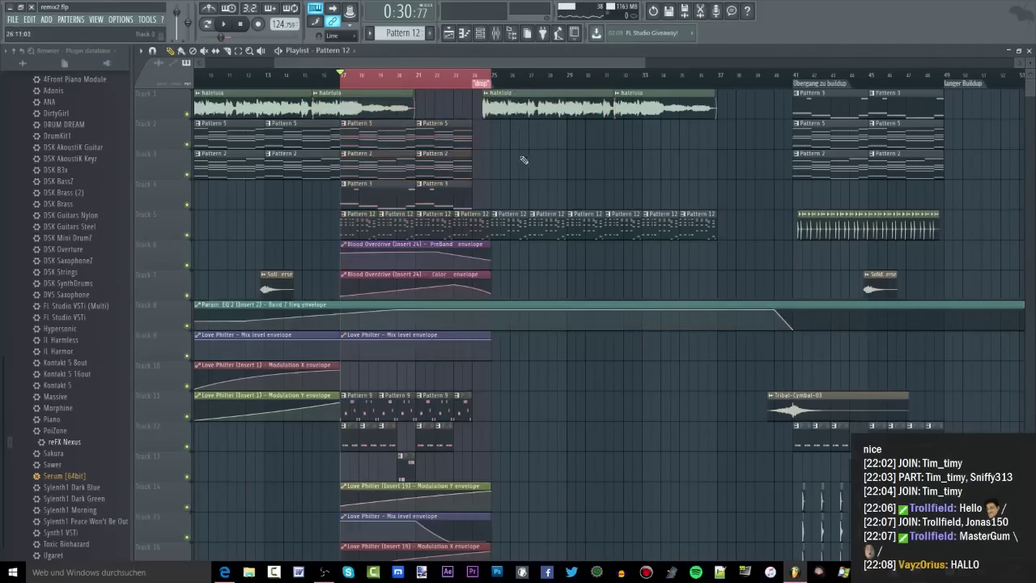
Delete the Pattern 12 clips between bars 17 and 21 on track 5, play from bar 17 and clear the time selection.
{"action": "right_click", "coordinate": [389, 235]}
{"action": "key", "text": "space"}
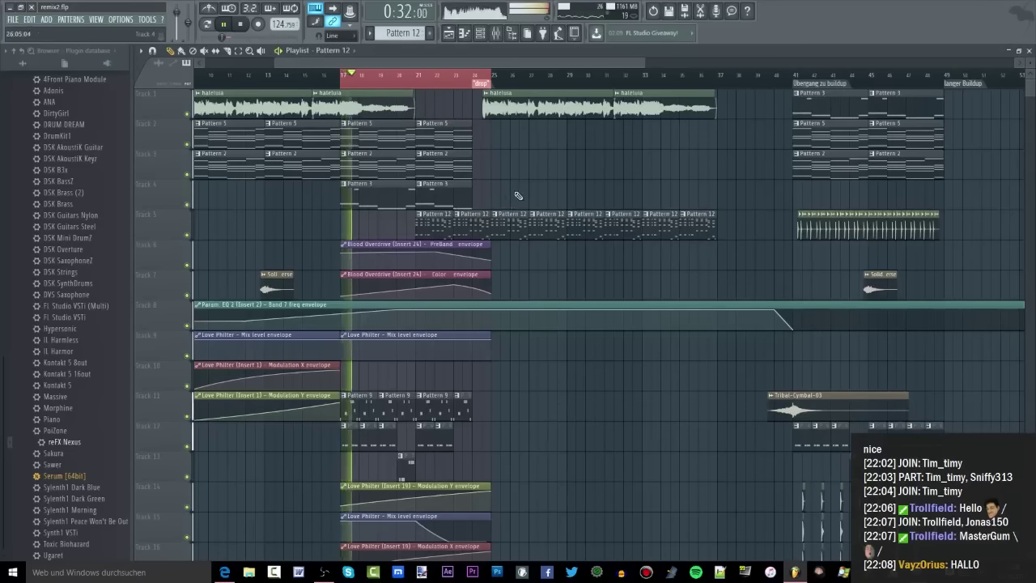
{"action": "left_click", "coordinate": [230, 80], "text": "ctrl"}
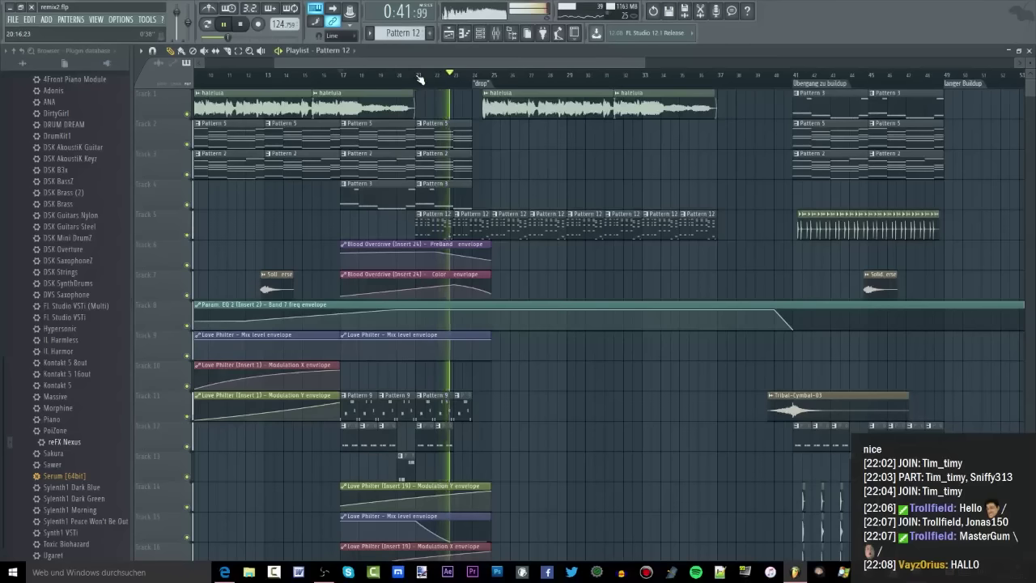
Reshape the Band 7 freq envelope on track 8 to fall from bar 21 to its minimum at bar 25, and audition that section.
{"action": "left_click_drag", "start_coordinate": [420, 79], "coordinate": [494, 89]}
{"action": "key", "text": "space"}
{"action": "scroll", "coordinate": [467, 273], "scroll_direction": "up", "scroll_amount": 3}
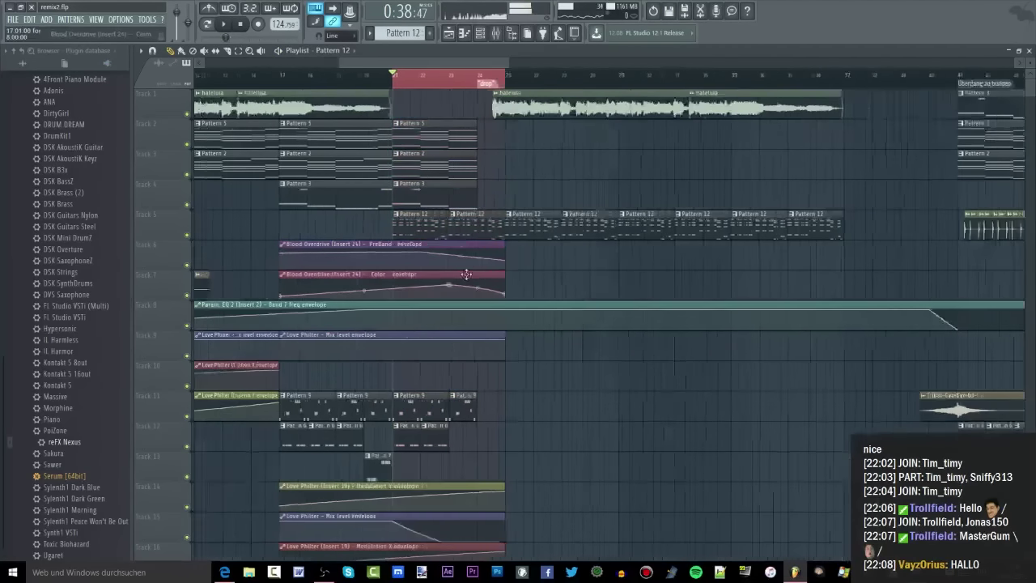
{"action": "left_click", "coordinate": [405, 320]}
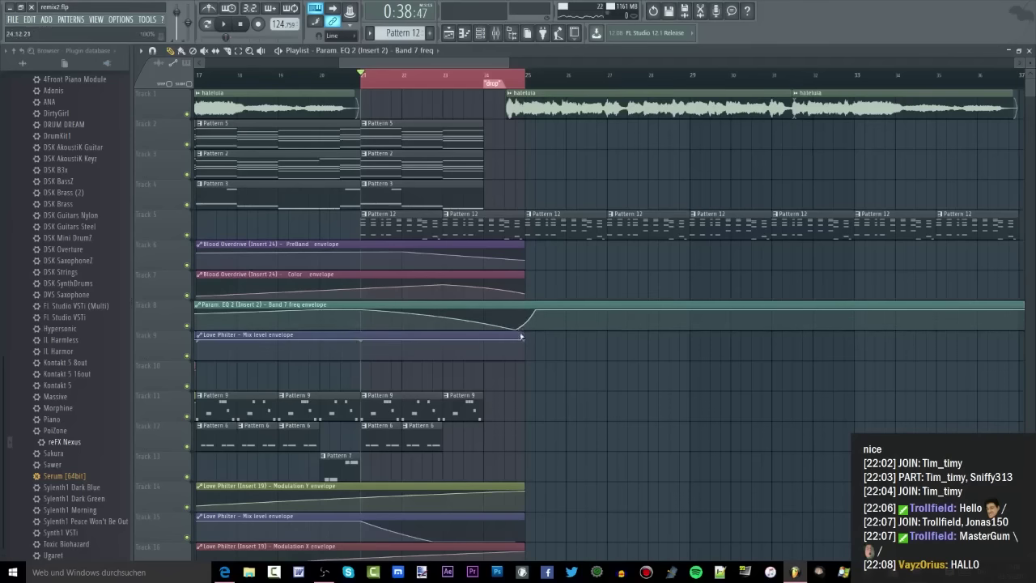
{"action": "key", "text": "space"}
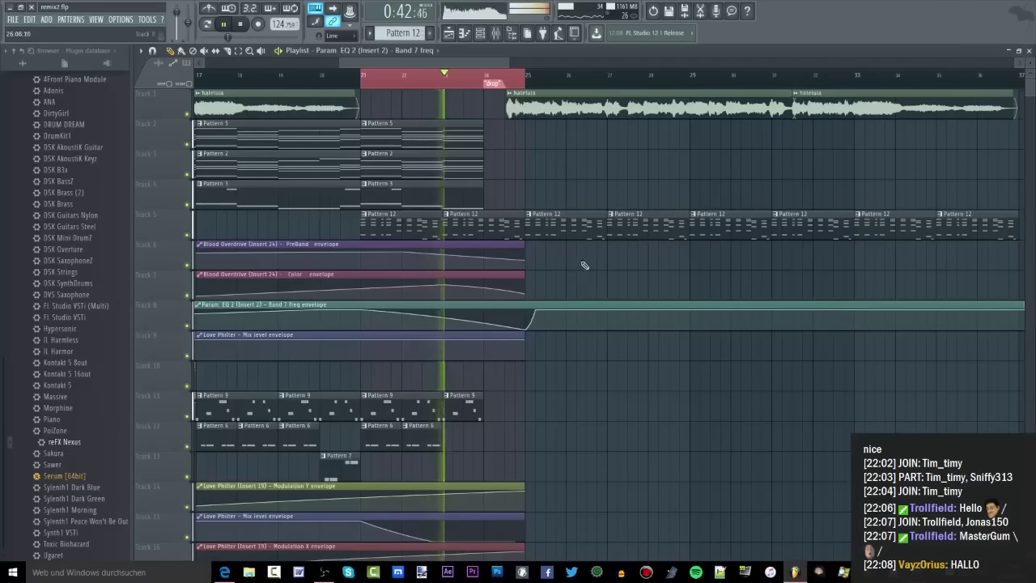
{"action": "left_click", "coordinate": [235, 76], "text": "ctrl"}
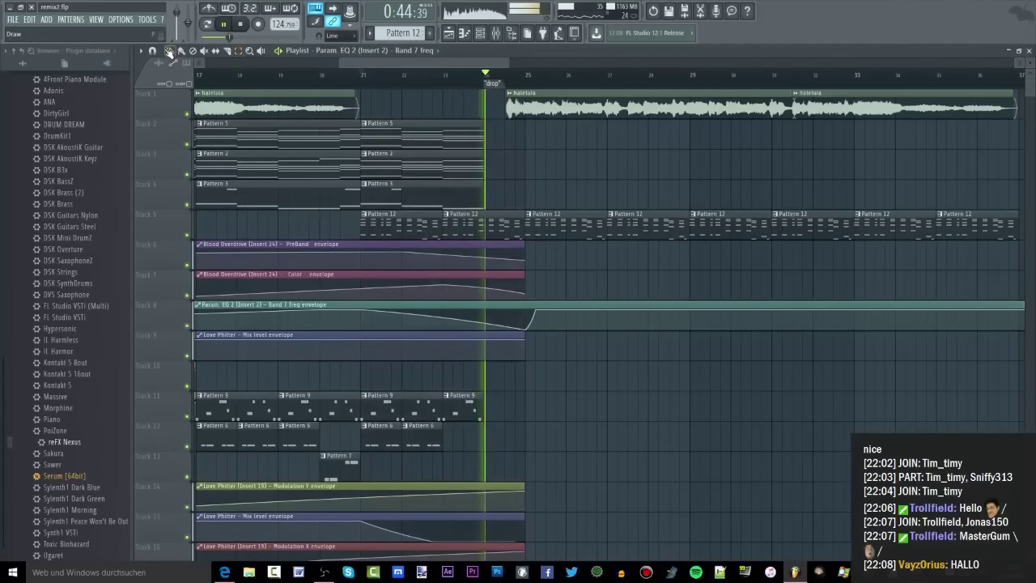
Pull the Band 7 freq envelope points after bar 25 down to the minimum, keeping the curve flat until about bar 41.
{"action": "scroll", "coordinate": [565, 208], "scroll_direction": "down", "scroll_amount": 3}
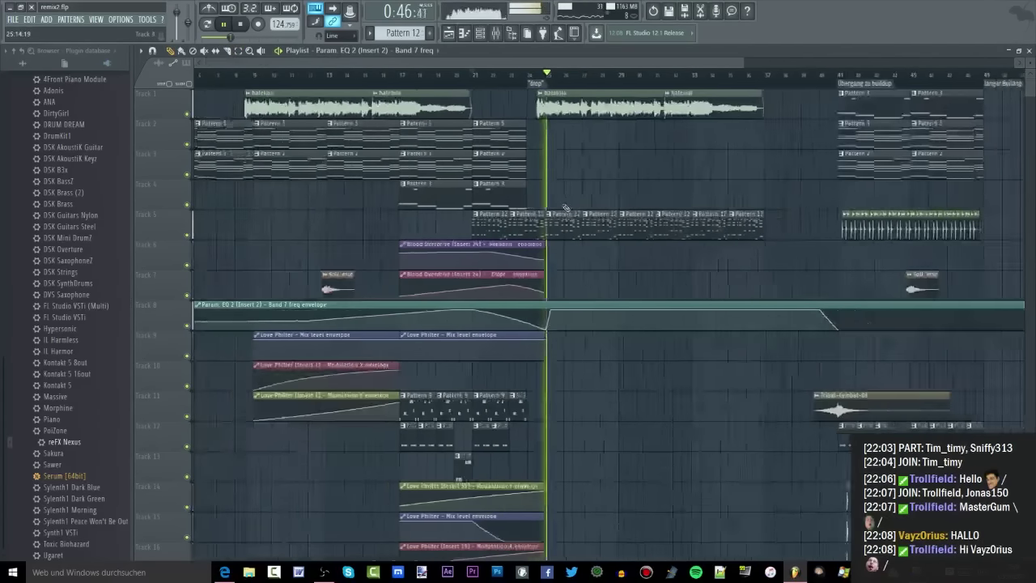
{"action": "scroll", "coordinate": [565, 208], "scroll_direction": "down", "scroll_amount": 2}
{"action": "left_click_drag", "start_coordinate": [481, 311], "coordinate": [492, 345]}
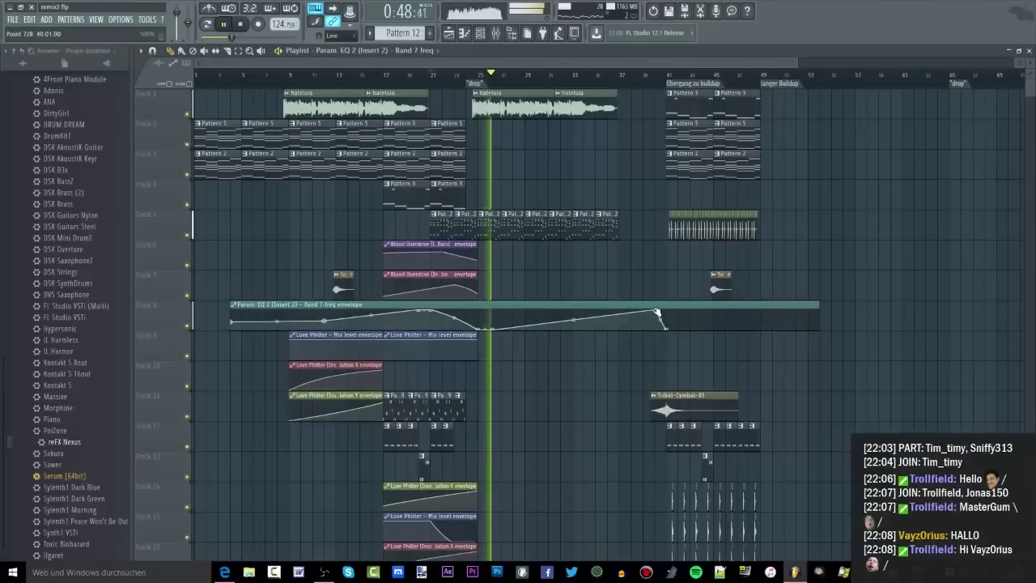
{"action": "left_click_drag", "start_coordinate": [656, 310], "coordinate": [659, 340]}
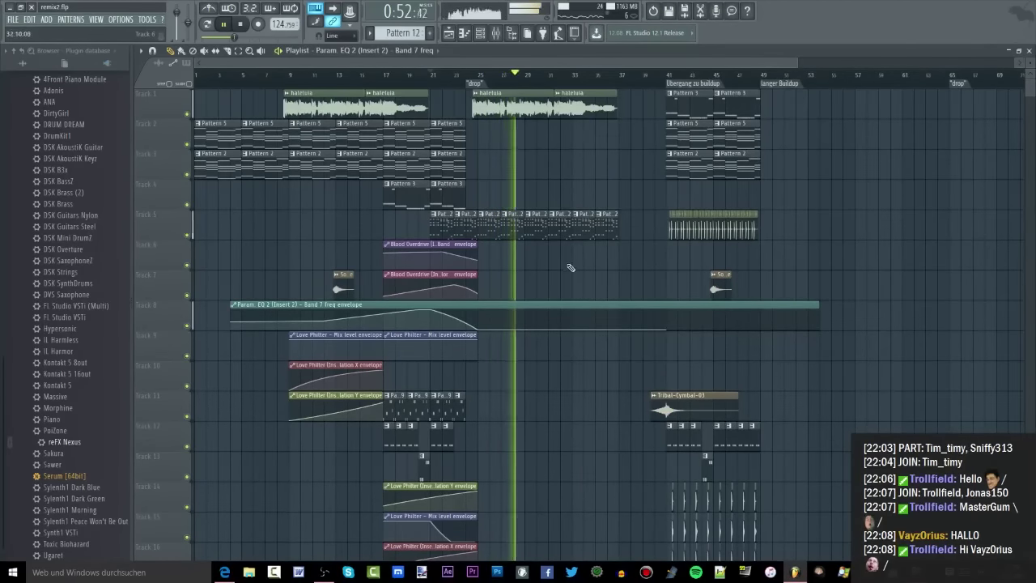
Audition the transition into the drop from about bars 20 and 21.
{"action": "scroll", "coordinate": [565, 243], "scroll_direction": "up", "scroll_amount": 2}
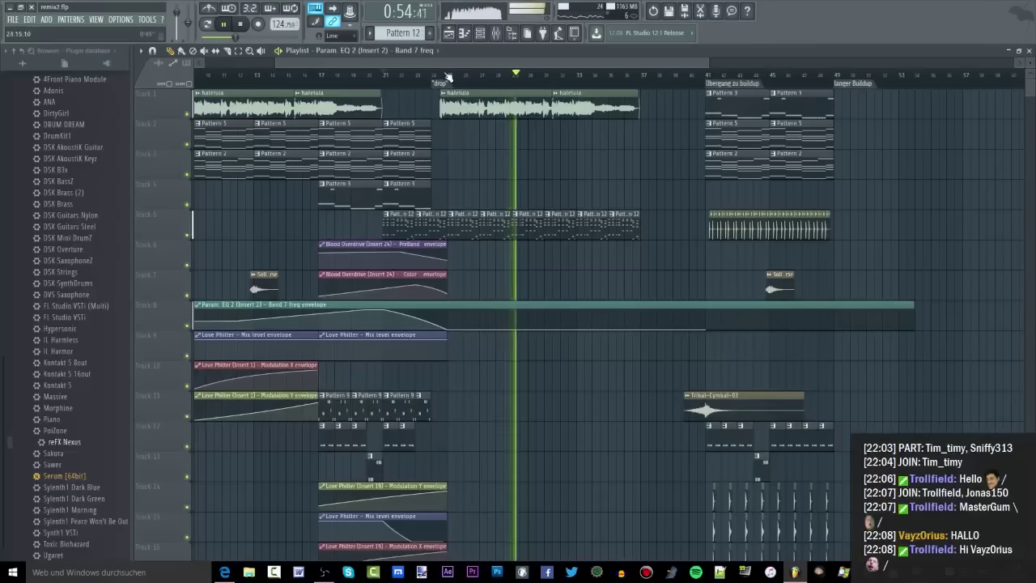
{"action": "left_click", "coordinate": [388, 75]}
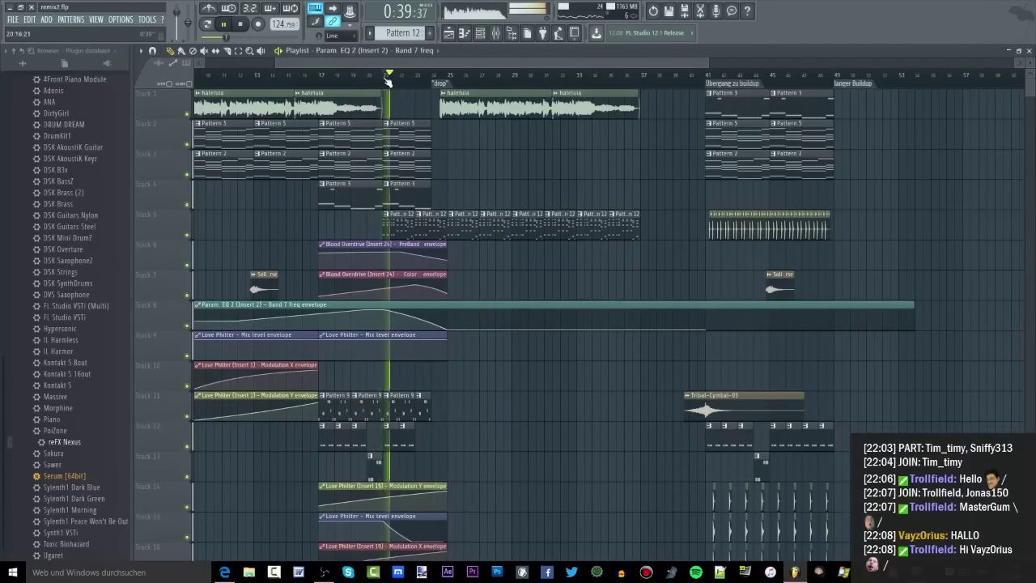
{"action": "left_click", "coordinate": [367, 76]}
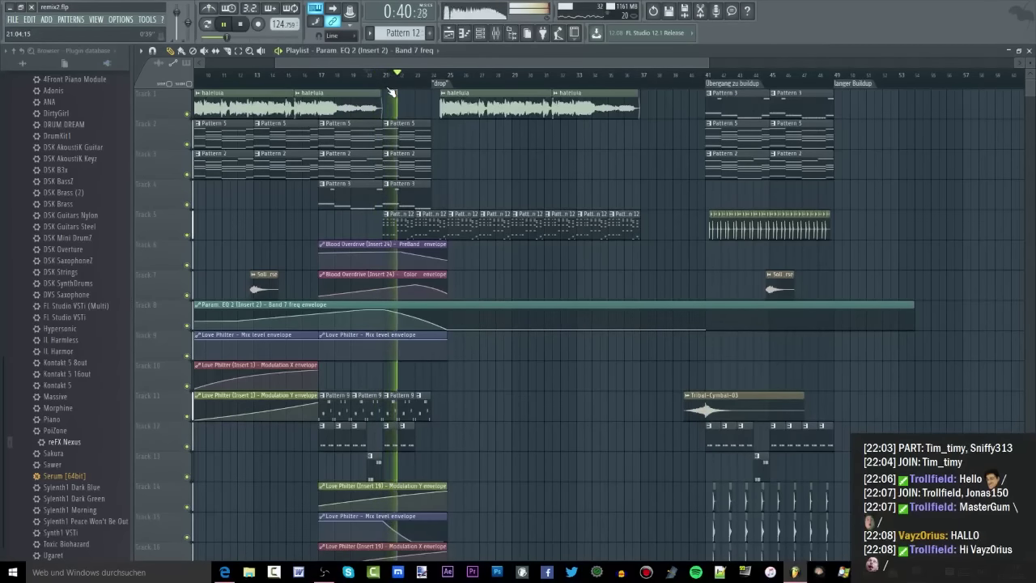
Audition the passage across the drop and return the playback position to bar 25.
{"action": "scroll", "coordinate": [485, 288], "scroll_direction": "down", "scroll_amount": 2}
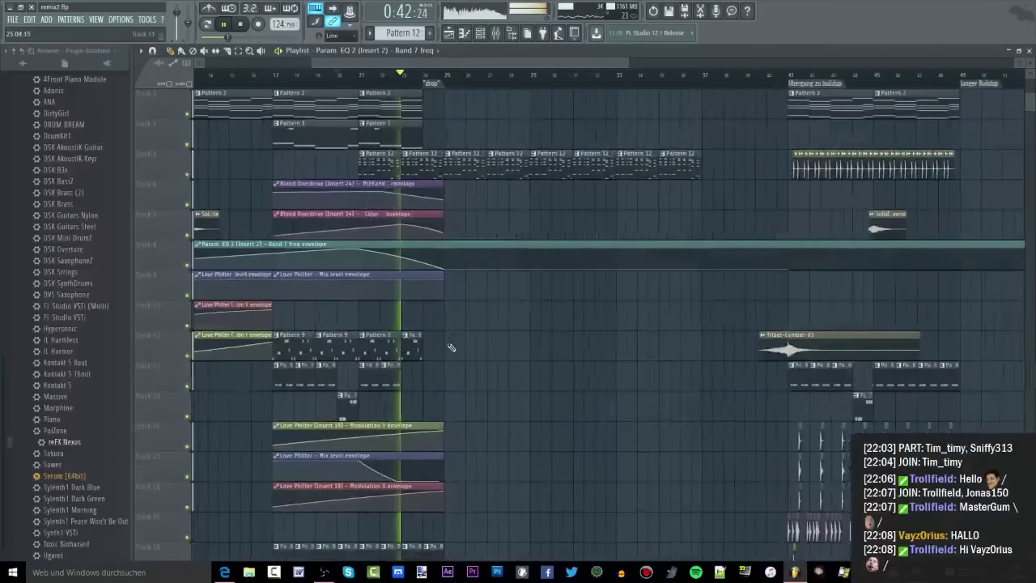
{"action": "scroll", "coordinate": [446, 365], "scroll_direction": "up", "scroll_amount": 2}
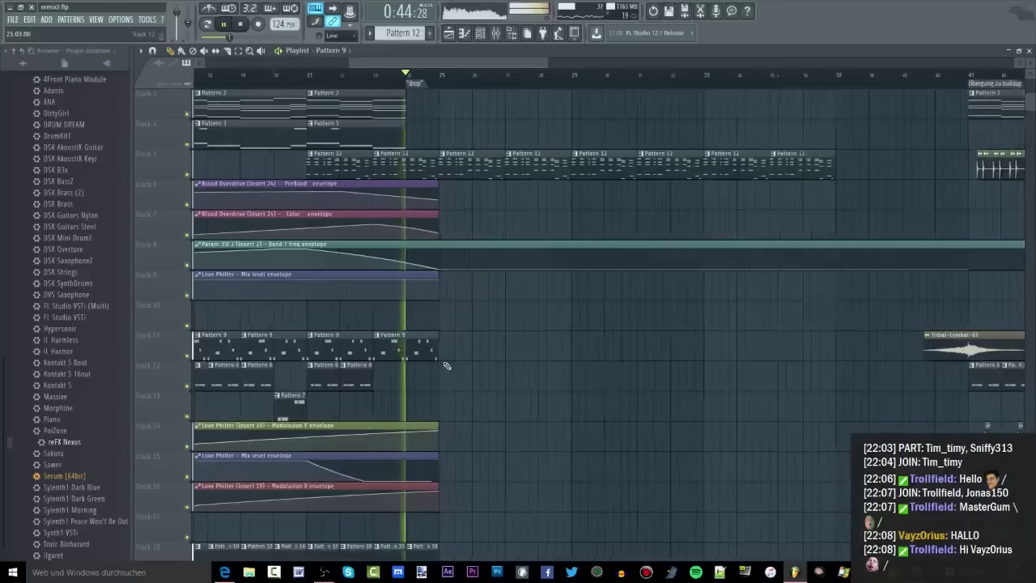
{"action": "scroll", "coordinate": [446, 366], "scroll_direction": "up", "scroll_amount": 1}
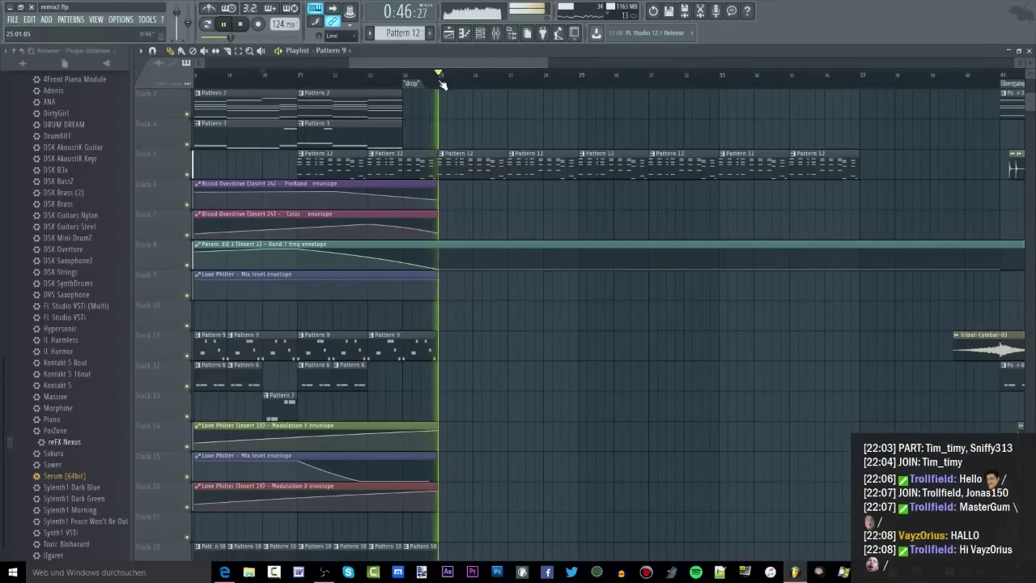
{"action": "scroll", "coordinate": [481, 173], "scroll_direction": "up", "scroll_amount": 2}
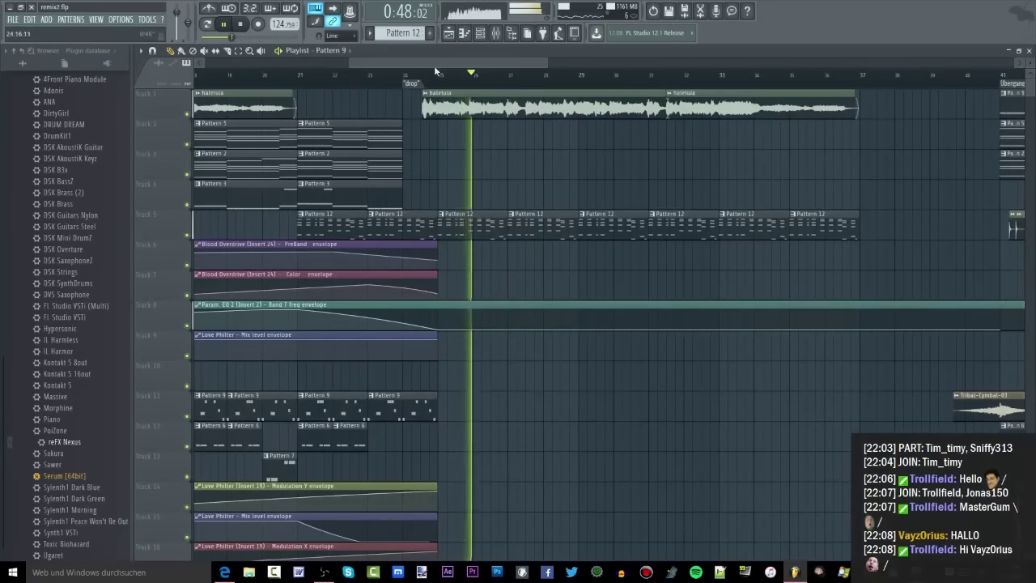
{"action": "scroll", "coordinate": [437, 77], "scroll_direction": "down", "scroll_amount": 1}
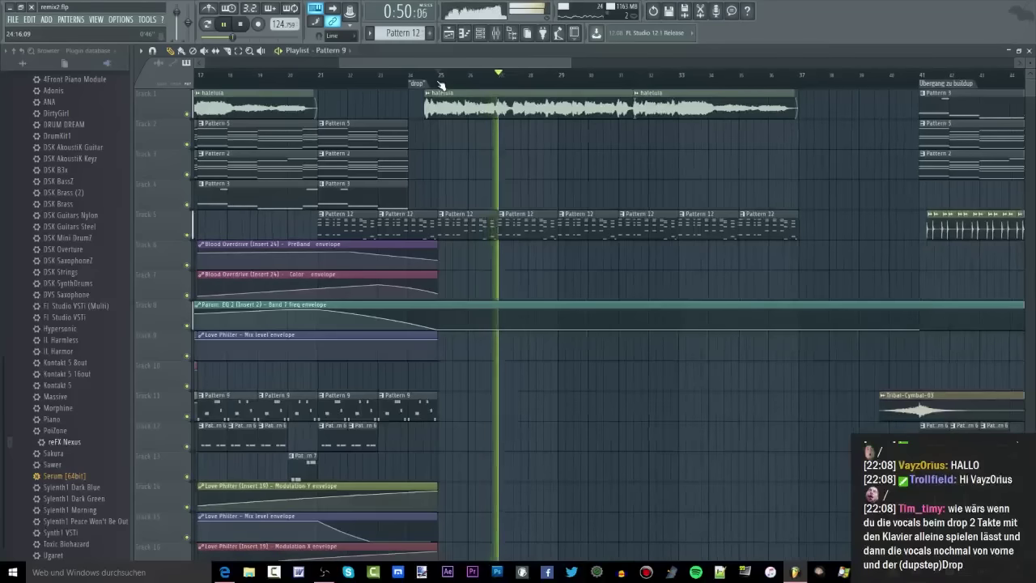
{"action": "left_click", "coordinate": [439, 81]}
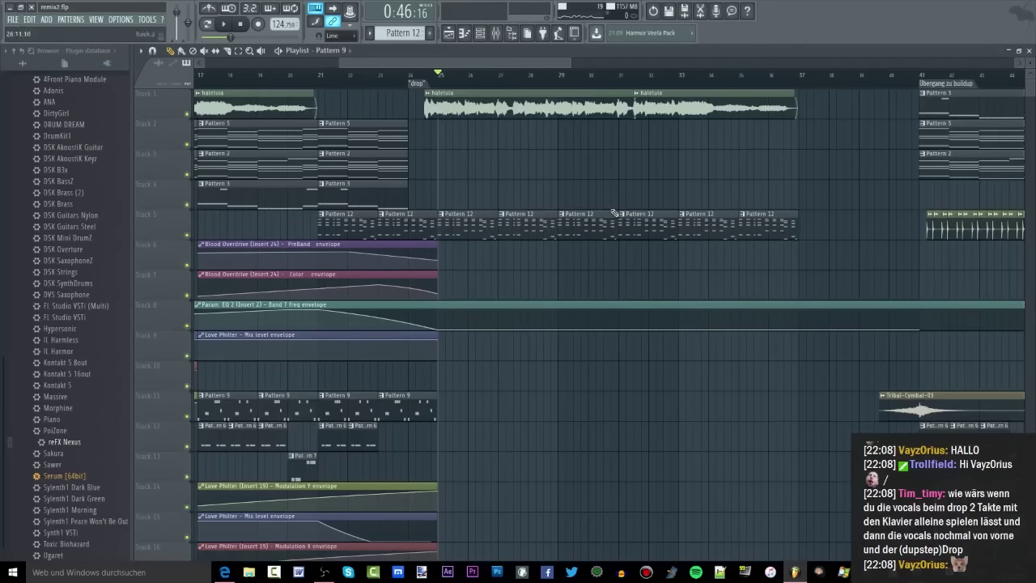
Try placing a haleluia vocal copy trimmed to a short slice at bar 37 on track 7.
{"action": "scroll", "coordinate": [620, 402], "scroll_direction": "down", "scroll_amount": 2}
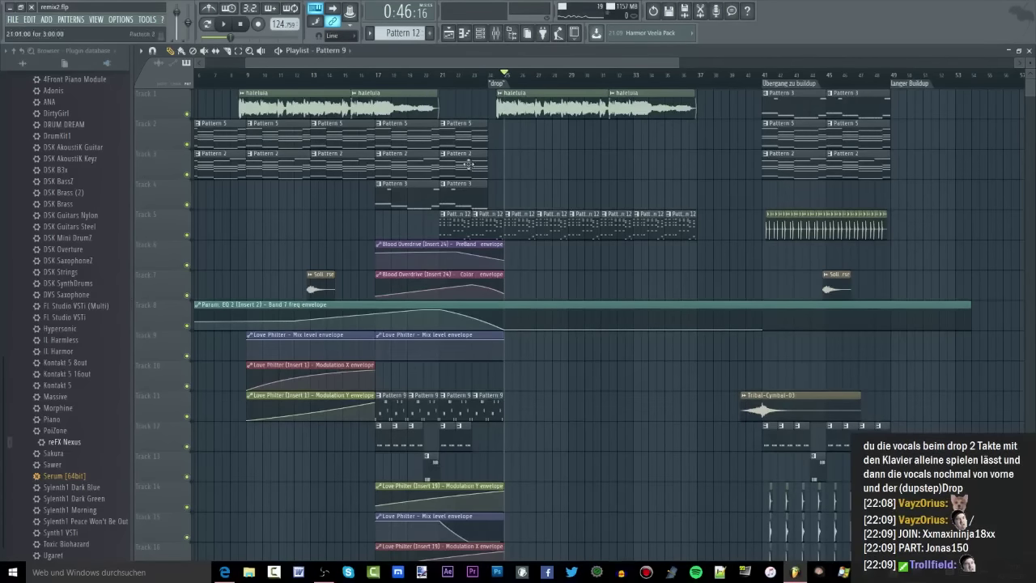
{"action": "scroll", "coordinate": [468, 164], "scroll_direction": "up", "scroll_amount": 2}
{"action": "left_click_drag", "start_coordinate": [569, 357], "coordinate": [613, 428]}
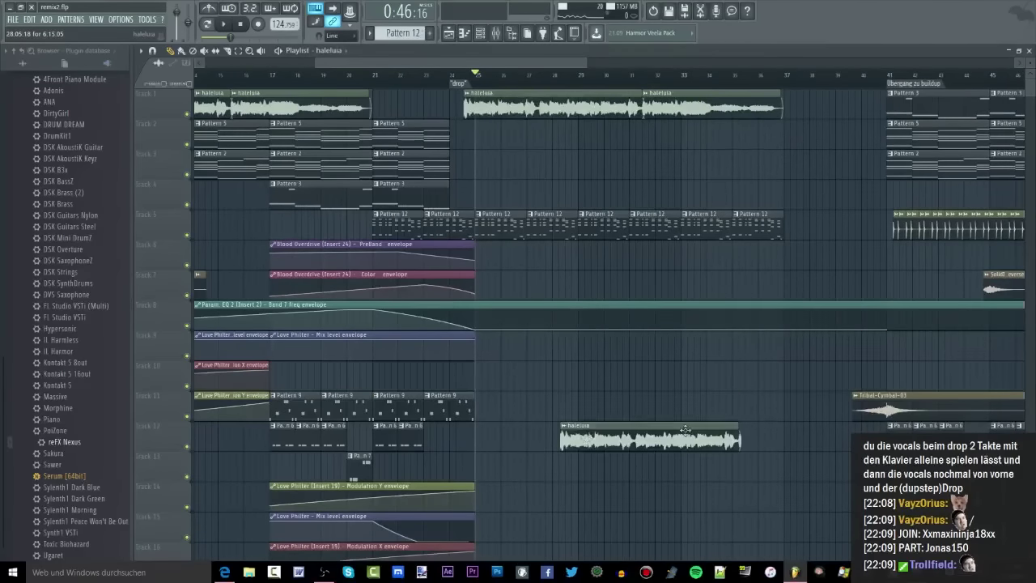
{"action": "right_click", "coordinate": [700, 439]}
{"action": "left_click_drag", "start_coordinate": [532, 94], "coordinate": [634, 425]}
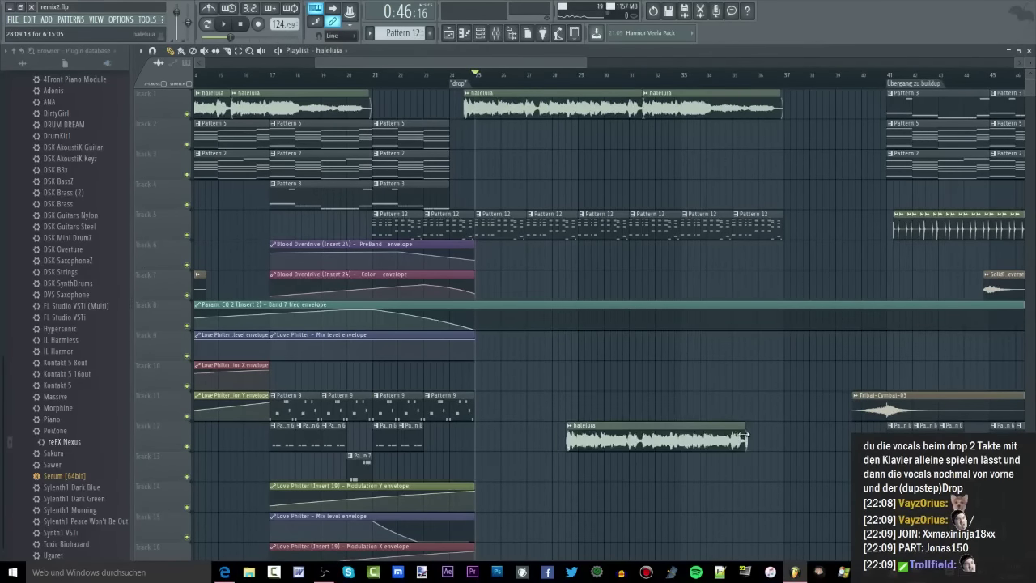
{"action": "left_click_drag", "start_coordinate": [743, 437], "coordinate": [599, 437]}
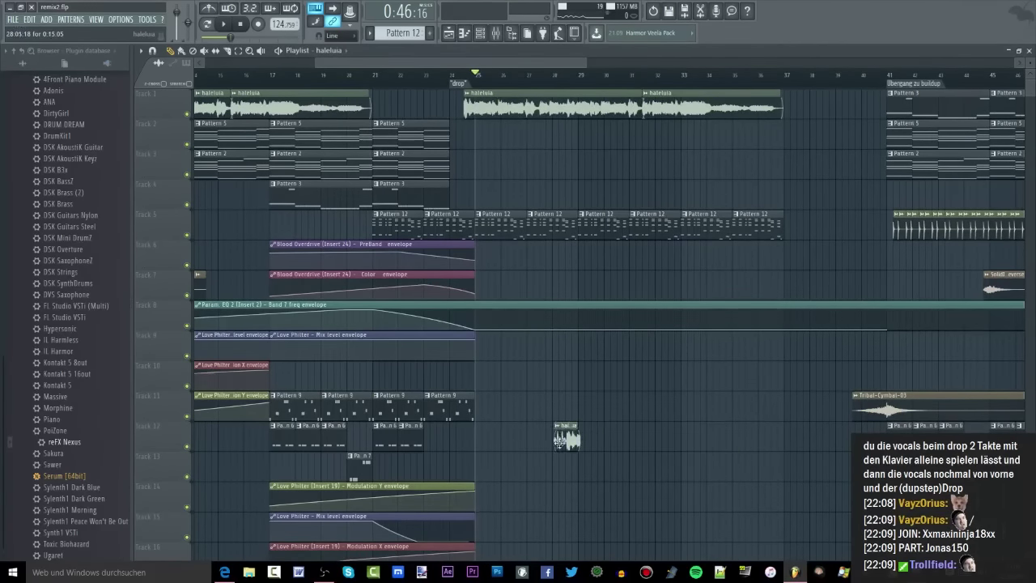
{"action": "scroll", "coordinate": [833, 263], "scroll_direction": "up", "scroll_amount": 4}
{"action": "left_click_drag", "start_coordinate": [809, 260], "coordinate": [621, 288]}
Set the haleluia sample's declicking mode to Out only (no bleeding).
{"action": "double_click", "coordinate": [621, 288]}
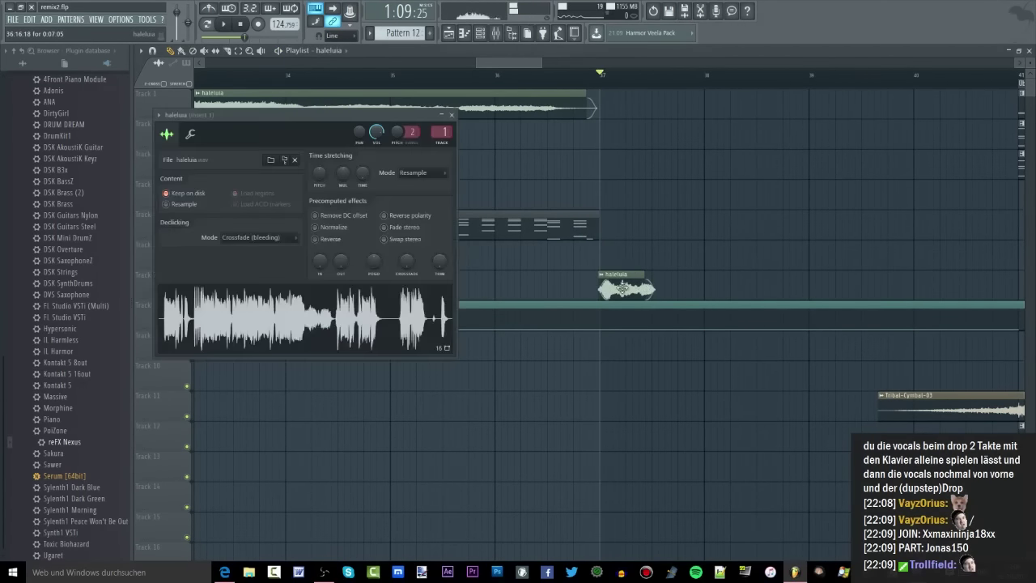
{"action": "left_click", "coordinate": [269, 239]}
{"action": "left_click", "coordinate": [270, 249]}
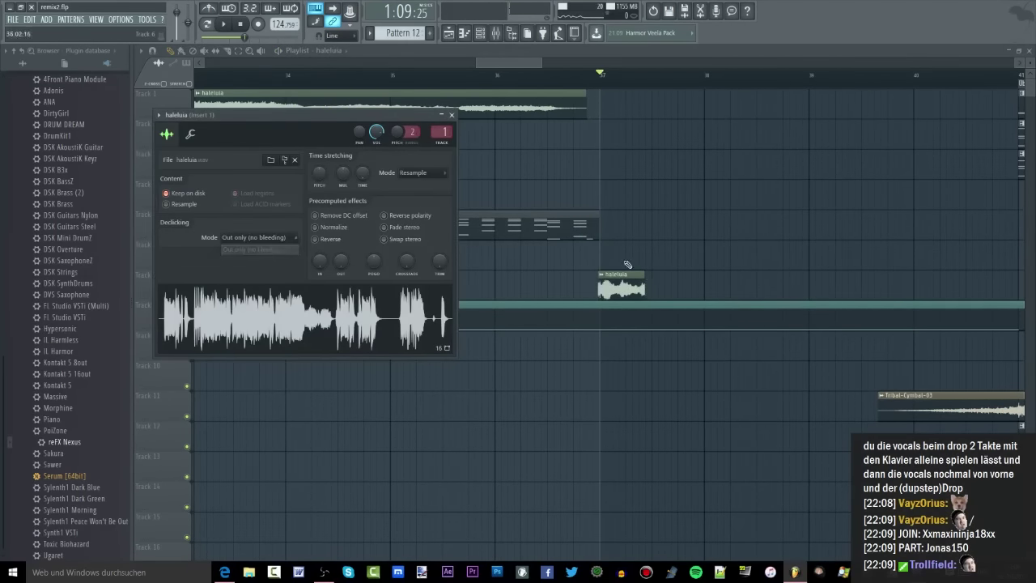
Try repeating the short haleluia slice across bar 37 on track 7 and audition the vocal stutter.
{"action": "left_click", "coordinate": [614, 292]}
{"action": "key", "text": "space"}
{"action": "left_click_drag", "start_coordinate": [647, 288], "coordinate": [693, 284]}
{"action": "key", "text": "space"}
{"action": "key", "text": "space"}
{"action": "right_click", "coordinate": [653, 287]}
{"action": "key", "text": "space"}
{"action": "key", "text": "space"}
{"action": "key", "text": "space"}
{"action": "key", "text": "space"}
{"action": "key", "text": "space"}
{"action": "key", "text": "space"}
{"action": "key", "text": "space"}
{"action": "key", "text": "space"}
{"action": "key", "text": "space"}
{"action": "key", "text": "space"}
{"action": "key", "text": "space"}
{"action": "key", "text": "space"}
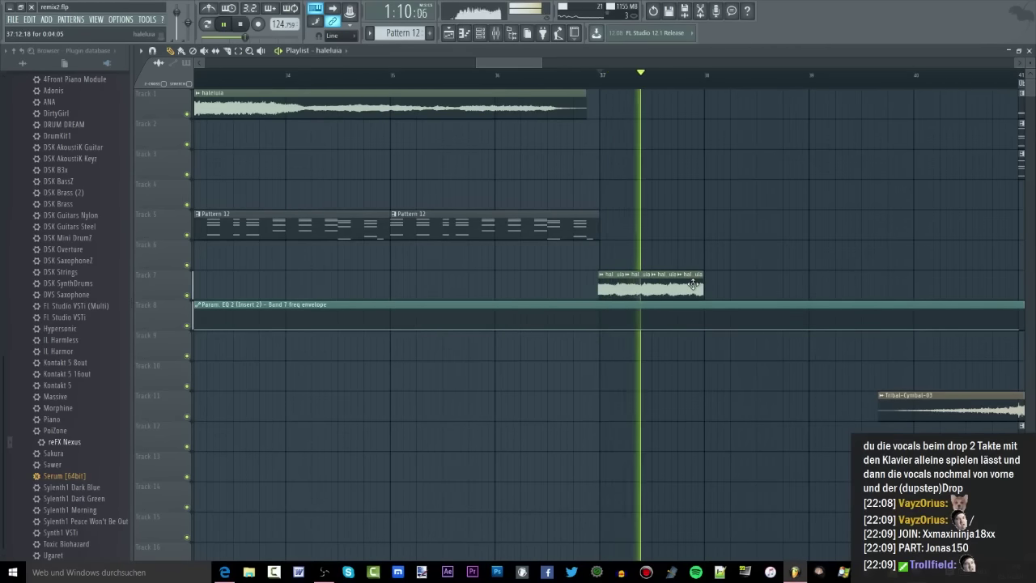
{"action": "key", "text": "space"}
Delete all the short haleluia slices at bar 37 on track 7.
{"action": "scroll", "coordinate": [706, 272], "scroll_direction": "down", "scroll_amount": 3}
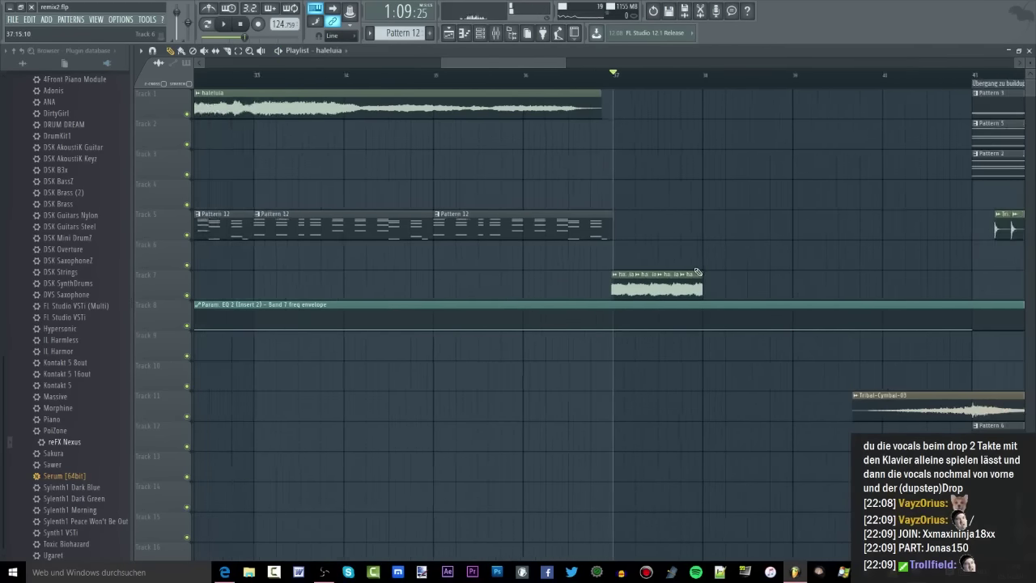
{"action": "right_click", "coordinate": [692, 288]}
{"action": "scroll", "coordinate": [647, 287], "scroll_direction": "down", "scroll_amount": 4}
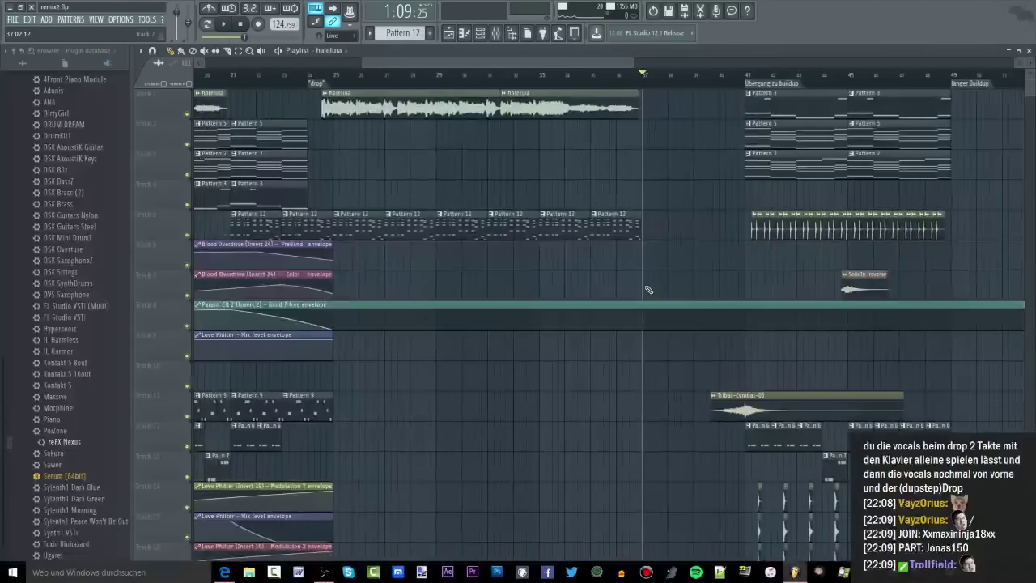
{"action": "scroll", "coordinate": [493, 350], "scroll_direction": "down", "scroll_amount": 2}
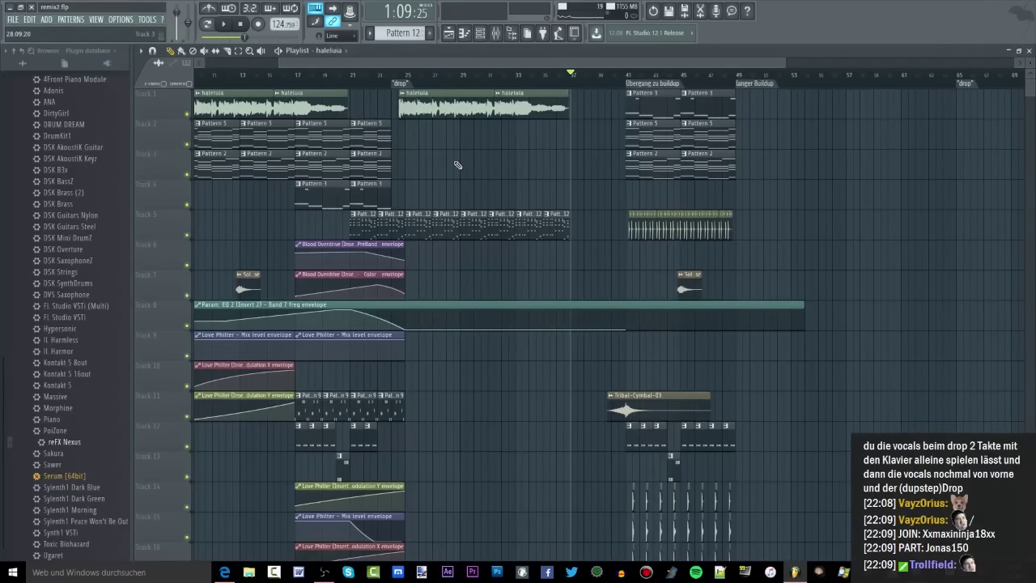
{"action": "left_click", "coordinate": [340, 54]}
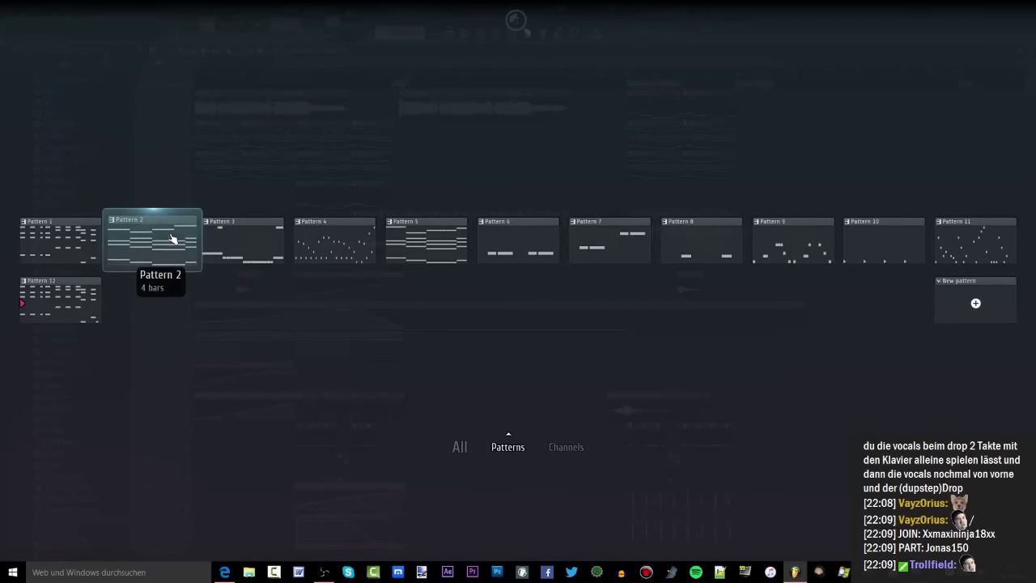
{"action": "key", "text": "Escape"}
{"action": "left_click", "coordinate": [497, 33]}
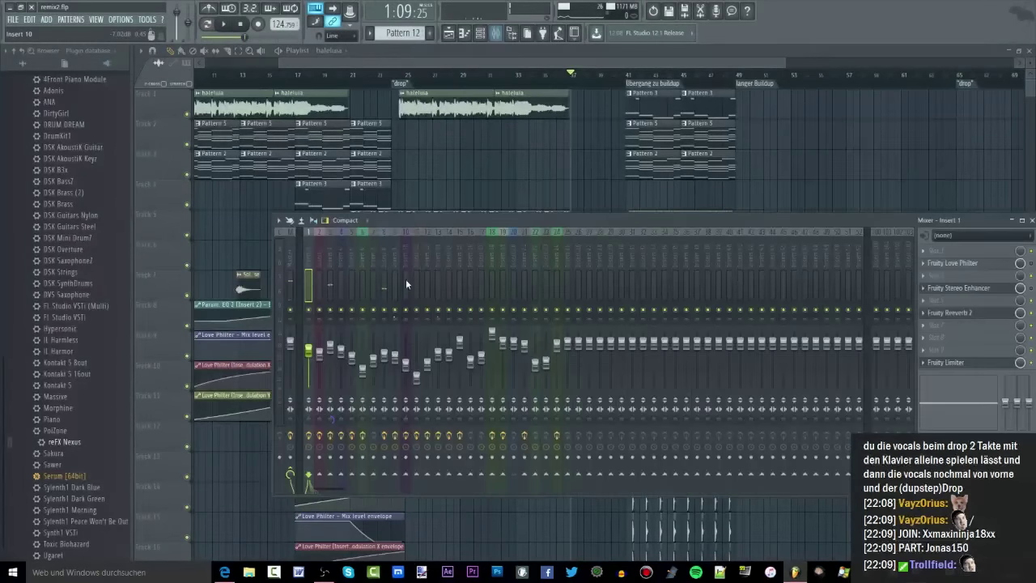
{"action": "key", "text": "F9"}
Examine the notes of Pattern 2 and Pattern 5 and audition both in pattern mode.
{"action": "left_click", "coordinate": [293, 76]}
{"action": "double_click", "coordinate": [267, 157]}
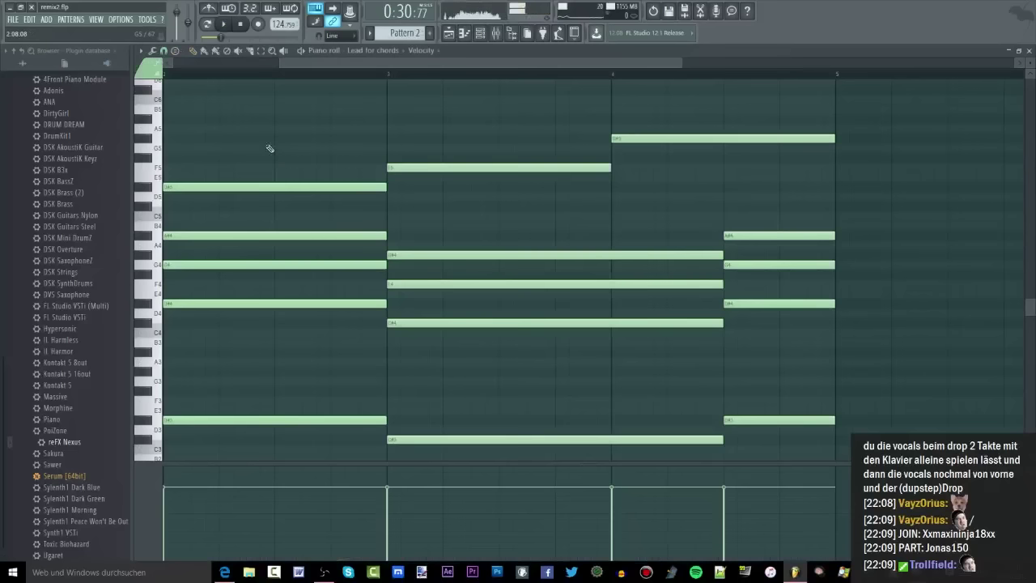
{"action": "left_click", "coordinate": [209, 25]}
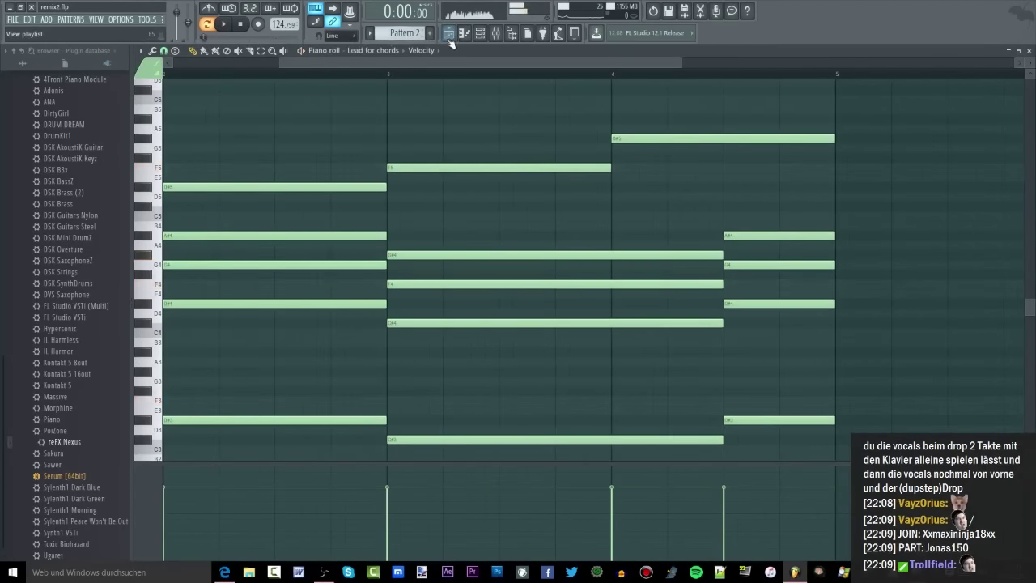
{"action": "left_click", "coordinate": [447, 33]}
{"action": "double_click", "coordinate": [289, 161]}
{"action": "left_click", "coordinate": [447, 32]}
{"action": "key", "text": "space"}
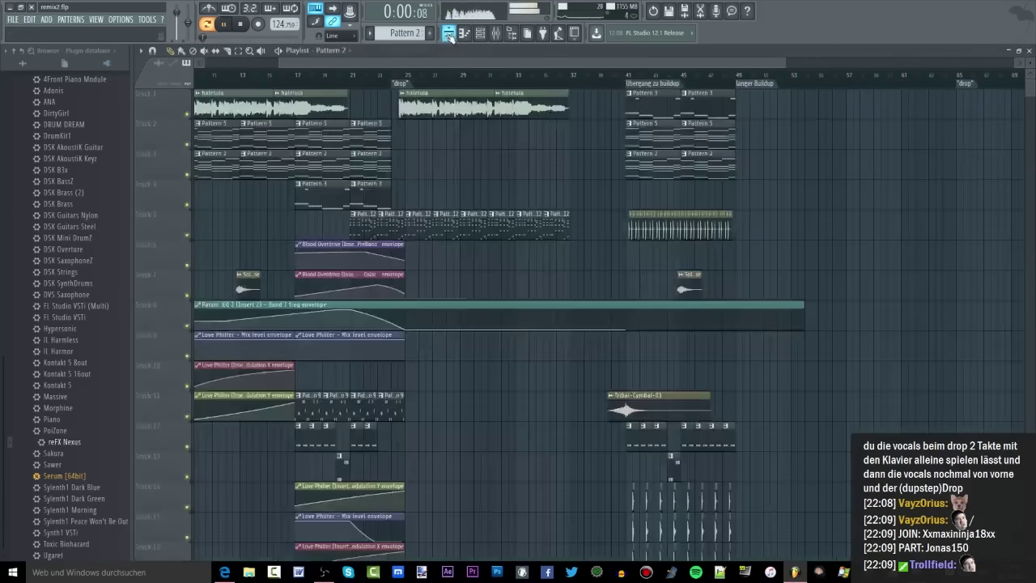
{"action": "double_click", "coordinate": [273, 132]}
{"action": "left_click", "coordinate": [448, 33]}
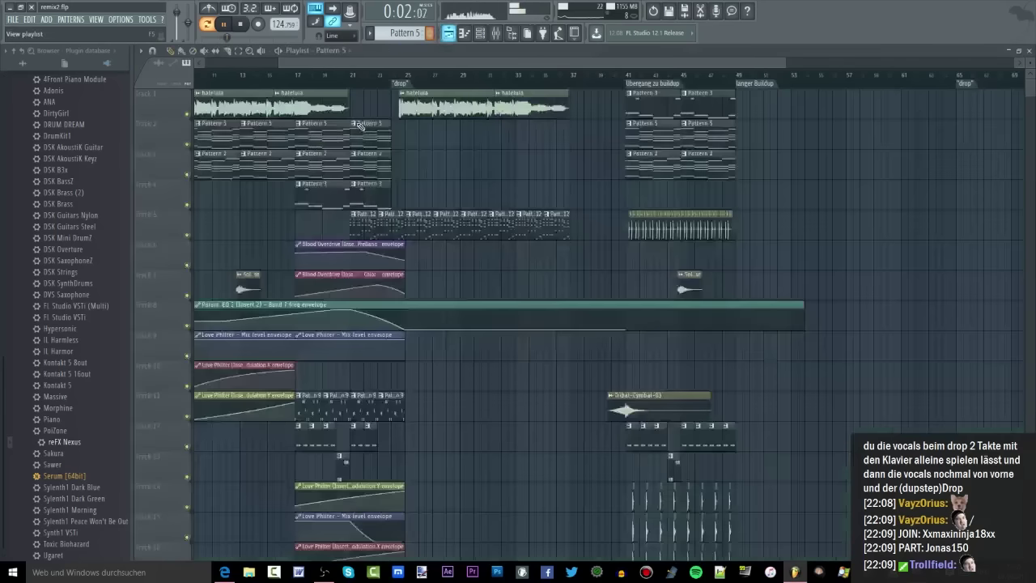
{"action": "key", "text": "space"}
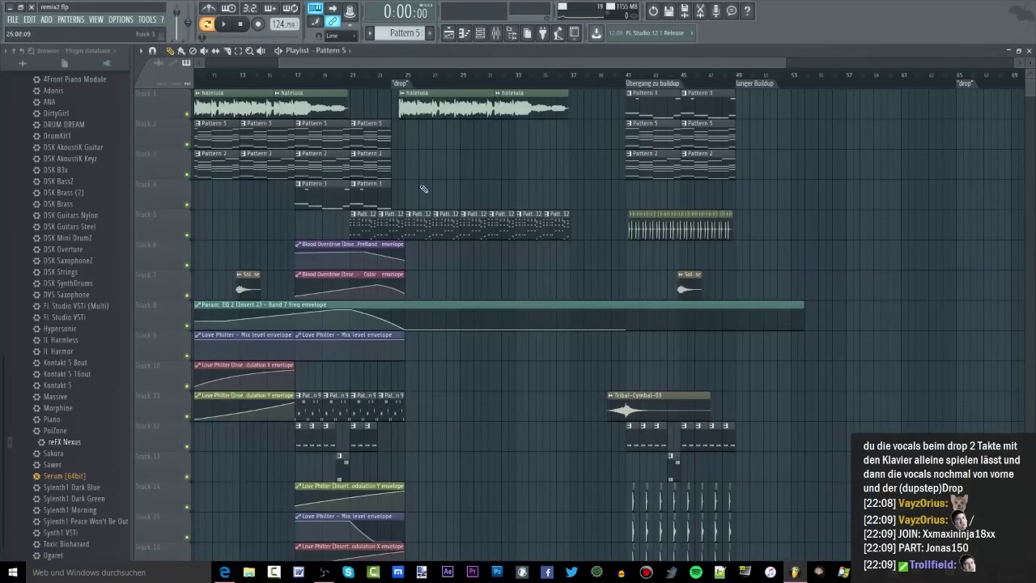
Audition Pattern 12 in the piano roll and return to the playlist.
{"action": "double_click", "coordinate": [441, 219]}
{"action": "key", "text": "space"}
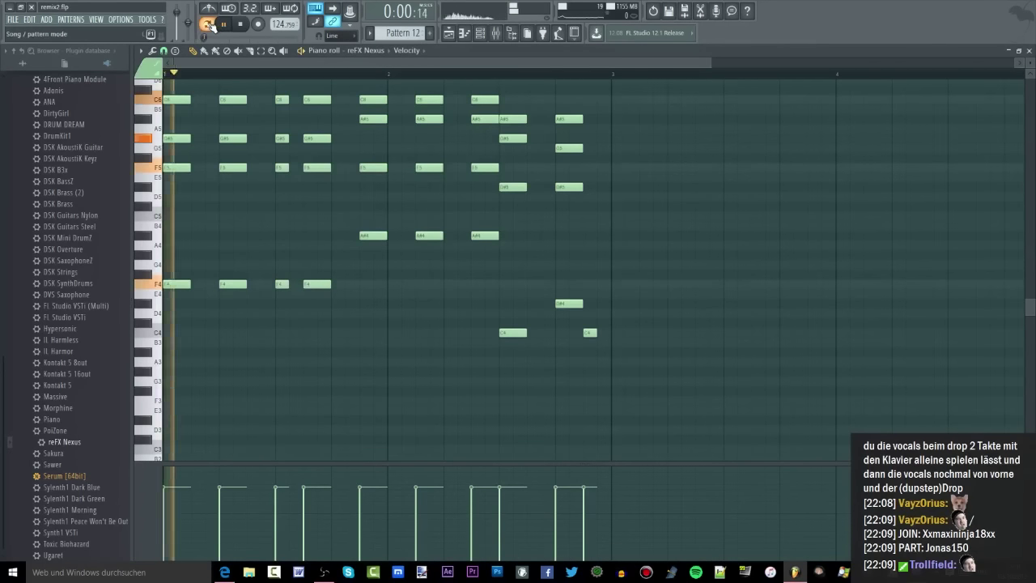
{"action": "left_click", "coordinate": [241, 25]}
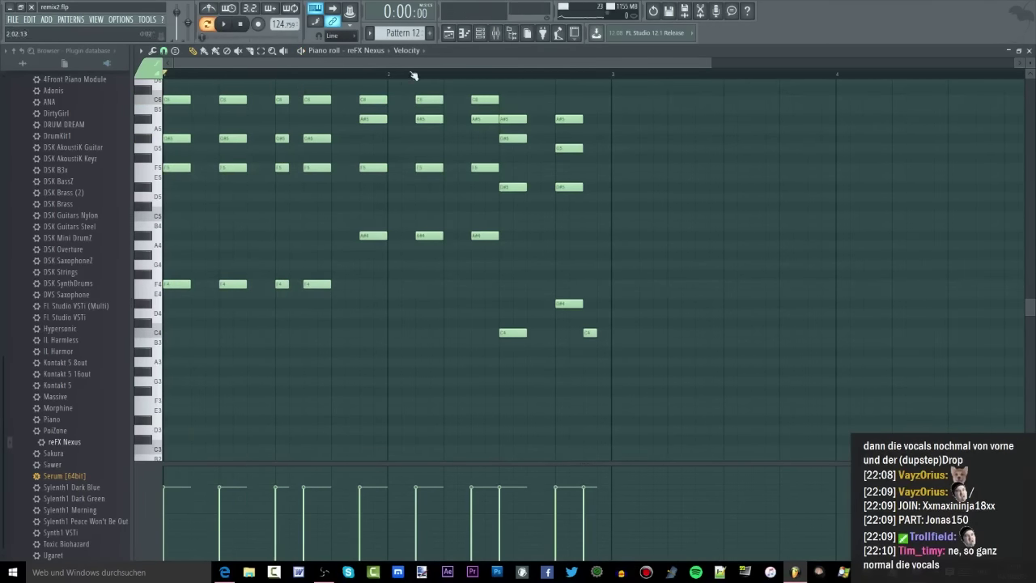
{"action": "left_click", "coordinate": [448, 34]}
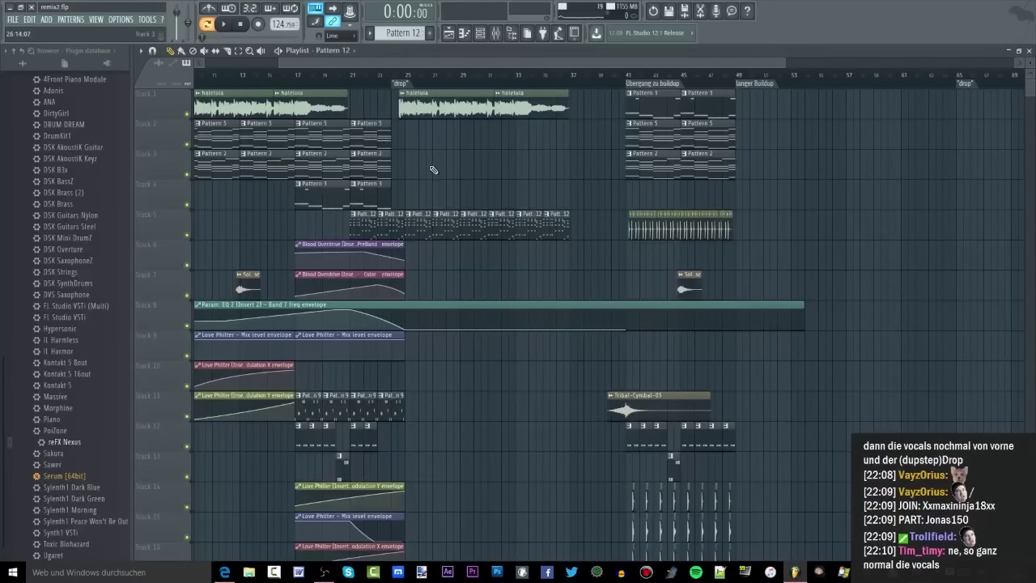
Switch playback to the song and move the "drop" marker after bar 24 to about bar 28.5.
{"action": "scroll", "coordinate": [377, 81], "scroll_direction": "down", "scroll_amount": 4}
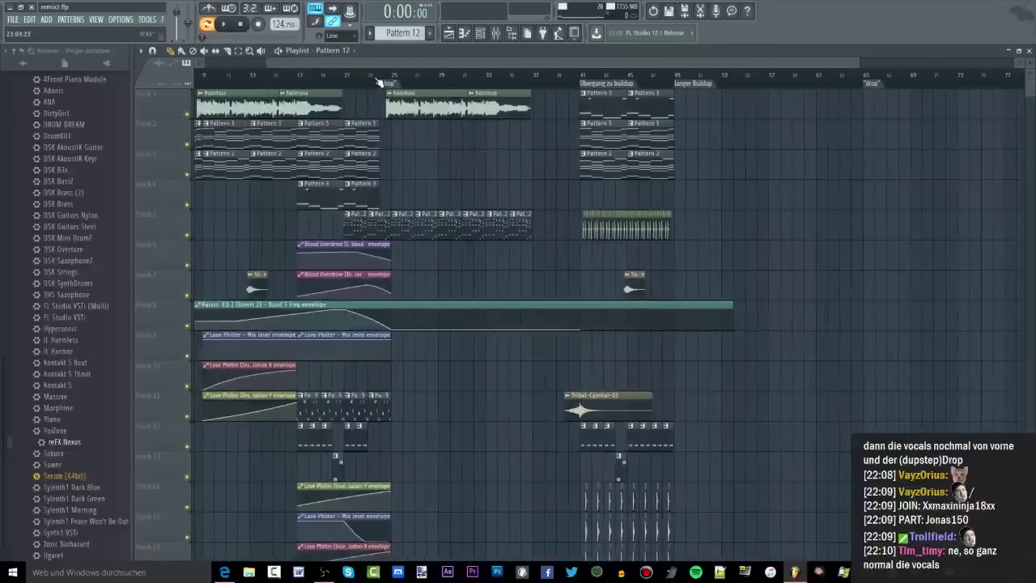
{"action": "left_click", "coordinate": [375, 79]}
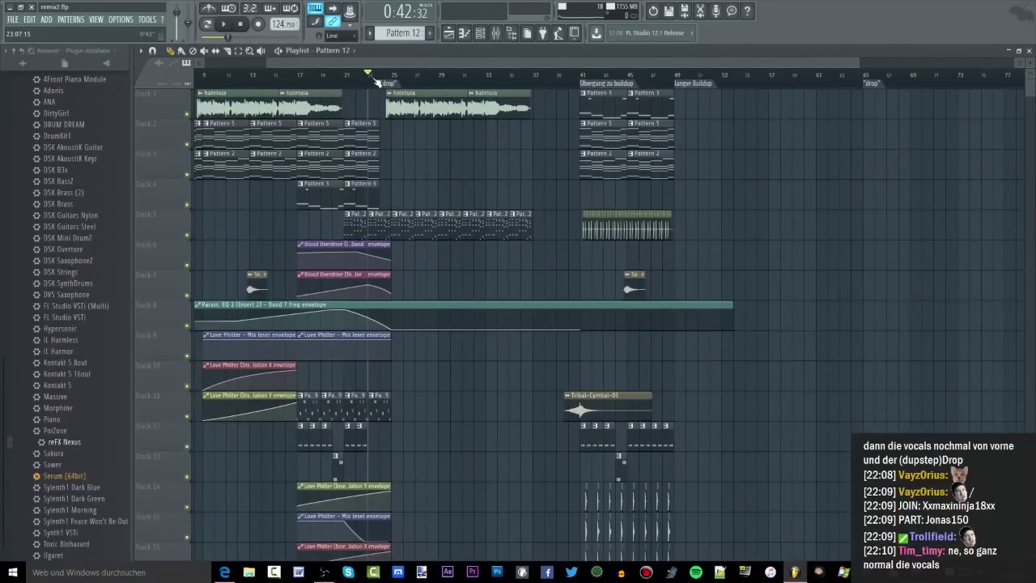
{"action": "scroll", "coordinate": [351, 156], "scroll_direction": "up", "scroll_amount": 5}
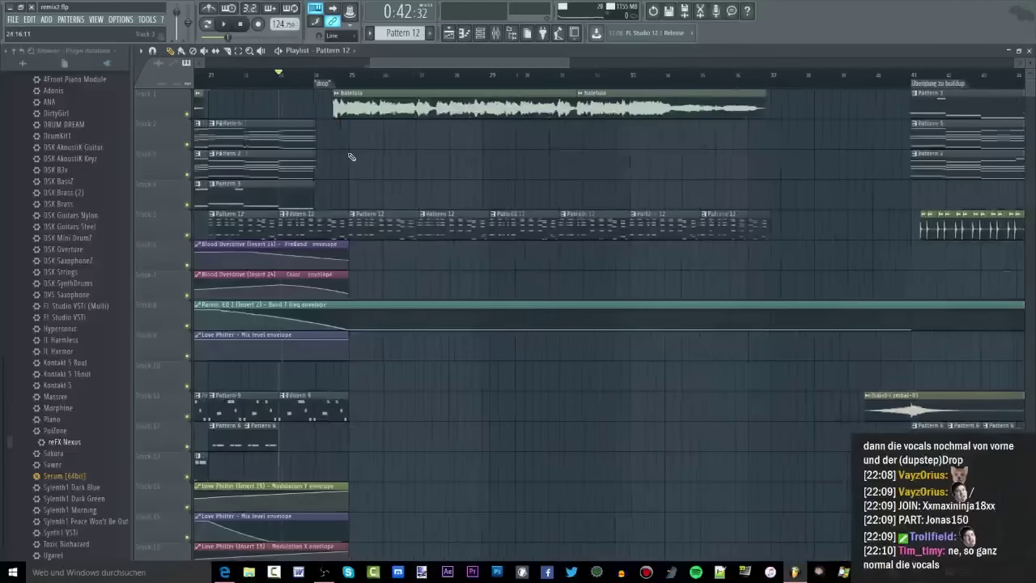
{"action": "scroll", "coordinate": [351, 156], "scroll_direction": "down", "scroll_amount": 2}
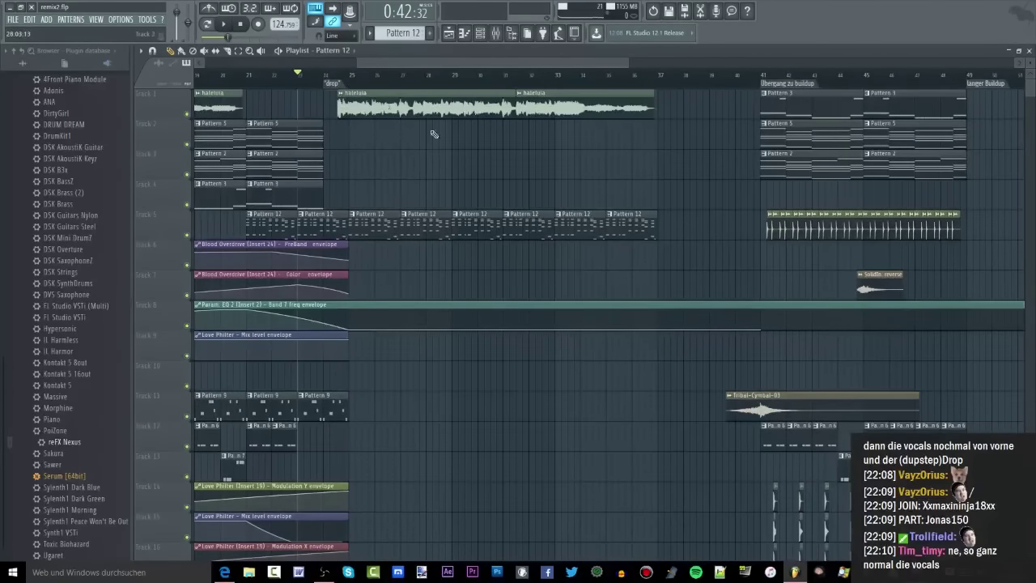
{"action": "mouse_move", "coordinate": [354, 83]}
{"action": "left_mouse_down"}
{"action": "mouse_move", "coordinate": [516, 89]}
{"action": "mouse_move", "coordinate": [652, 125]}
{"action": "mouse_move", "coordinate": [280, 95]}
{"action": "mouse_move", "coordinate": [545, 88]}
{"action": "mouse_move", "coordinate": [450, 86]}
{"action": "left_mouse_up"}
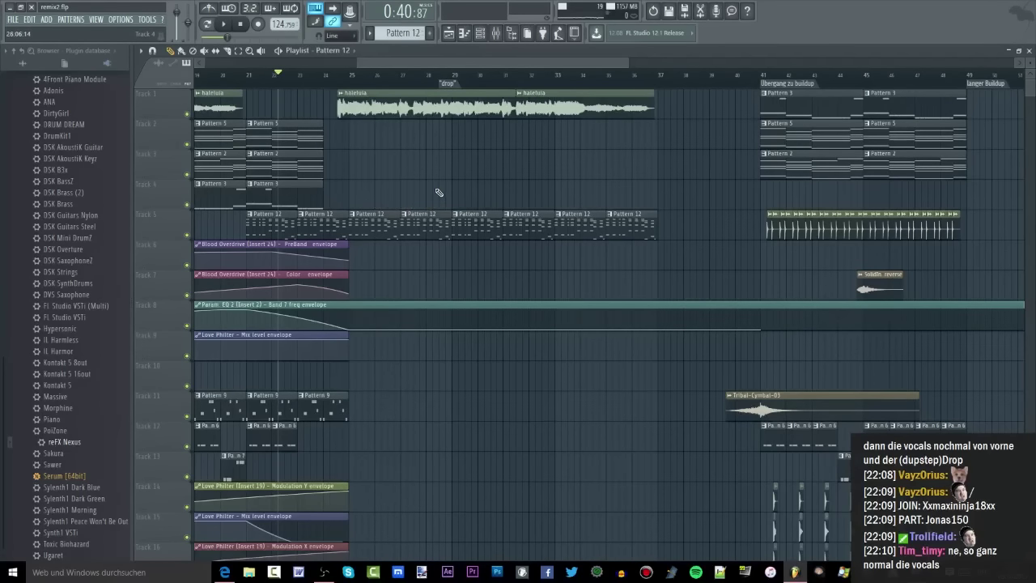
Play the arrangement from about bar 22 into the second haleluia vocal section.
{"action": "scroll", "coordinate": [441, 202], "scroll_direction": "down", "scroll_amount": 1, "text": "ctrl"}
{"action": "key", "text": "space"}
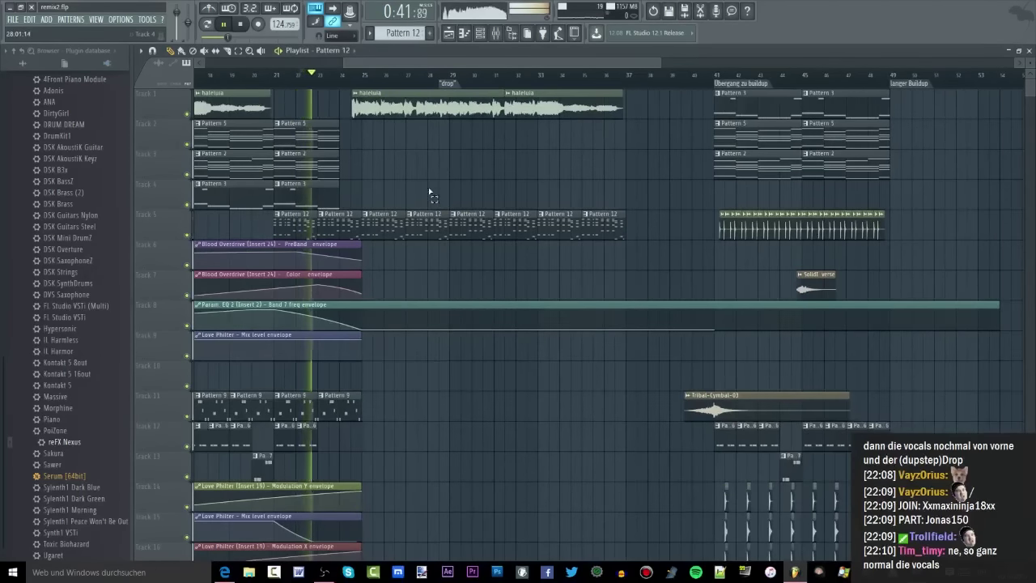
{"action": "scroll", "coordinate": [377, 191], "scroll_direction": "up", "scroll_amount": 1, "text": "ctrl"}
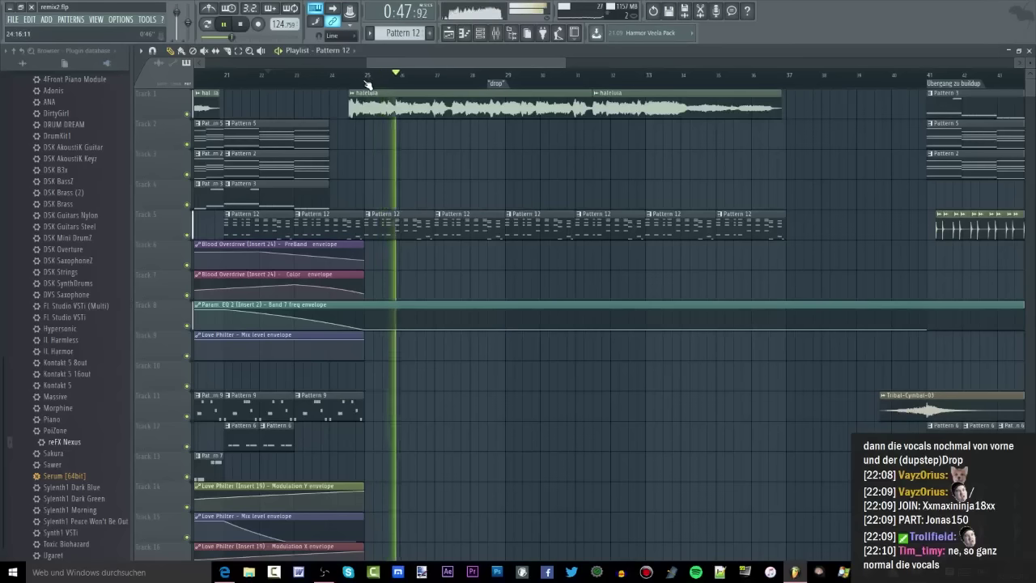
Solo mixer insert 1 during playback, then open its Fruity Reeverb 2 and the options of that effect's mix level.
{"action": "left_click", "coordinate": [495, 33]}
{"action": "right_click", "coordinate": [308, 310]}
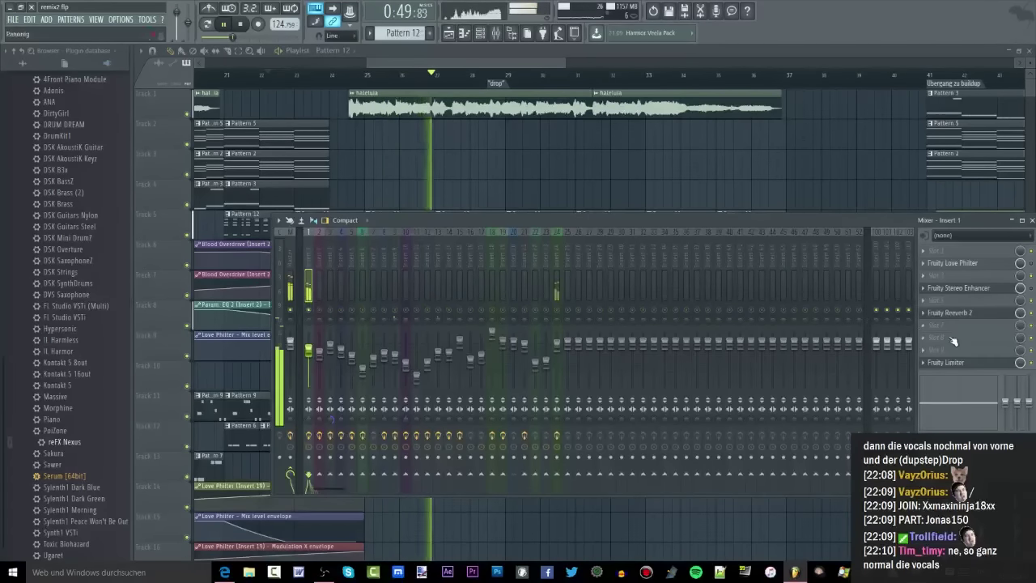
{"action": "key", "text": "space"}
{"action": "left_click", "coordinate": [971, 315]}
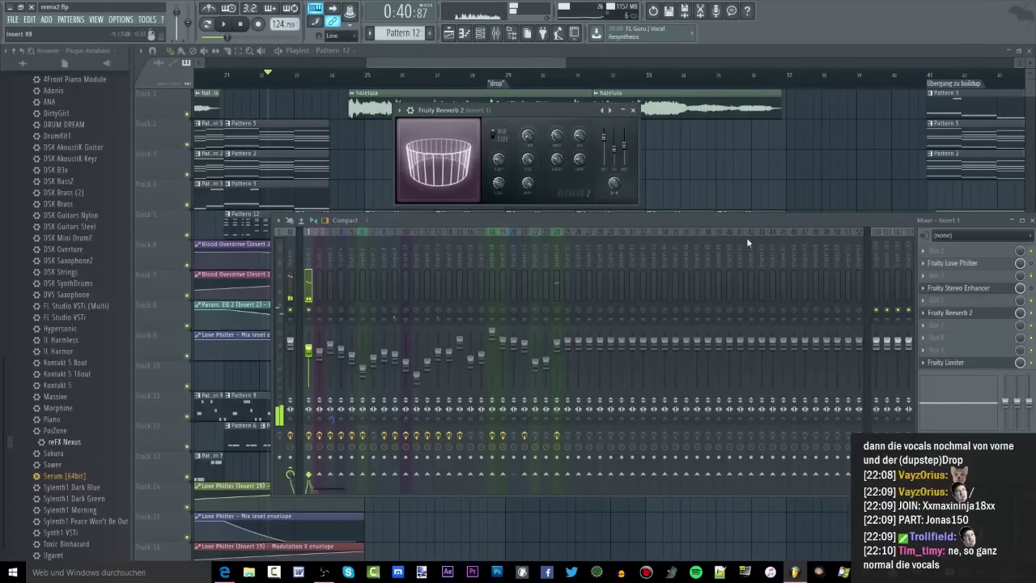
{"action": "right_click", "coordinate": [1019, 314]}
{"action": "left_click", "coordinate": [983, 386]}
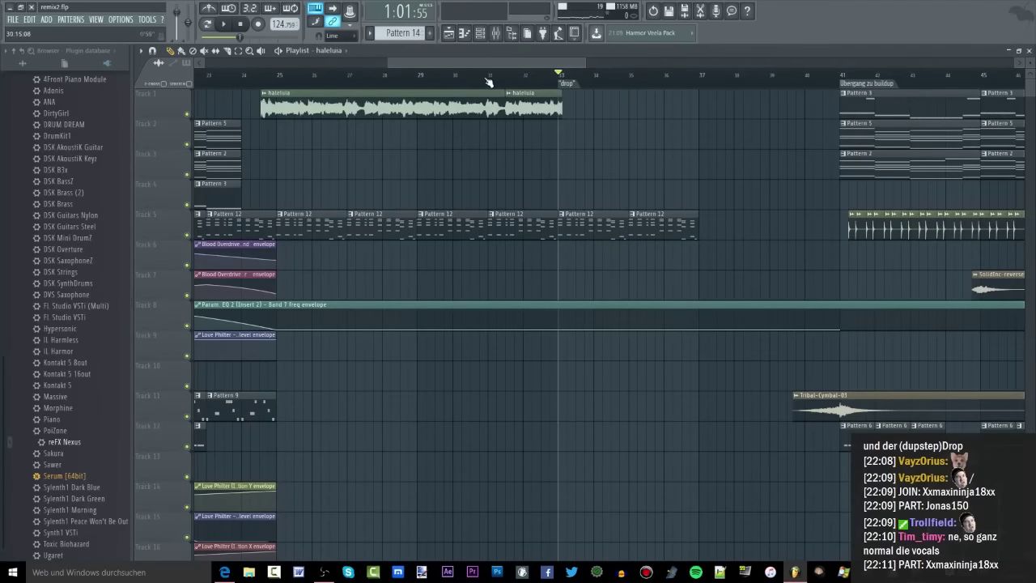
Add 4Front Piano Module as a new channel at the end of the channel rack.
{"action": "left_click", "coordinate": [488, 79]}
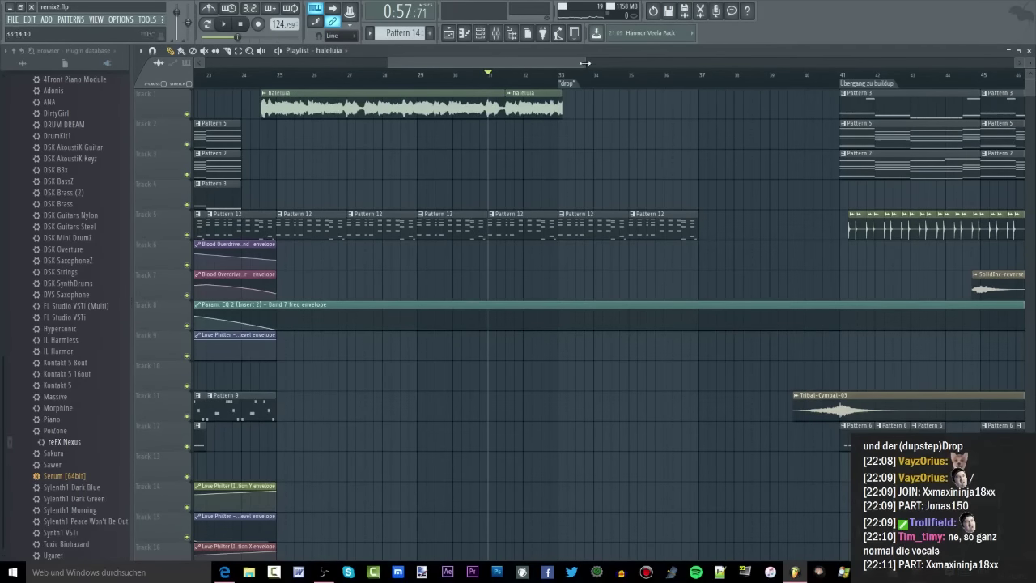
{"action": "left_click_drag", "start_coordinate": [585, 64], "coordinate": [534, 63]}
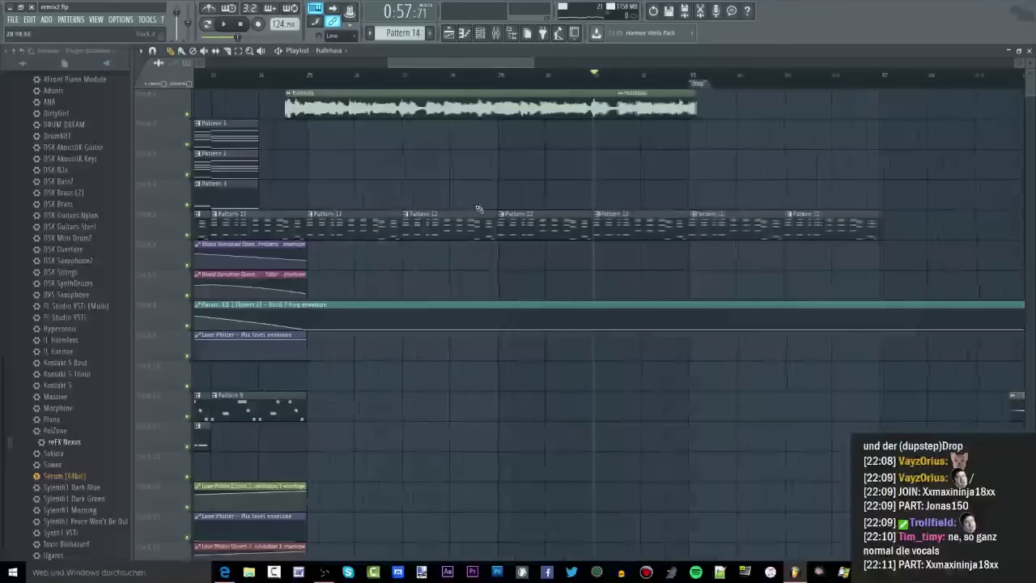
{"action": "left_click", "coordinate": [480, 34]}
{"action": "scroll", "coordinate": [91, 166], "scroll_direction": "up", "scroll_amount": 2}
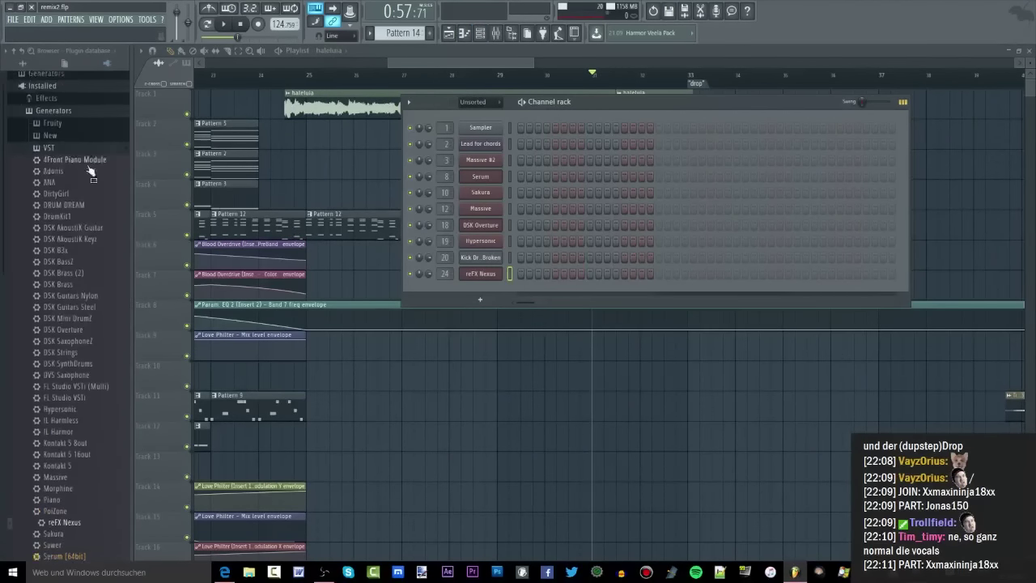
{"action": "scroll", "coordinate": [91, 178], "scroll_direction": "up", "scroll_amount": 1}
{"action": "left_click_drag", "start_coordinate": [90, 190], "coordinate": [498, 291]}
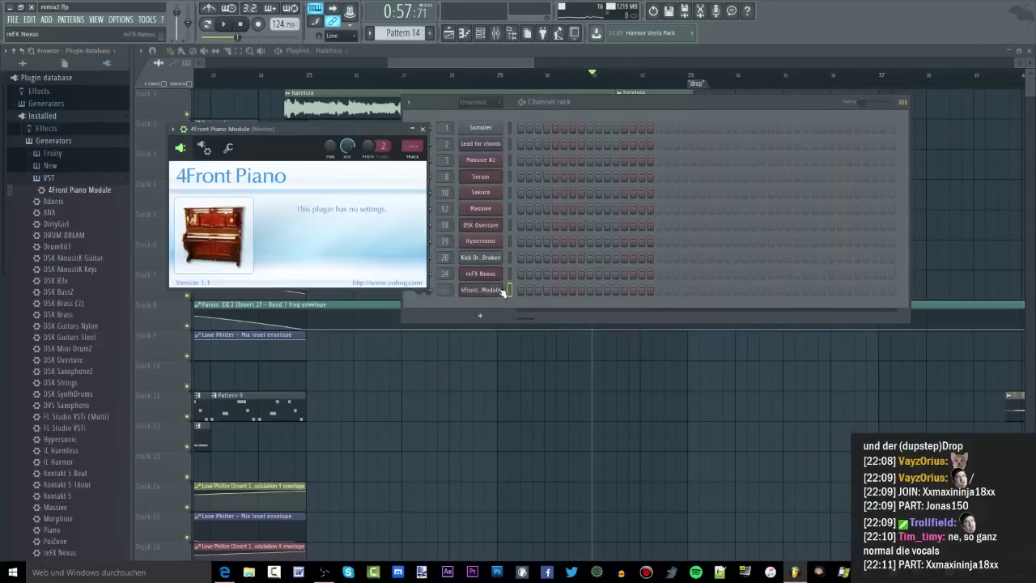
Paste the copied chord notes into the 4Front Piano Module channel of Pattern 14 and audition them in pattern mode.
{"action": "right_click", "coordinate": [502, 291]}
{"action": "left_click", "coordinate": [576, 306]}
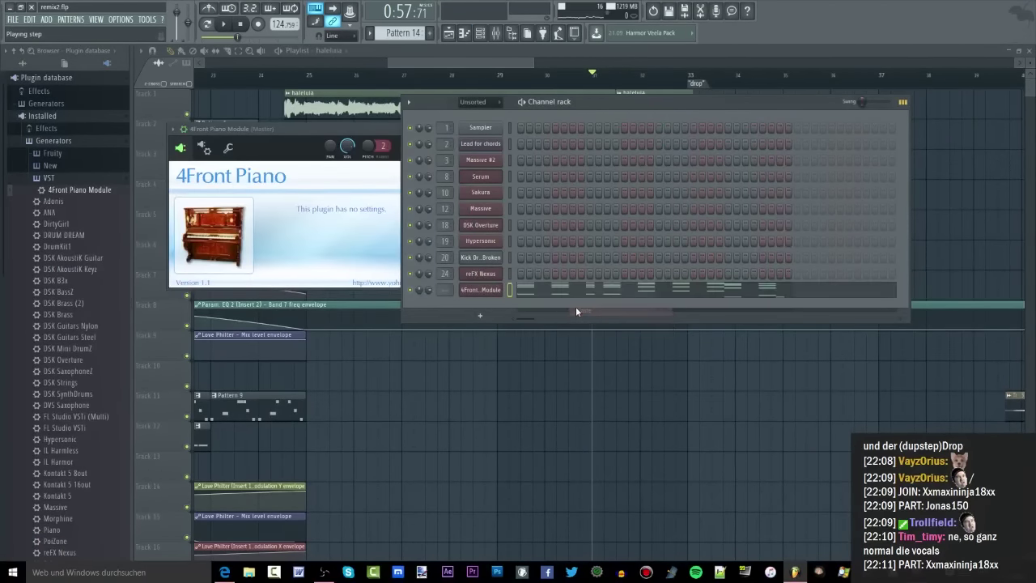
{"action": "left_click", "coordinate": [209, 25]}
{"action": "key", "text": "space"}
Try Ugaret in place of the 4Front Piano Module channel, and restore 4Front Piano Module.
{"action": "scroll", "coordinate": [108, 261], "scroll_direction": "down", "scroll_amount": 3}
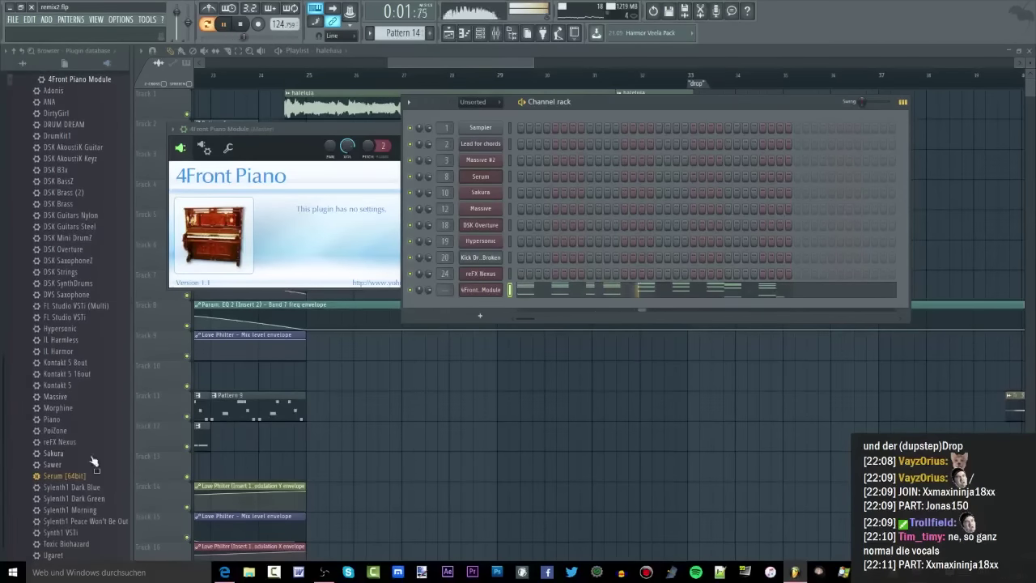
{"action": "left_click_drag", "start_coordinate": [57, 555], "coordinate": [487, 291]}
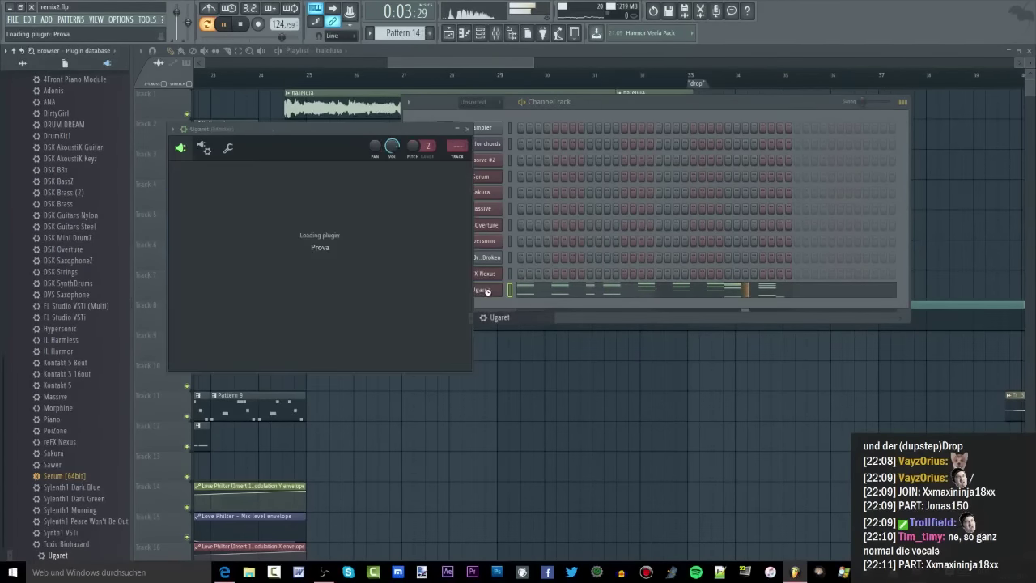
{"action": "key", "text": "space"}
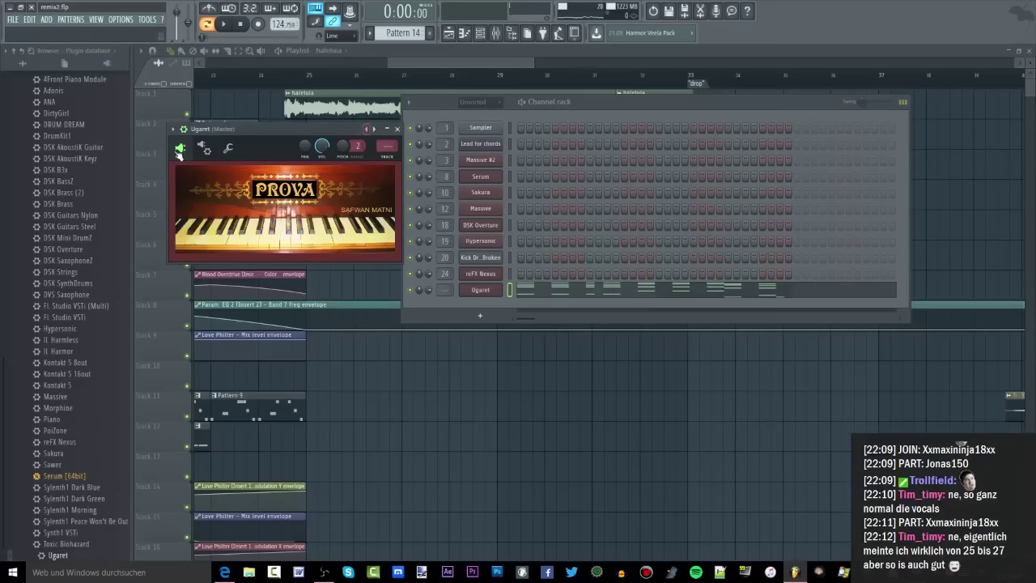
{"action": "left_click", "coordinate": [12, 19]}
{"action": "left_click", "coordinate": [30, 65]}
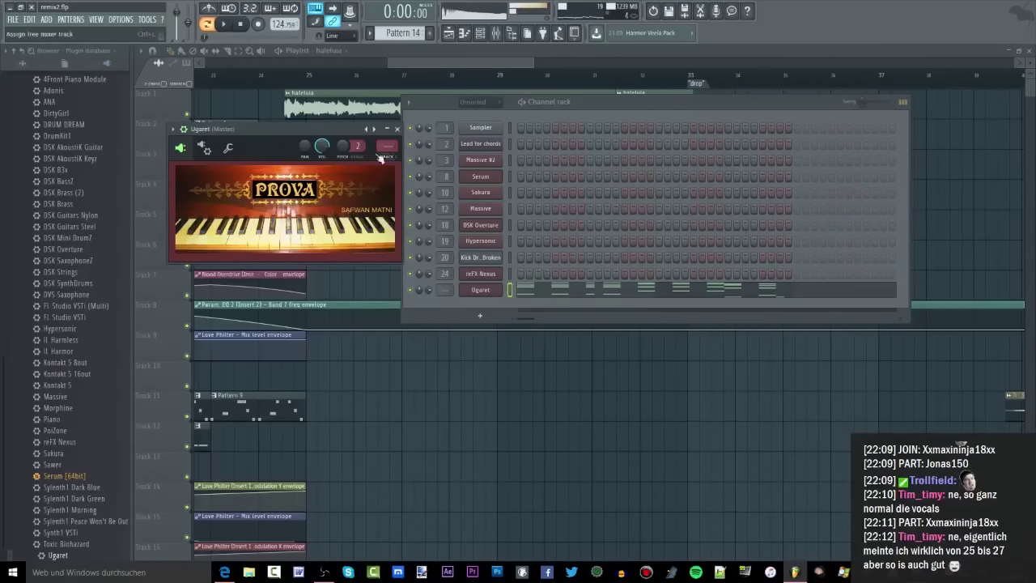
{"action": "left_click_drag", "start_coordinate": [95, 81], "coordinate": [485, 306]}
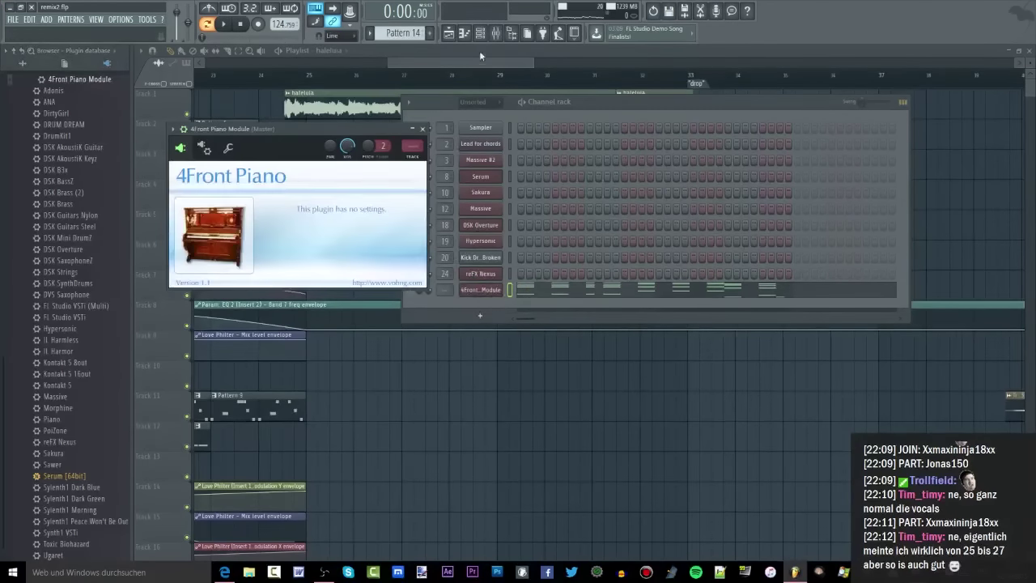
Route 4Front Piano Module to mixer insert 25, colour the insert green and lower its fader to about -10.7 dB.
{"action": "left_click", "coordinate": [507, 36]}
{"action": "key", "text": "space"}
{"action": "left_click_drag", "start_coordinate": [380, 128], "coordinate": [380, 89]}
{"action": "double_click", "coordinate": [570, 234]}
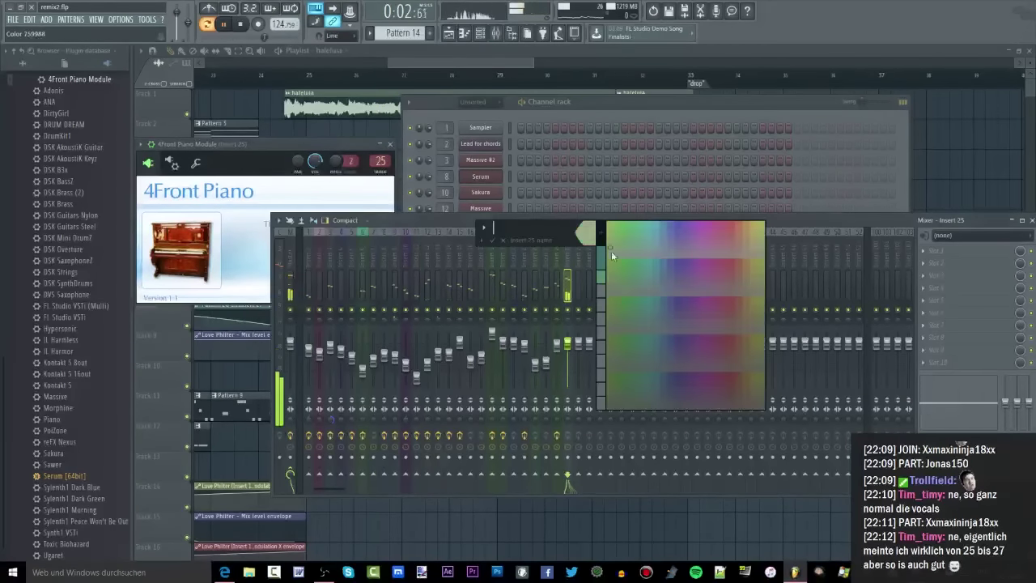
{"action": "left_click_drag", "start_coordinate": [568, 342], "coordinate": [568, 362]}
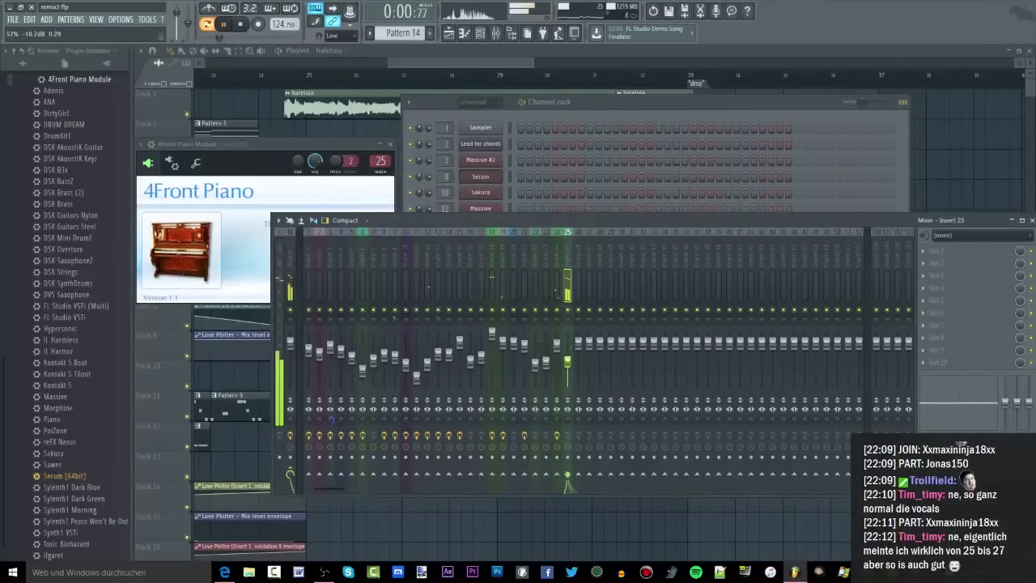
Load Fruity parametric EQ 2 into the second effect slot of insert 25 and stop playback.
{"action": "key", "text": "F8"}
{"action": "left_click_drag", "start_coordinate": [763, 275], "coordinate": [935, 265]}
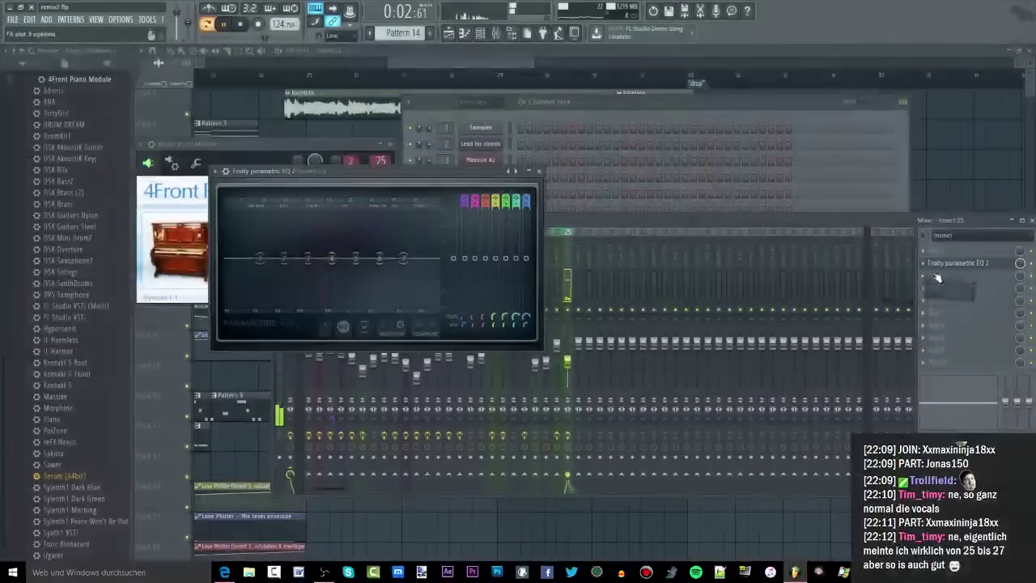
{"action": "key", "text": "space"}
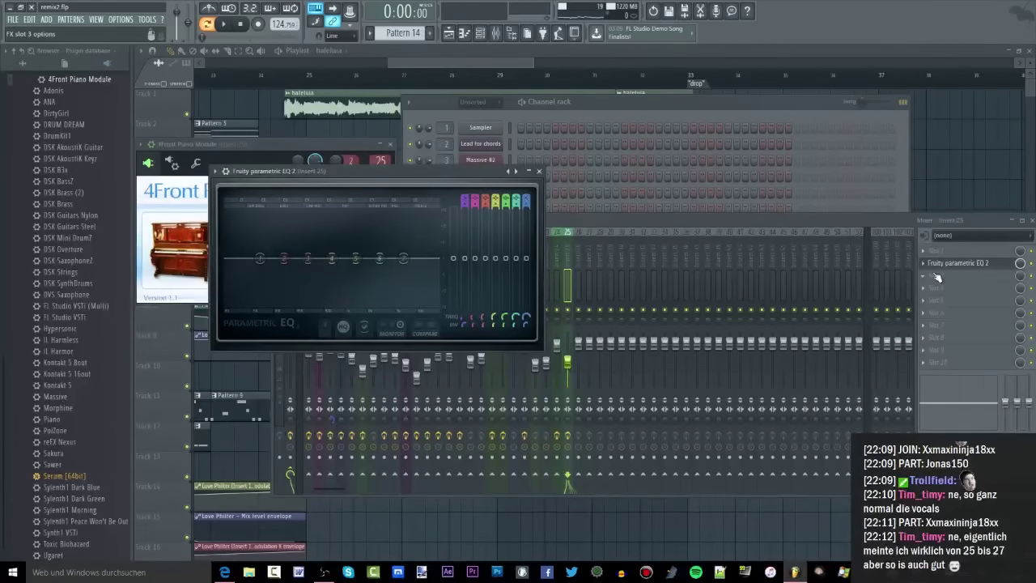
Return to the playlist in song mode, move the "drop" marker to bar 37 and set the playhead where the second haleluia clip starts.
{"action": "key", "text": "F5"}
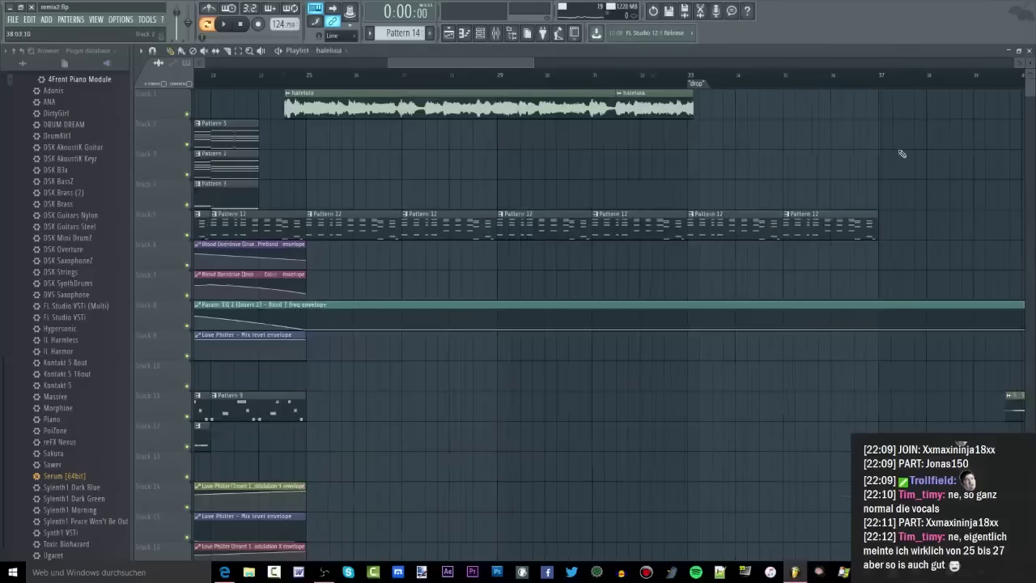
{"action": "scroll", "coordinate": [900, 154], "scroll_direction": "down", "scroll_amount": 2}
{"action": "left_click", "coordinate": [568, 79]}
{"action": "key", "text": "space"}
{"action": "left_click", "coordinate": [746, 85]}
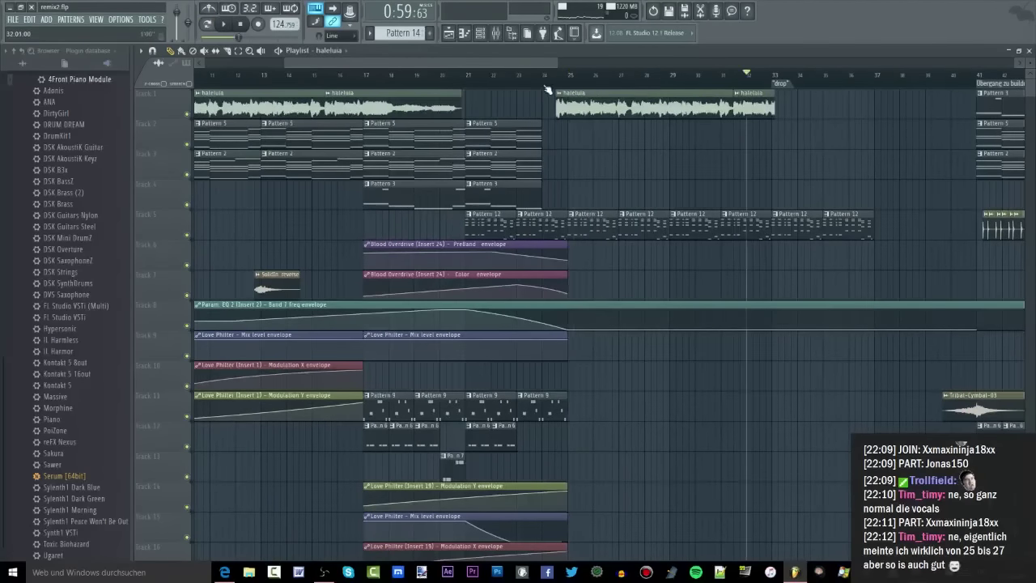
{"action": "left_click", "coordinate": [545, 84]}
{"action": "left_click", "coordinate": [562, 81]}
{"action": "left_click", "coordinate": [572, 82]}
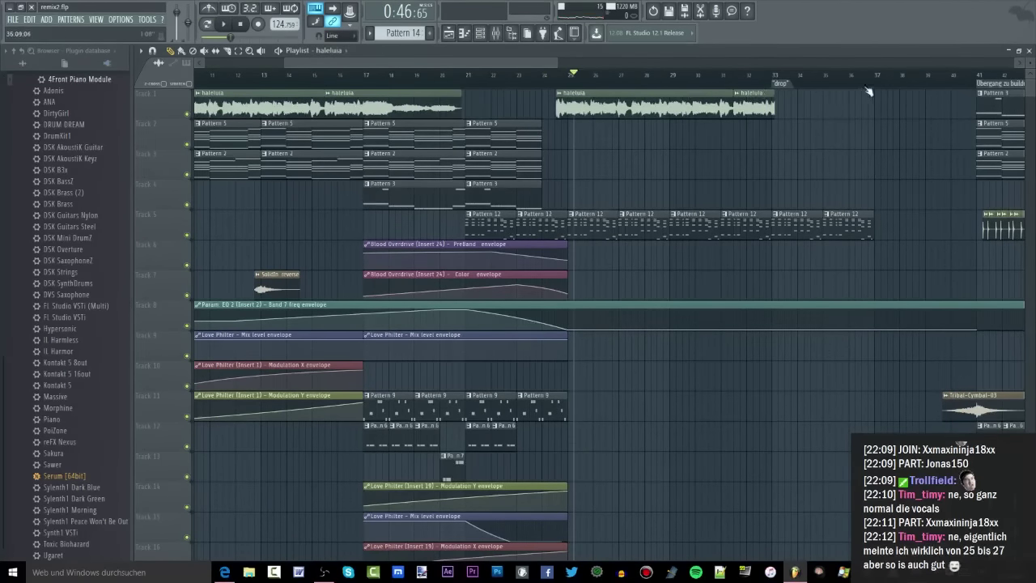
{"action": "left_click_drag", "start_coordinate": [780, 83], "coordinate": [867, 84]}
{"action": "left_click", "coordinate": [555, 82]}
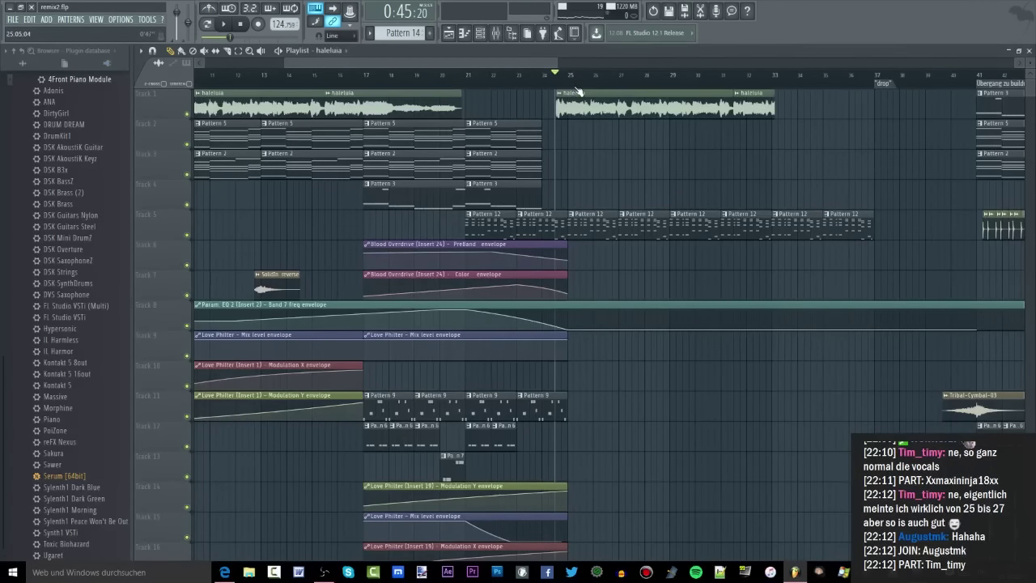
Check the piano channel's sound and place four consecutive Pattern 14 clips on Track 4 from bar 25 to bar 33.
{"action": "left_click", "coordinate": [480, 32]}
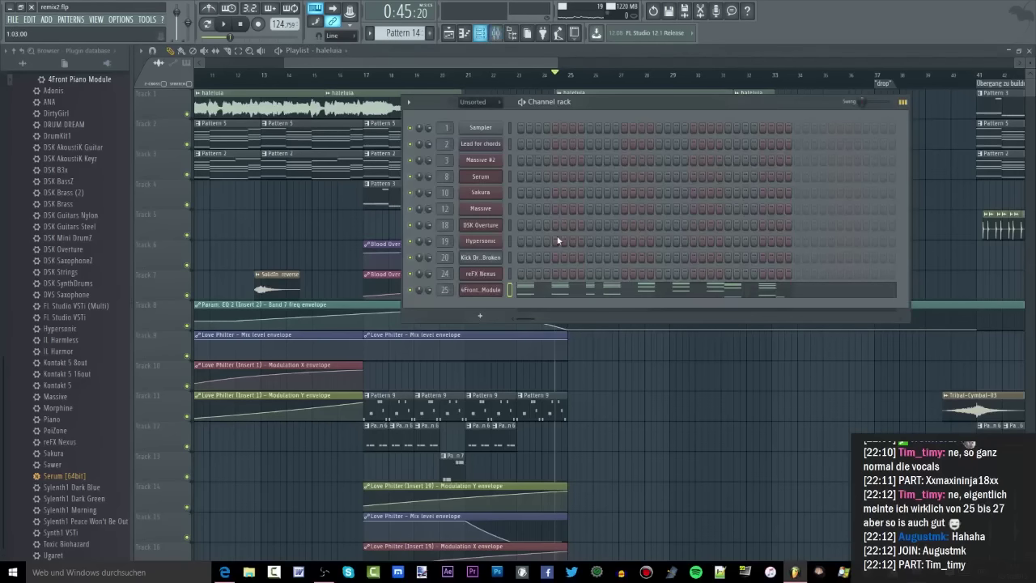
{"action": "left_click", "coordinate": [484, 292]}
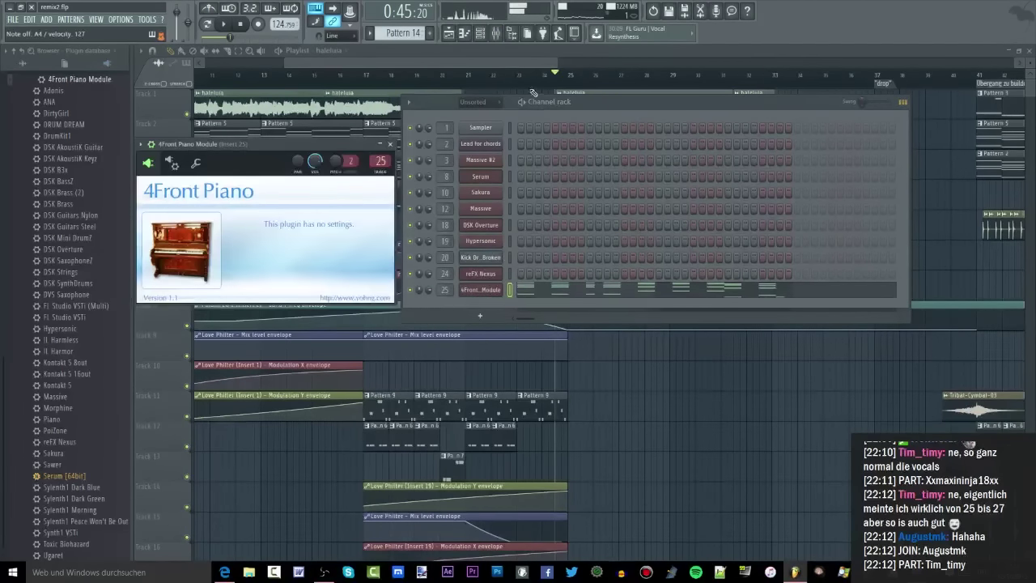
{"action": "left_click", "coordinate": [550, 65]}
{"action": "left_click", "coordinate": [590, 158]}
{"action": "right_click", "coordinate": [591, 157]}
{"action": "left_click", "coordinate": [344, 50]}
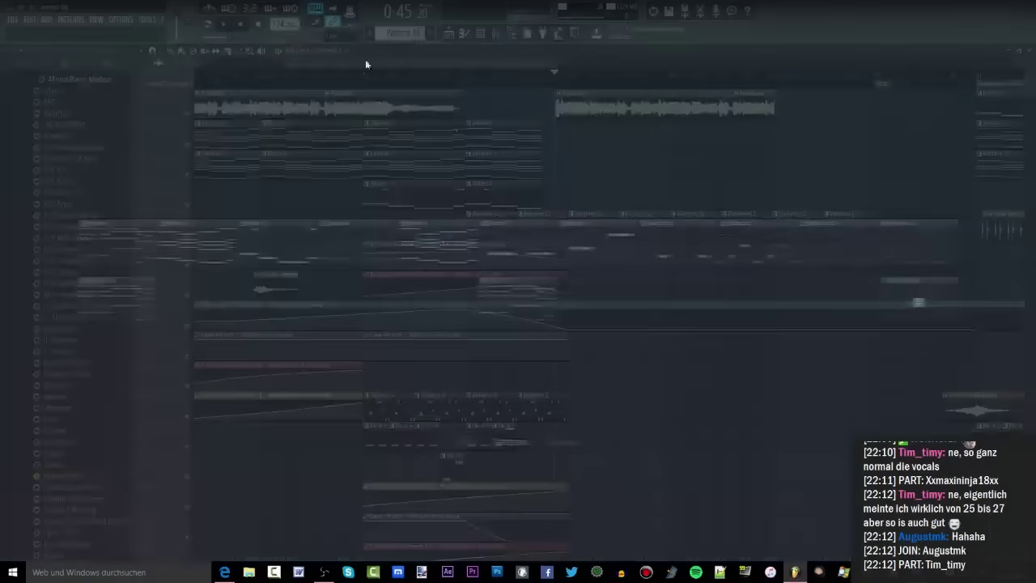
{"action": "left_click", "coordinate": [528, 311]}
{"action": "left_click", "coordinate": [581, 202]}
{"action": "left_click", "coordinate": [637, 200]}
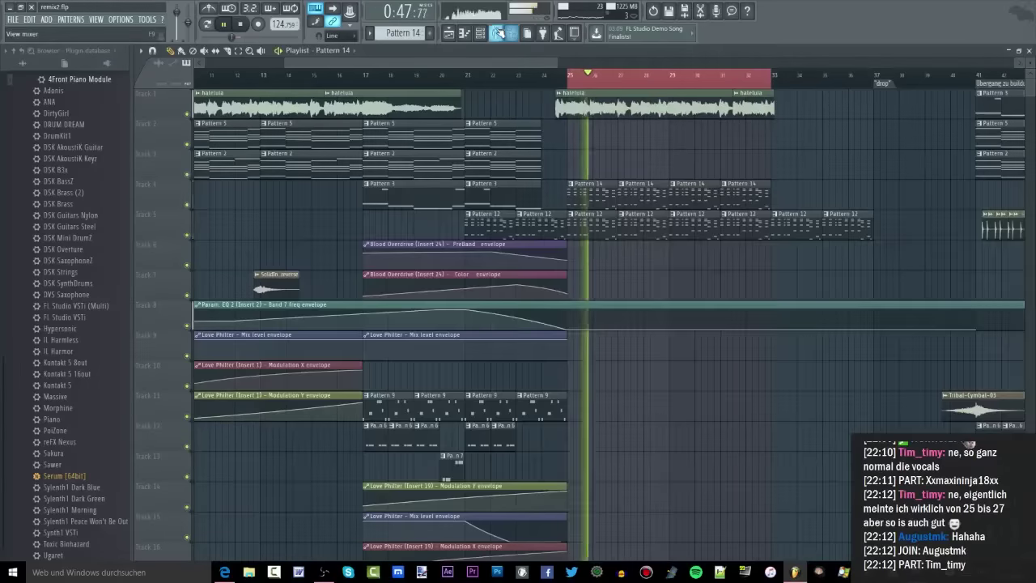
Play the section from bar 25 with the mixer open, then stop and return to the playlist.
{"action": "left_click", "coordinate": [496, 33]}
{"action": "key", "text": "space"}
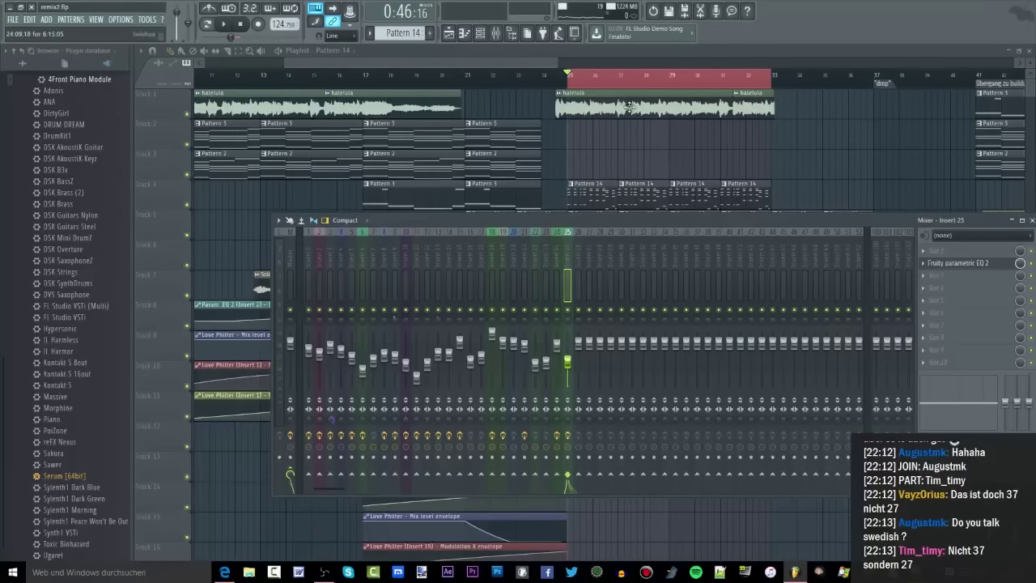
{"action": "key", "text": "F9"}
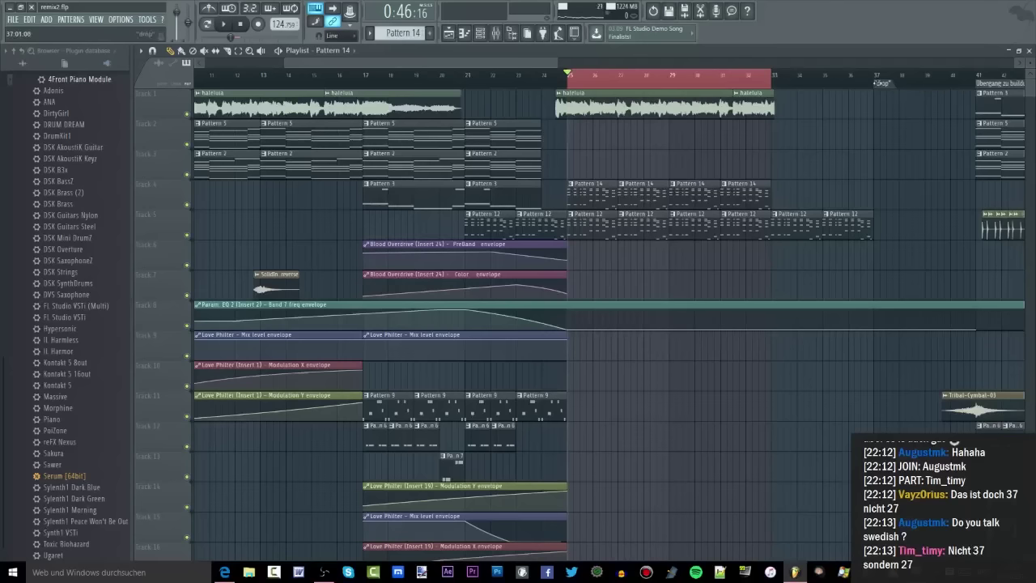
Move the "drop" marker to bar 27 and play the song from just after bar 24 to judge the position.
{"action": "mouse_move", "coordinate": [849, 356]}
{"action": "left_mouse_down"}
{"action": "mouse_move", "coordinate": [759, 356]}
{"action": "mouse_move", "coordinate": [820, 348]}
{"action": "mouse_move", "coordinate": [788, 324]}
{"action": "mouse_move", "coordinate": [723, 358]}
{"action": "mouse_move", "coordinate": [608, 374]}
{"action": "mouse_move", "coordinate": [618, 378]}
{"action": "left_mouse_up"}
{"action": "left_click", "coordinate": [647, 316], "text": "ctrl"}
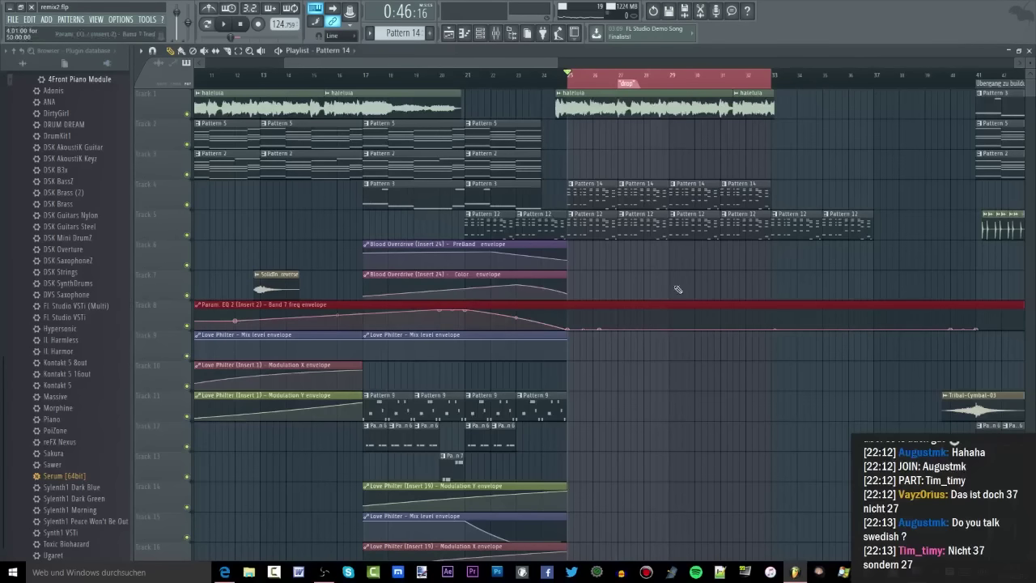
{"action": "left_click_drag", "start_coordinate": [560, 79], "coordinate": [548, 77]}
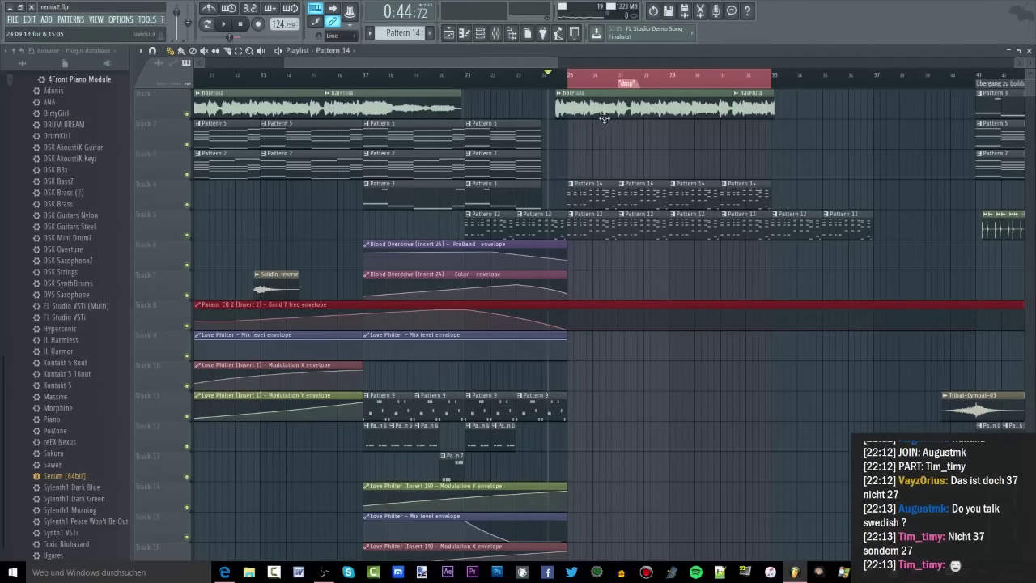
{"action": "left_click", "coordinate": [632, 167]}
{"action": "key", "text": "space"}
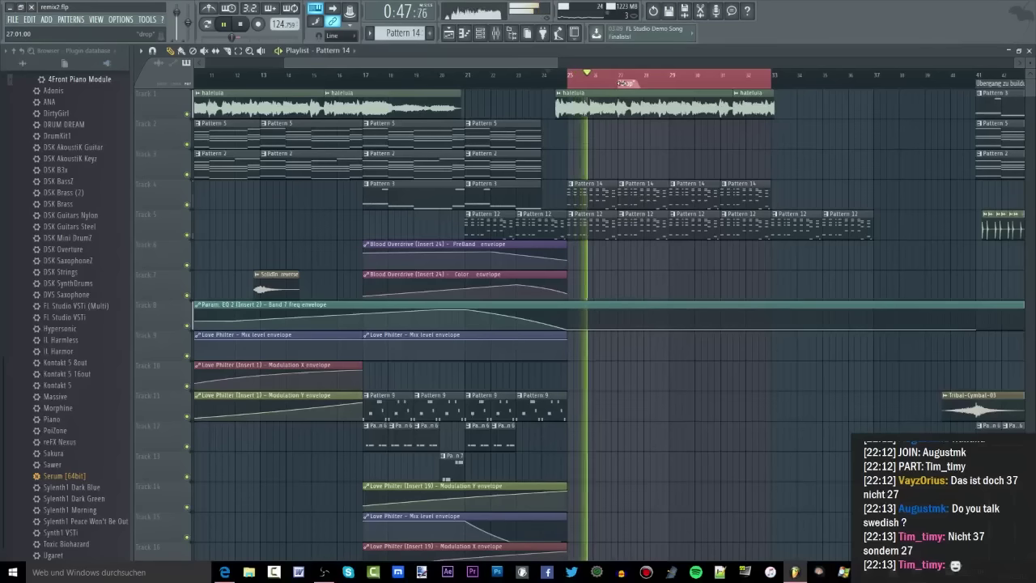
{"action": "key", "text": "space"}
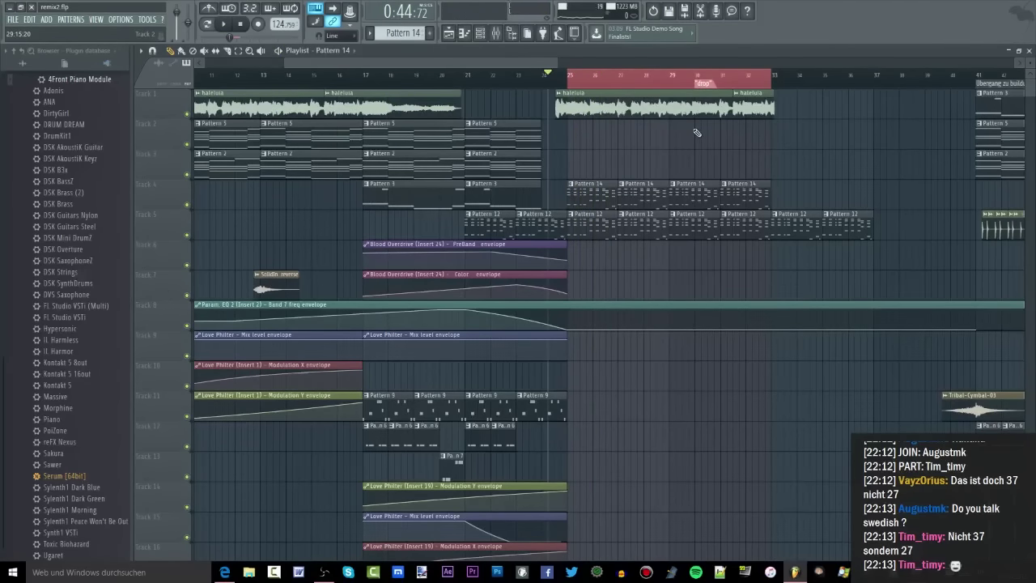
Place the "drop" marker at bar 29 and set the playhead at the start of bar 25.
{"action": "left_click_drag", "start_coordinate": [693, 84], "coordinate": [667, 84]}
{"action": "left_click", "coordinate": [573, 81]}
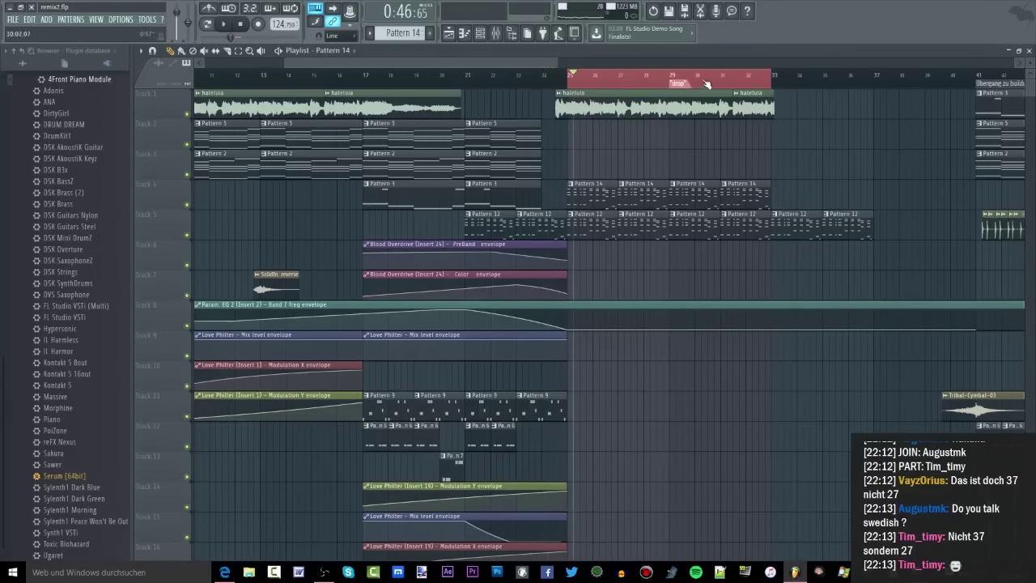